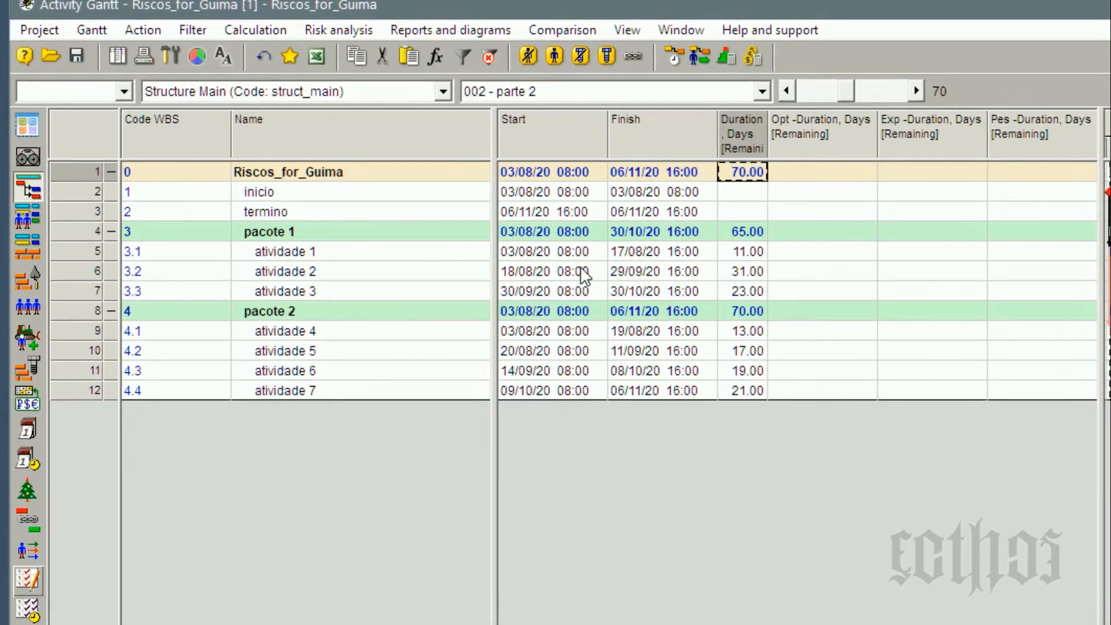
Switch the Gantt table to the 001 - parte 1 view and examine the activities' names, remaining volumes and the project duration.
left_click(673, 96)
left_click(671, 128)
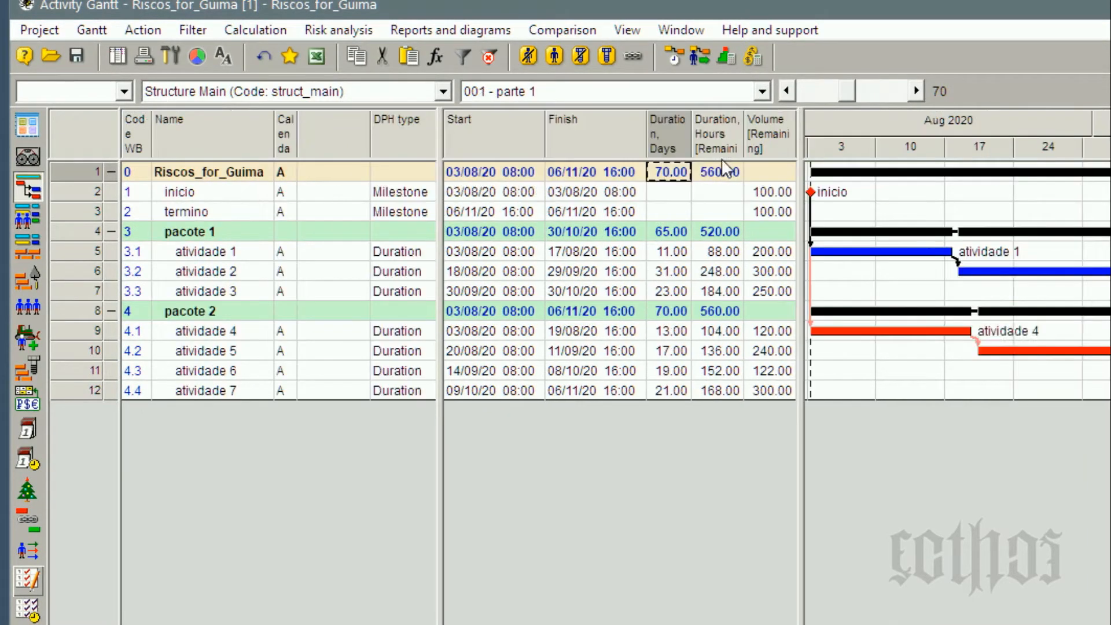
left_click(791, 253)
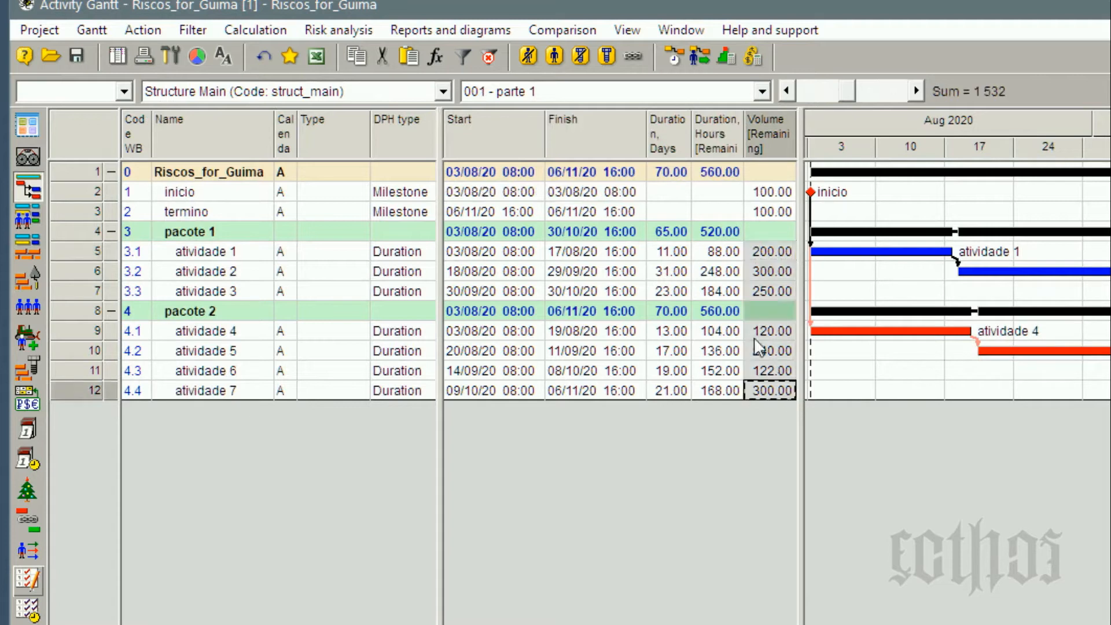
left_click(207, 254)
left_click(211, 292, "shift")
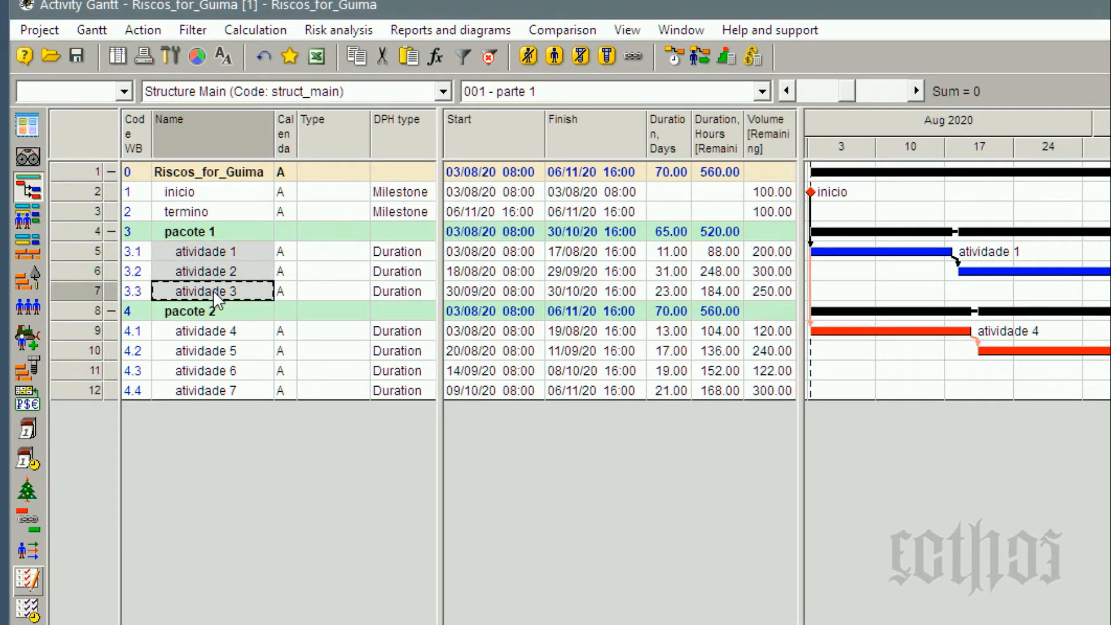
left_click(682, 174)
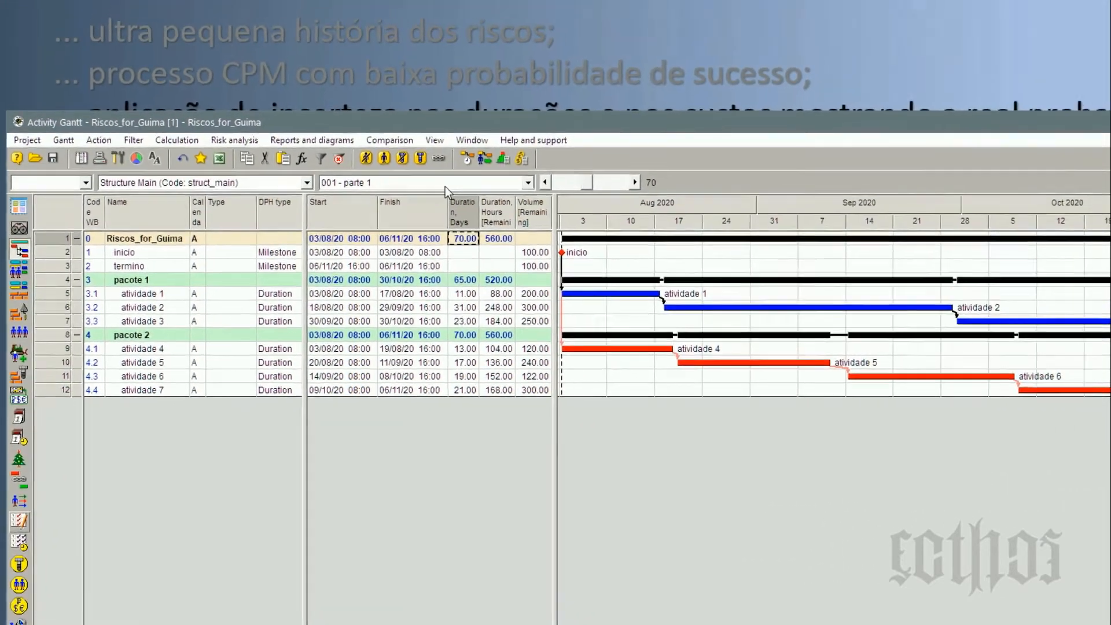
Switch the Gantt table to the 002 - parte 2 view and check atividade 1's optimistic, expected and pessimistic duration fields.
left_click(446, 187)
left_click(440, 208)
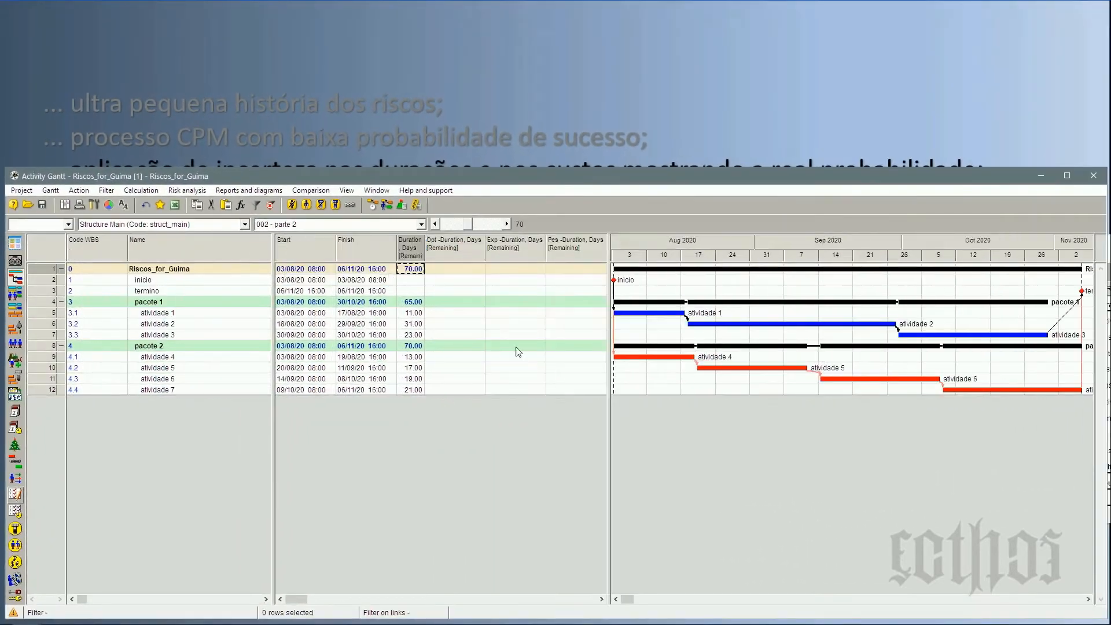
left_click(453, 315)
left_click(570, 317)
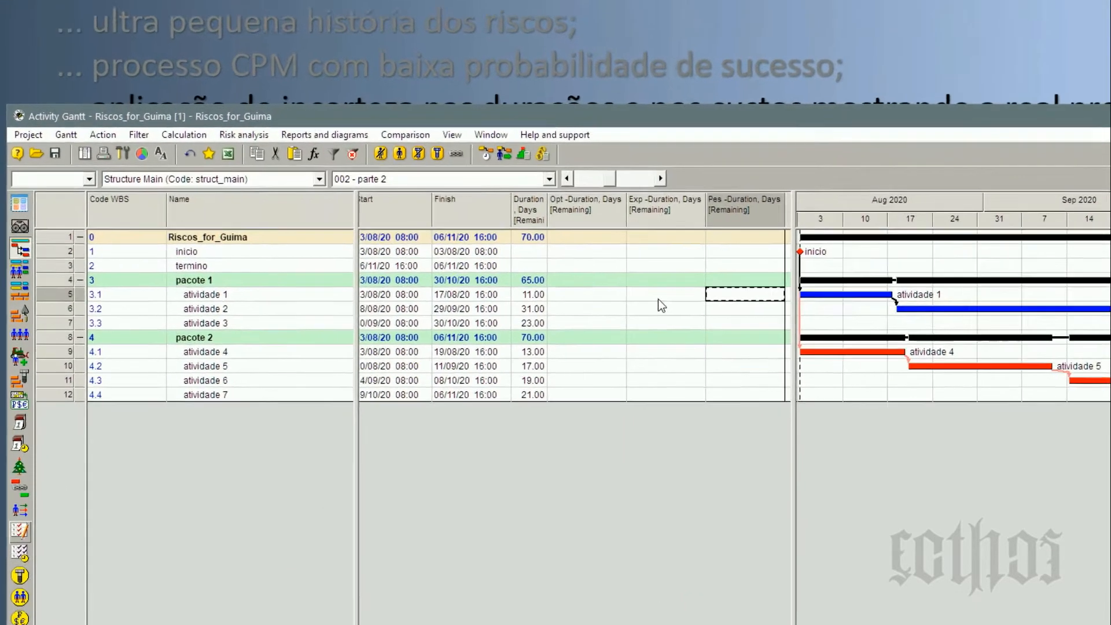
left_click(509, 316)
Copy the remaining durations in days of atividade 1 through atividade 7 into the Exp -Duration, Days column.
left_click(715, 270)
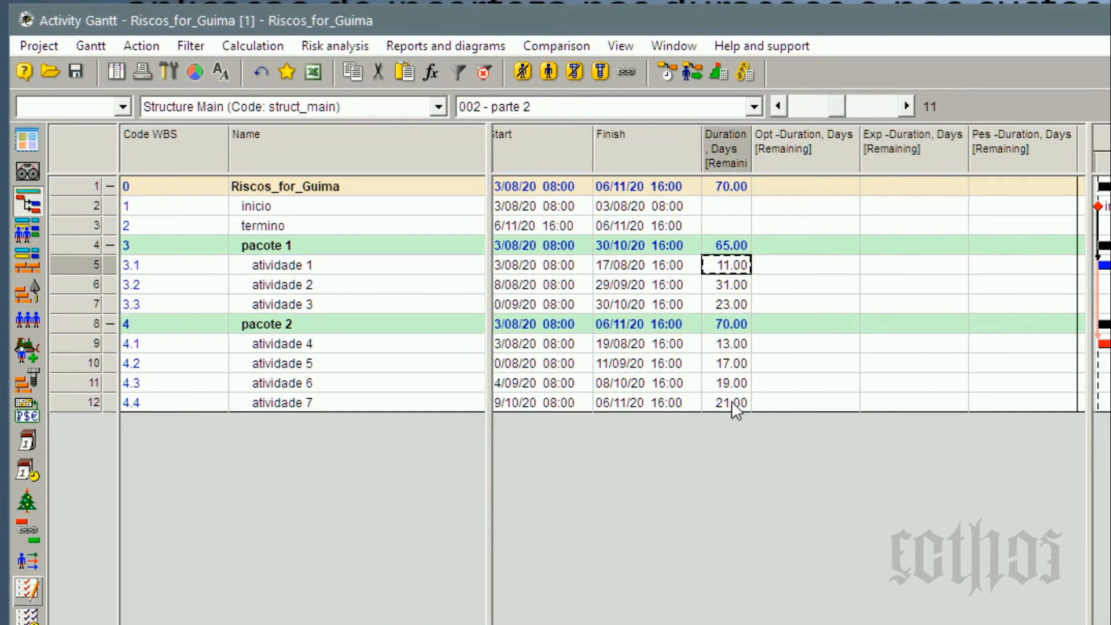
left_click(713, 403, "shift")
left_click(910, 267)
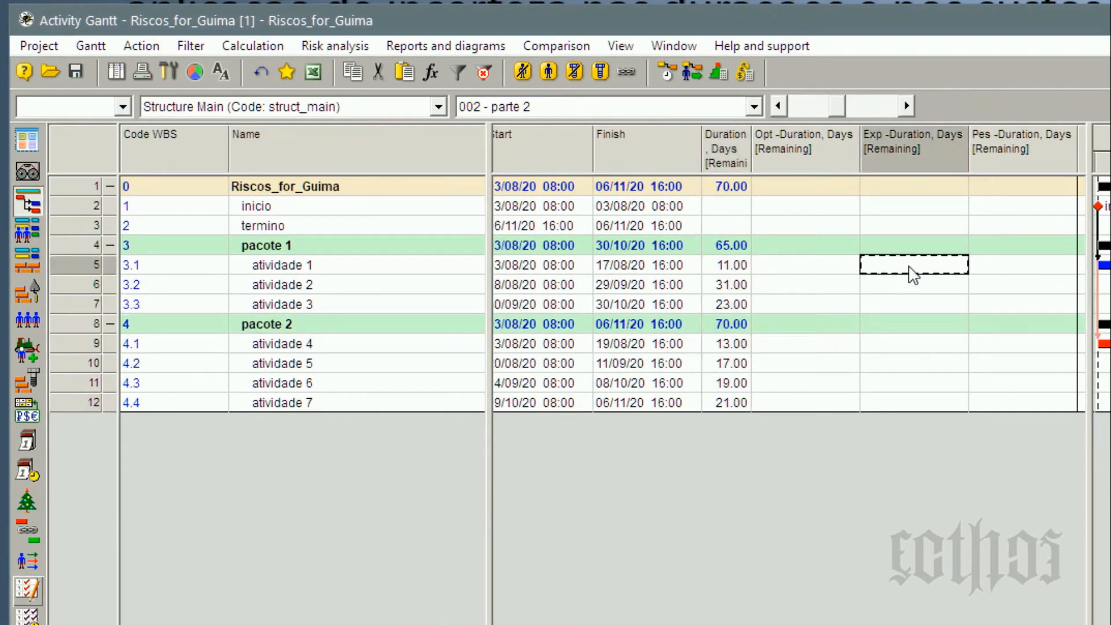
type("11.00 31.00 23.00 13.00 17.00 19.00 21.00")
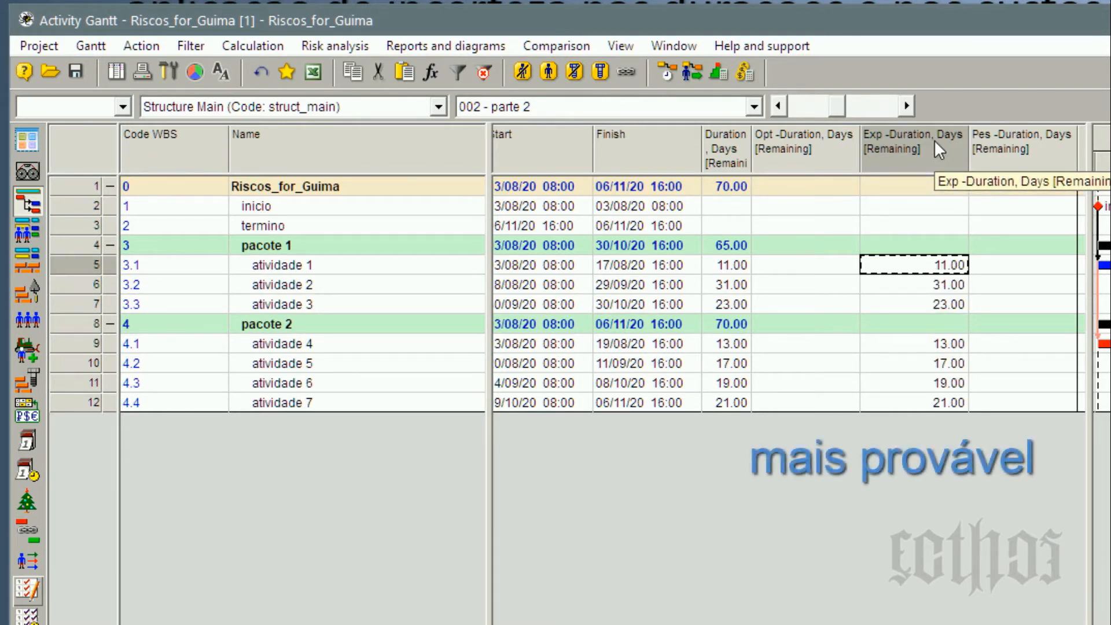
left_click(954, 403, "shift")
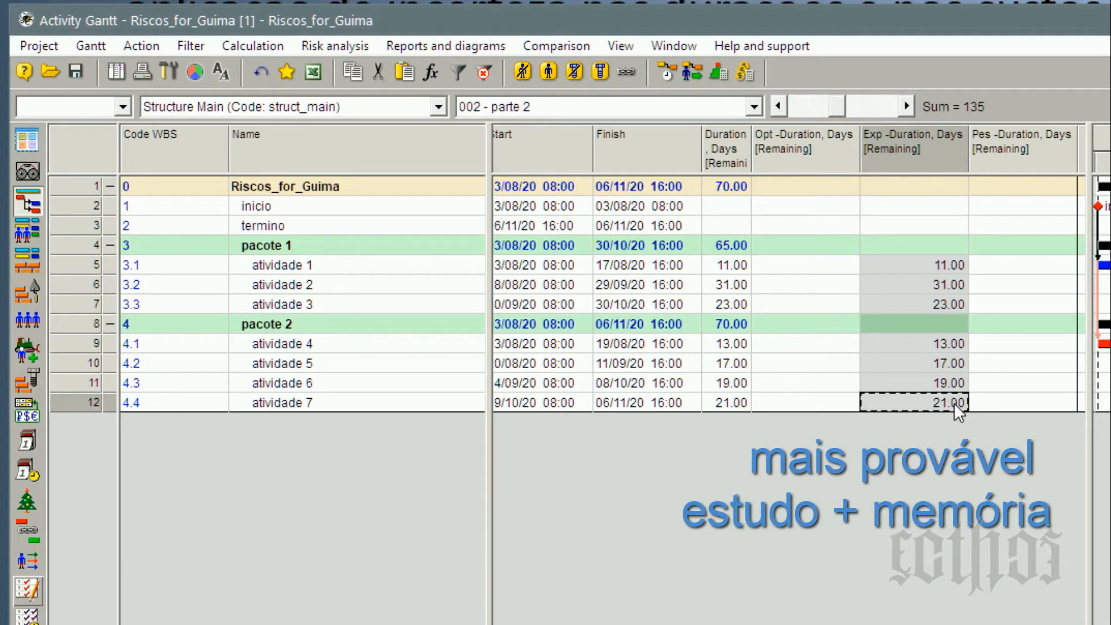
left_click(933, 264)
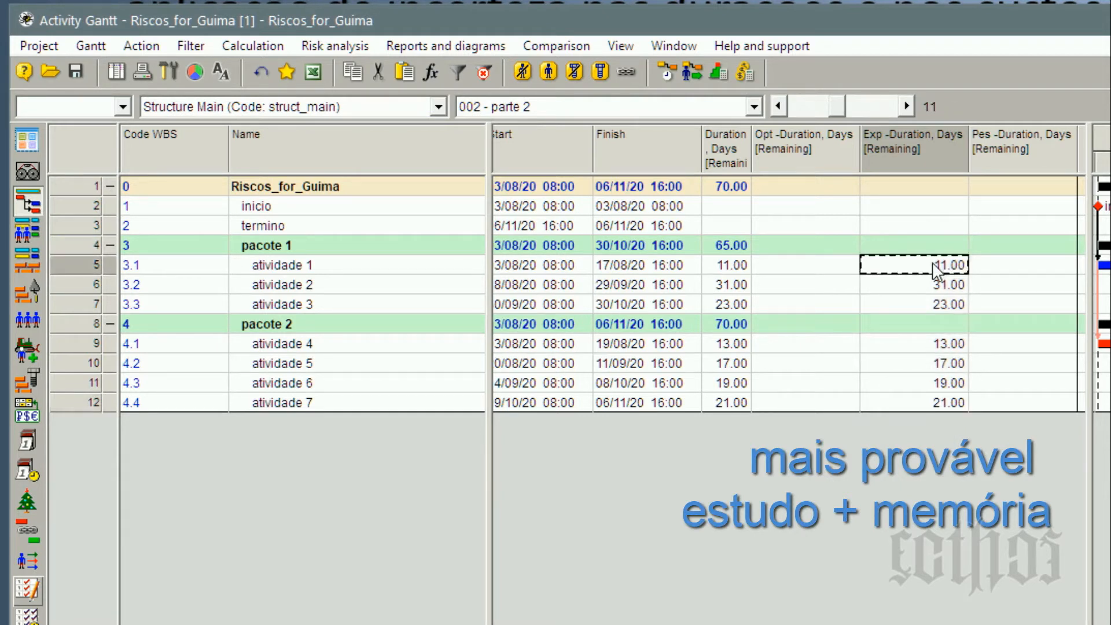
Set atividade 1's optimistic remaining duration to 10 days and its pessimistic remaining duration to 15 days.
left_click(803, 272)
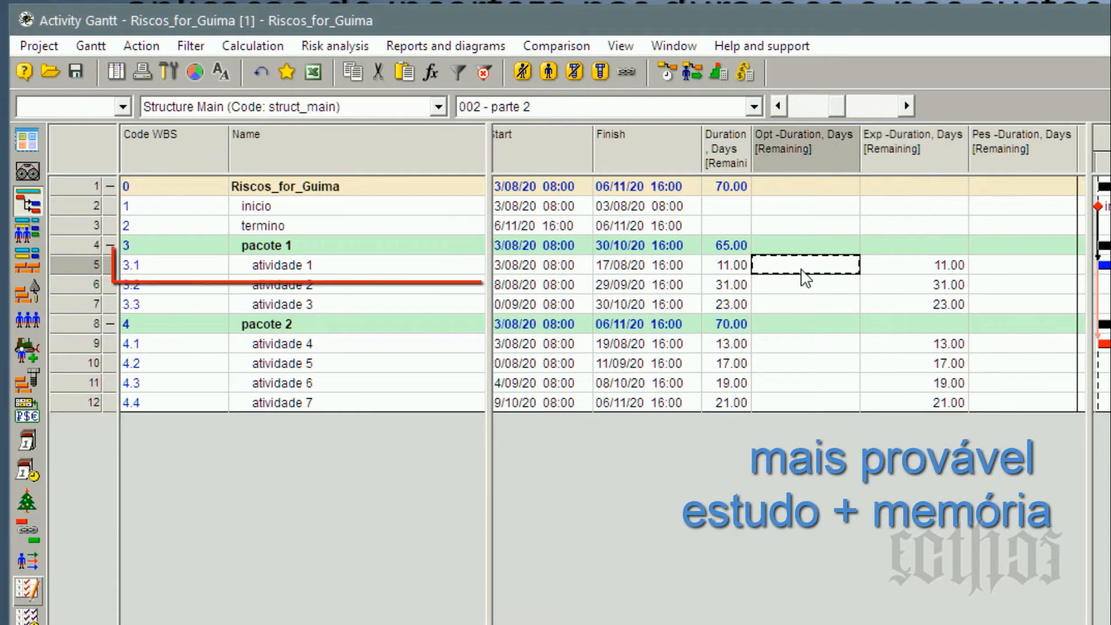
left_click(805, 272)
type("10")
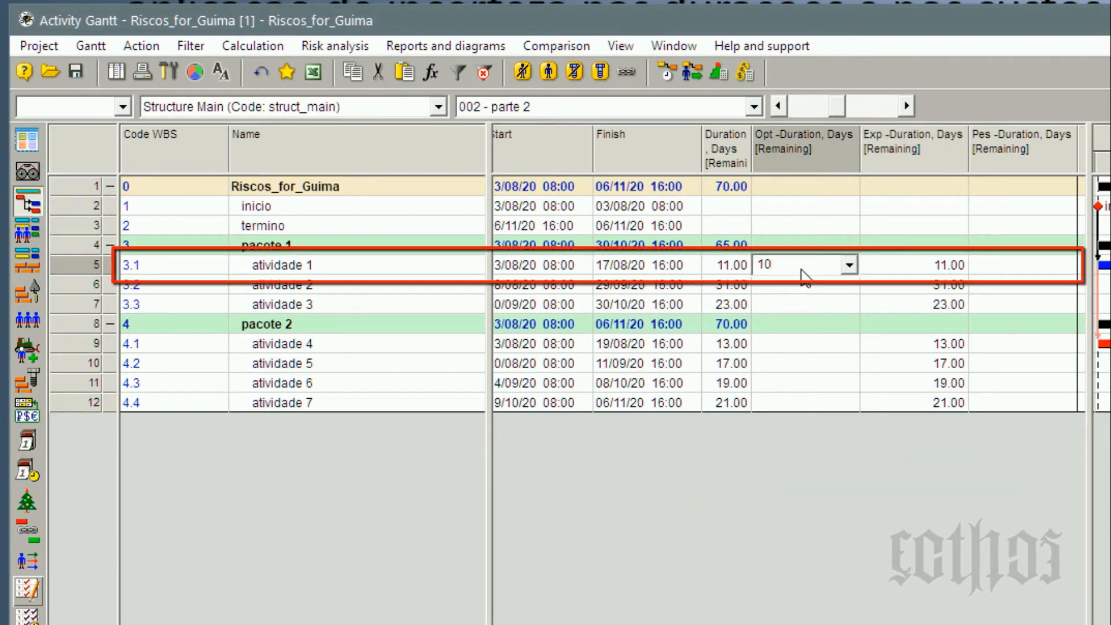
left_click(915, 271)
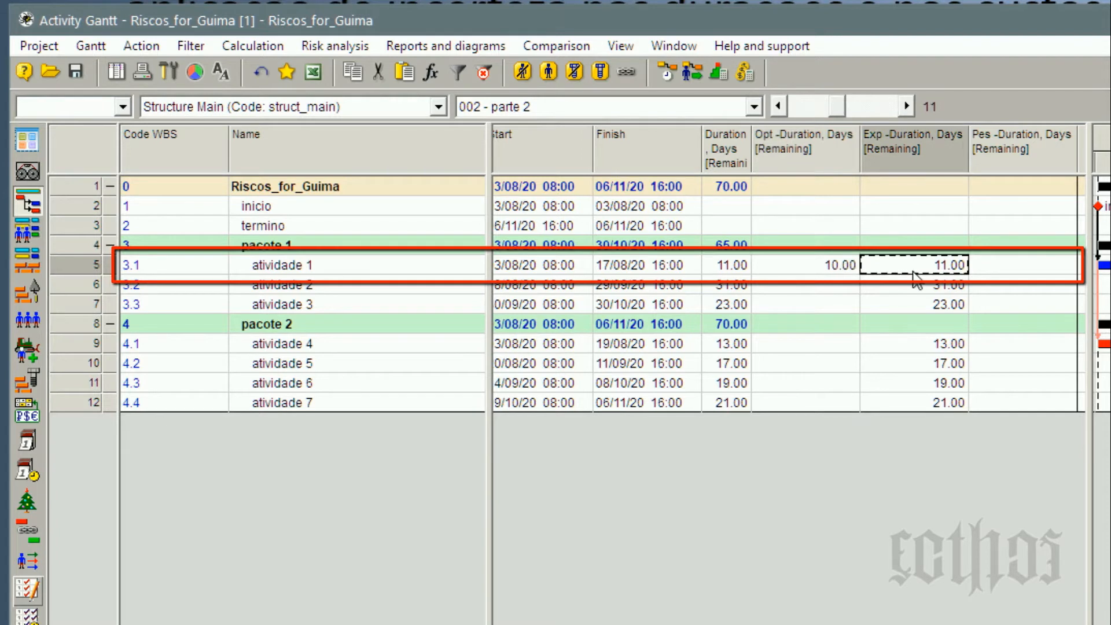
left_click(834, 272)
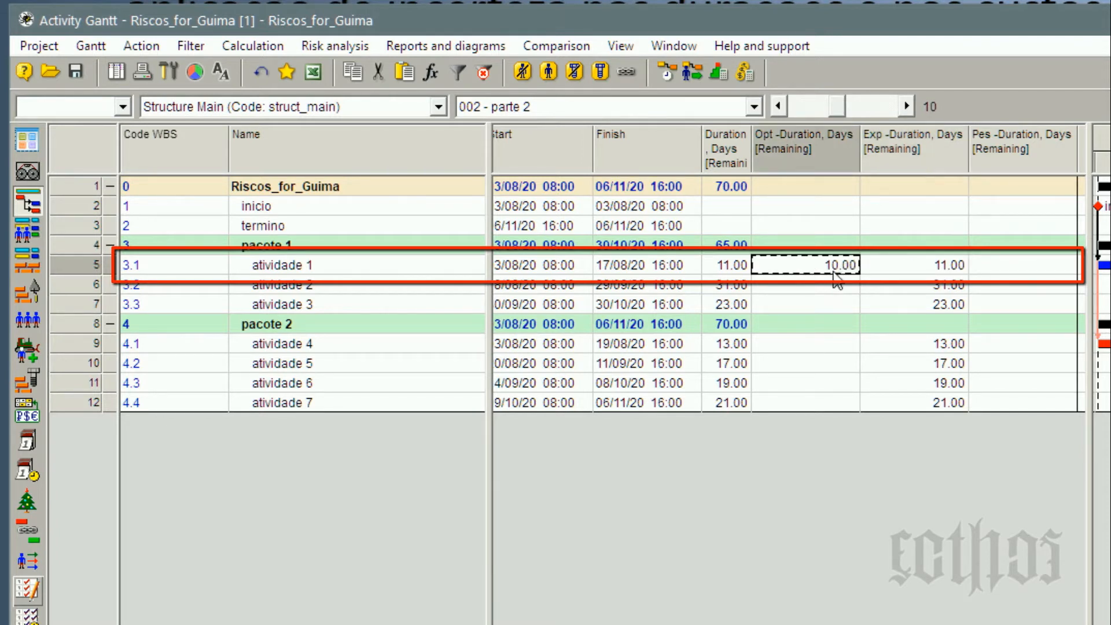
left_click(929, 272)
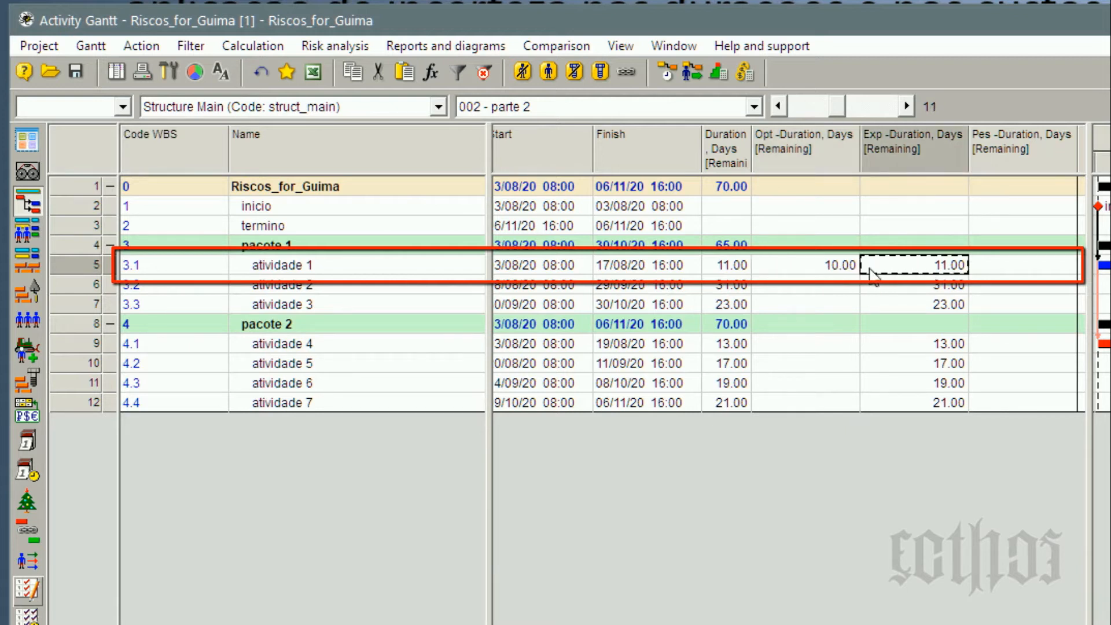
left_click(839, 274)
left_click(1033, 277)
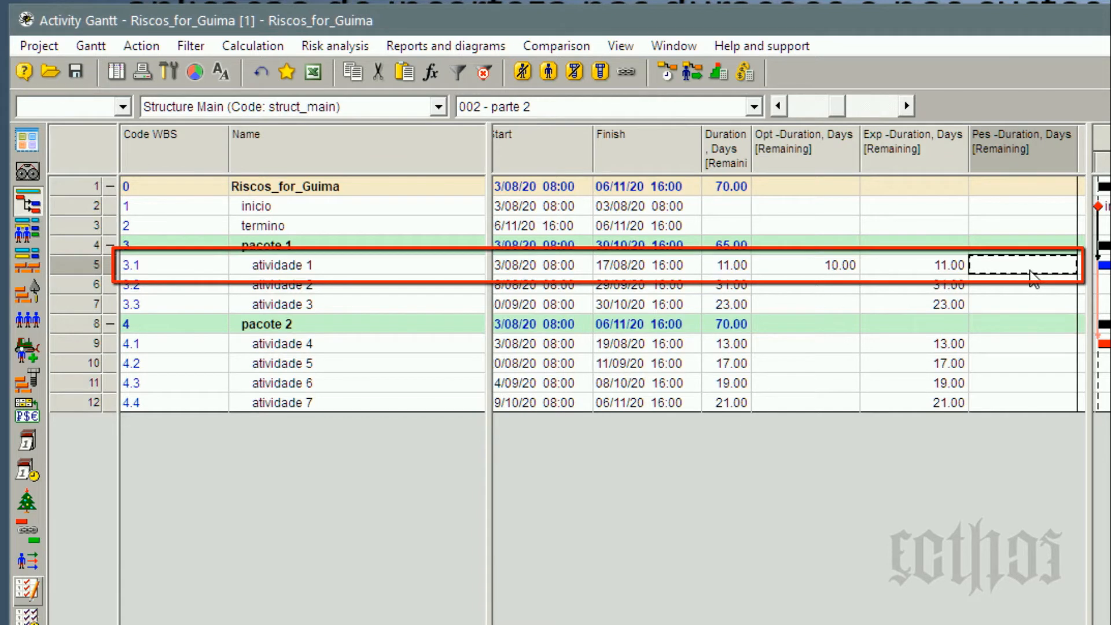
type("15")
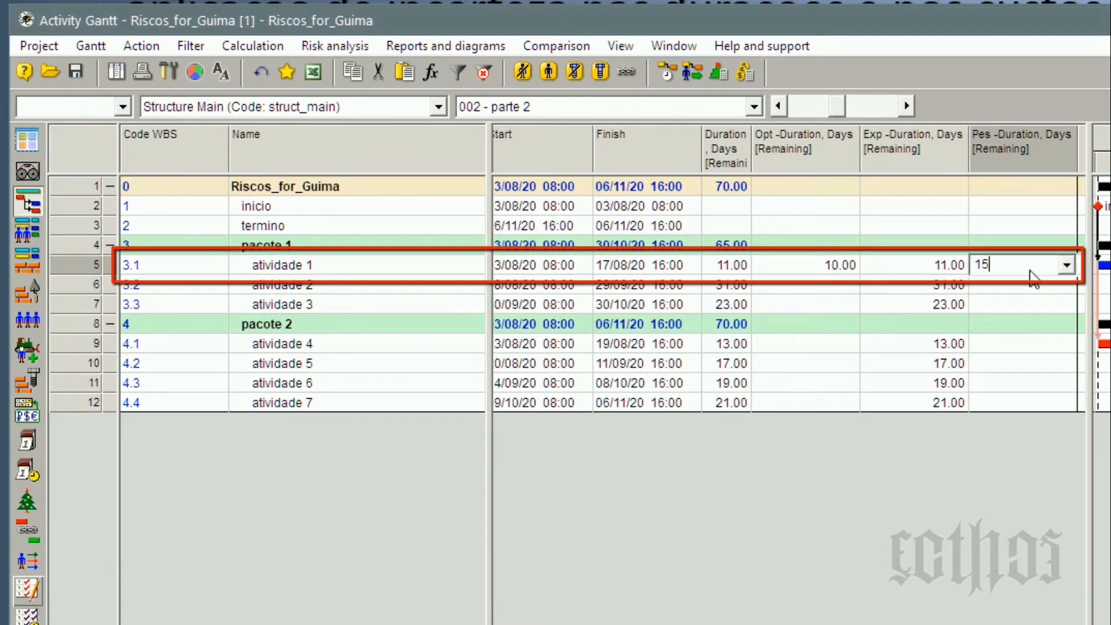
key("Return")
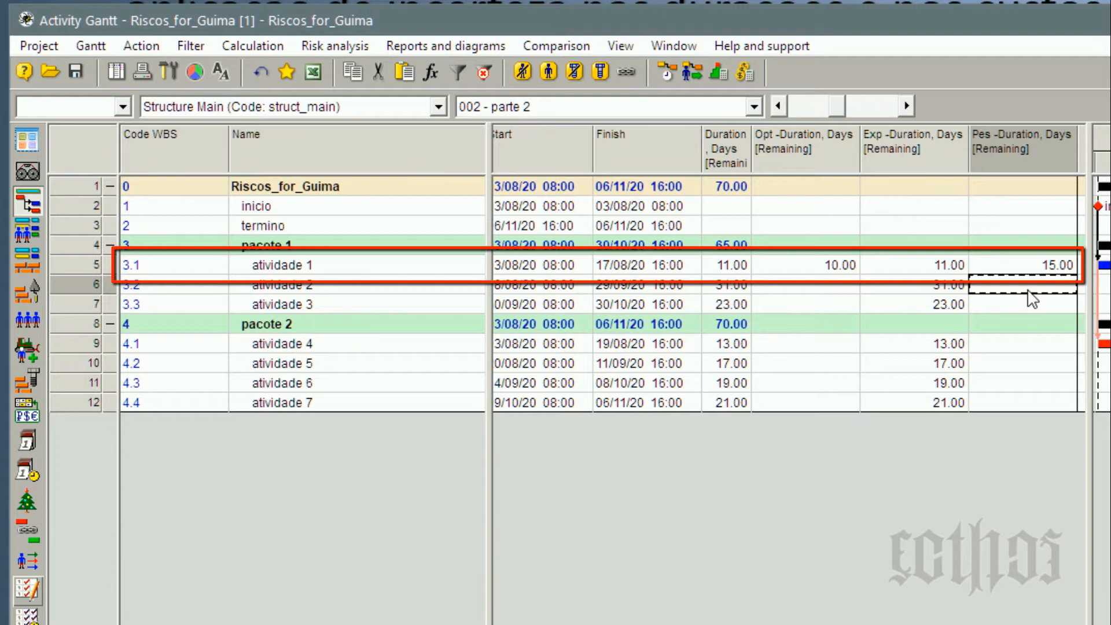
left_click(915, 265)
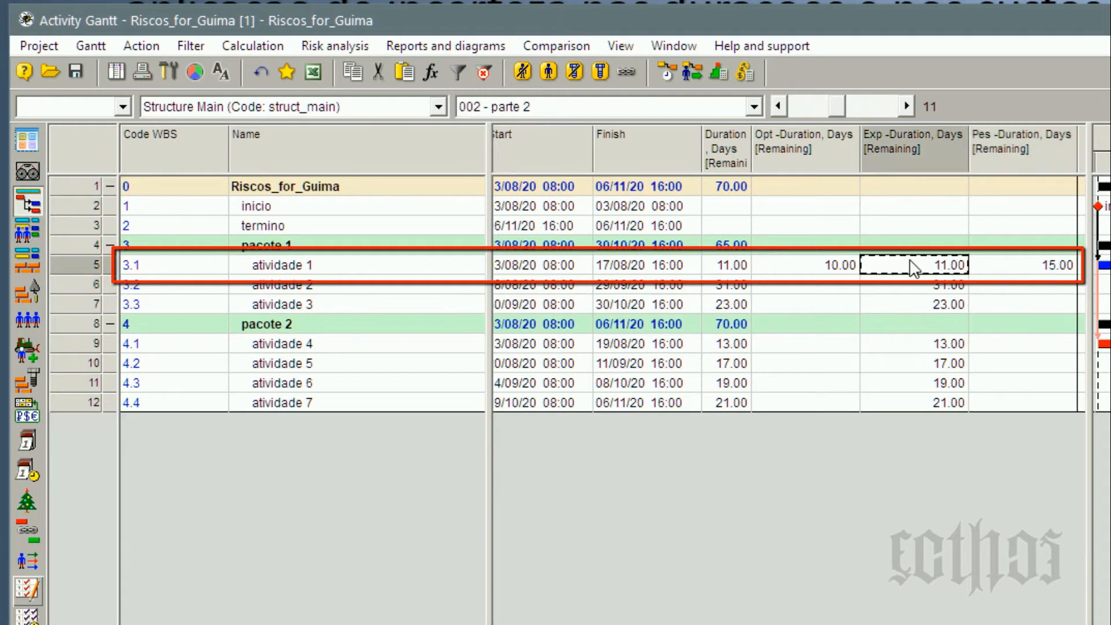
left_click(832, 271)
left_click(1020, 270)
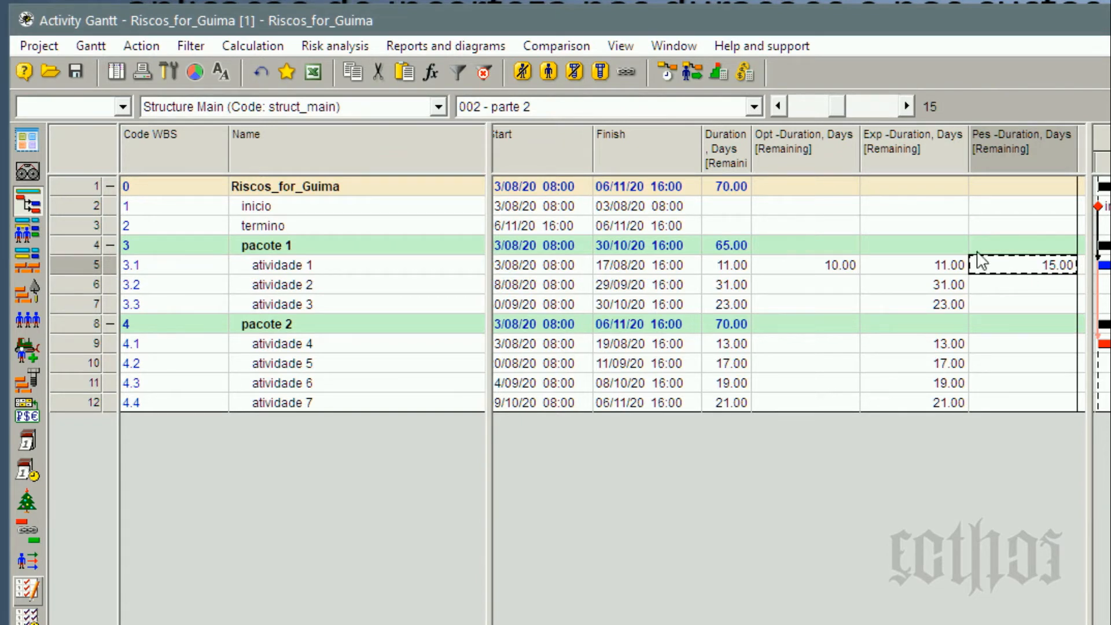
left_click(733, 190)
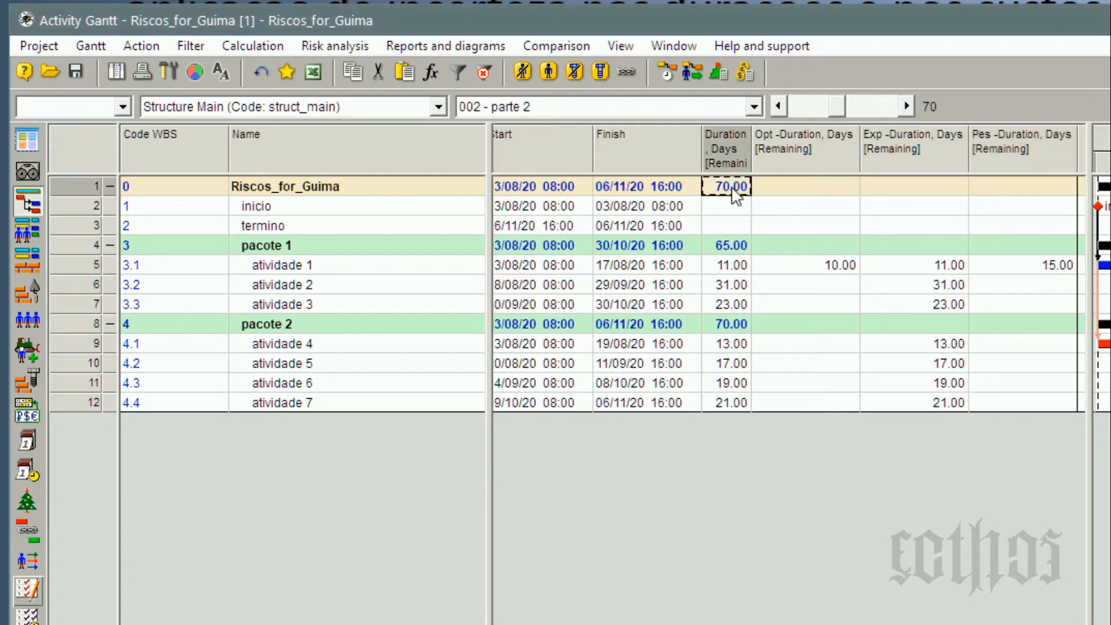
Set atividade 3's pessimistic remaining duration to 28 days and its optimistic remaining duration to 23 days.
left_click(939, 307)
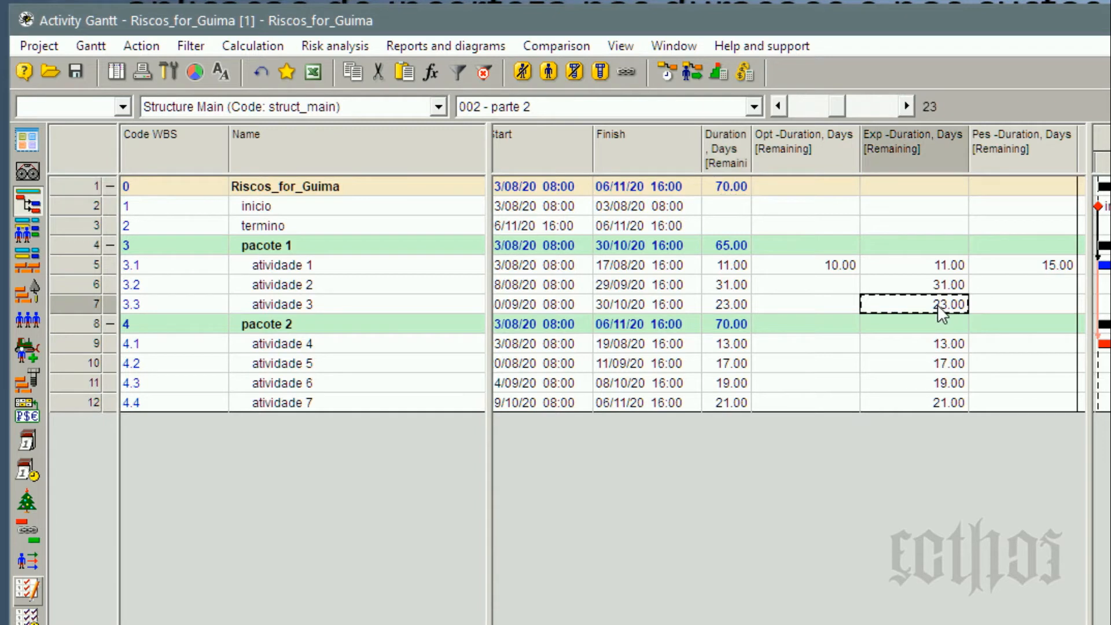
left_click(1034, 318)
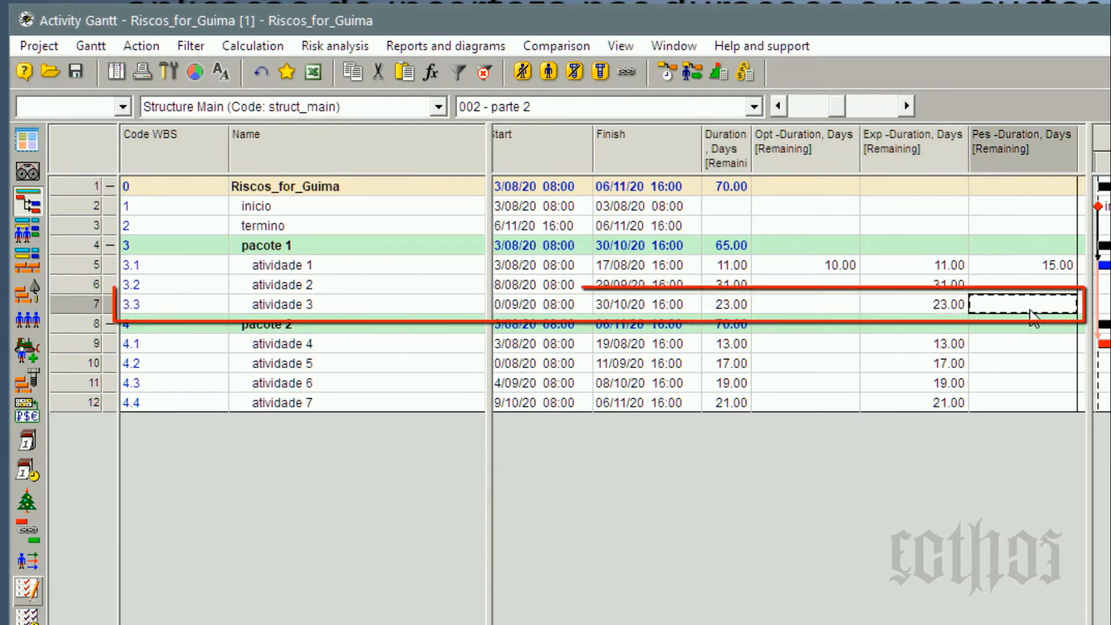
type("28")
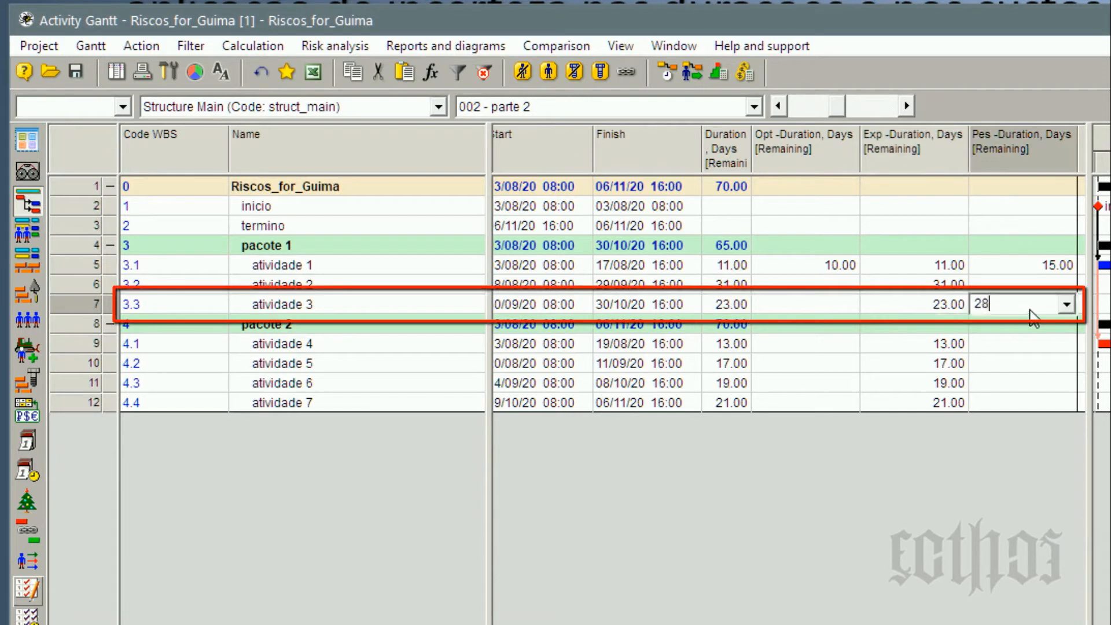
left_click(939, 311)
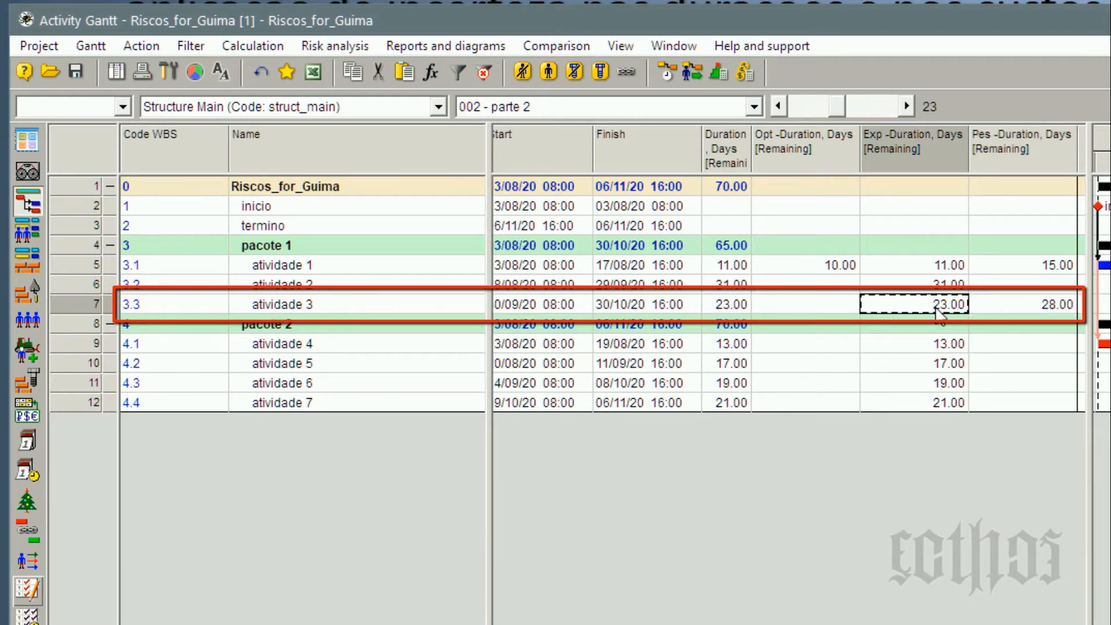
left_click(851, 307)
type("23")
left_click(930, 311)
left_click(825, 313)
left_click(905, 313)
left_click(842, 310)
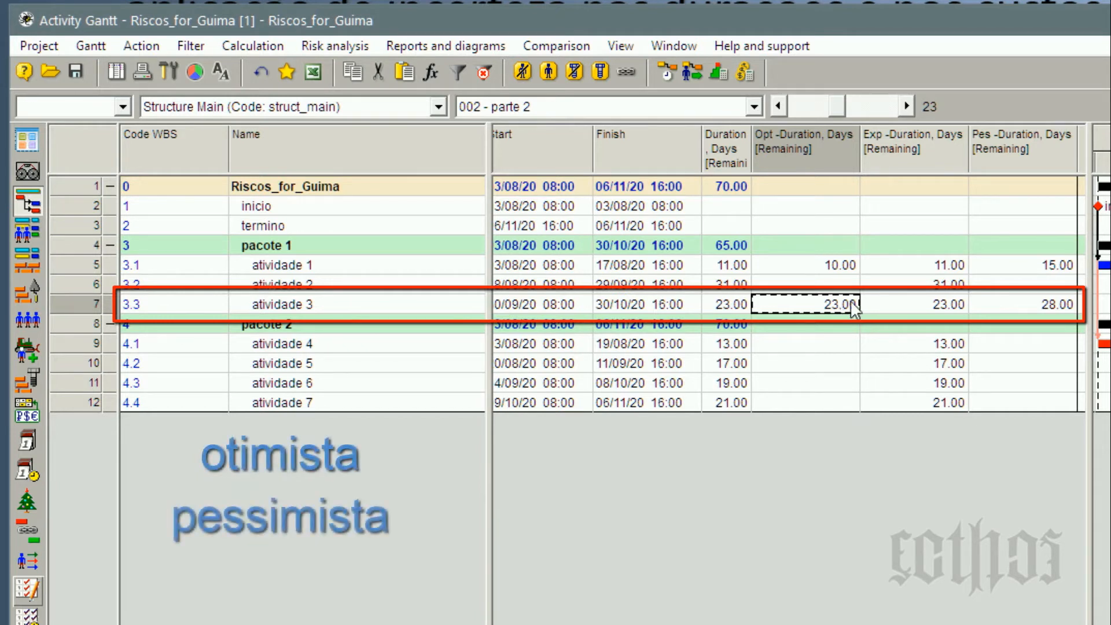
left_click(955, 268)
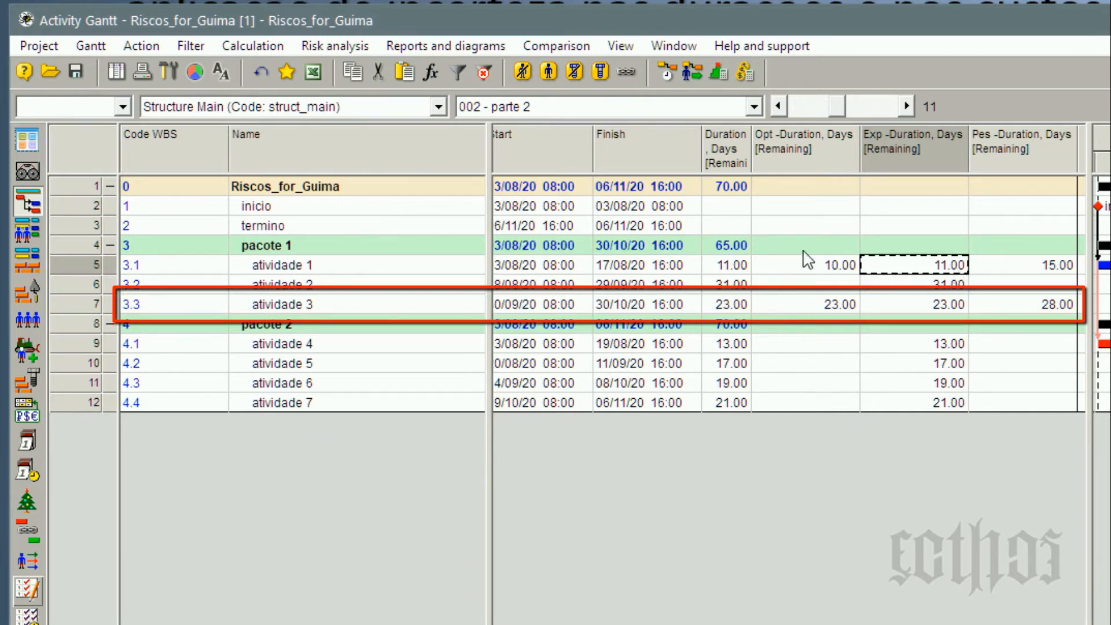
left_click(823, 268)
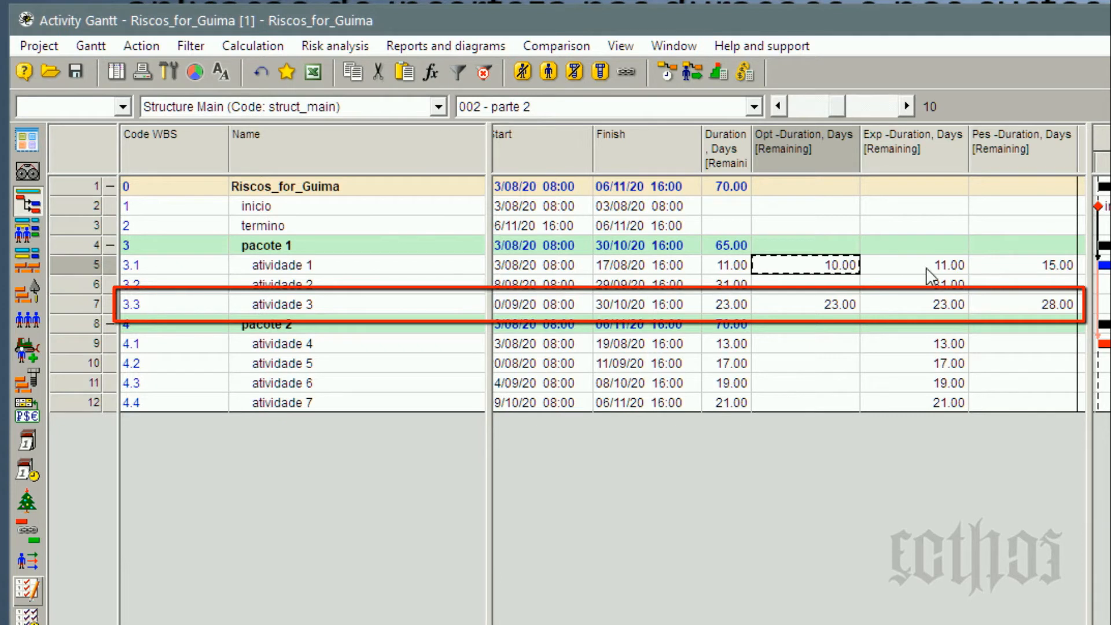
left_click(1029, 265)
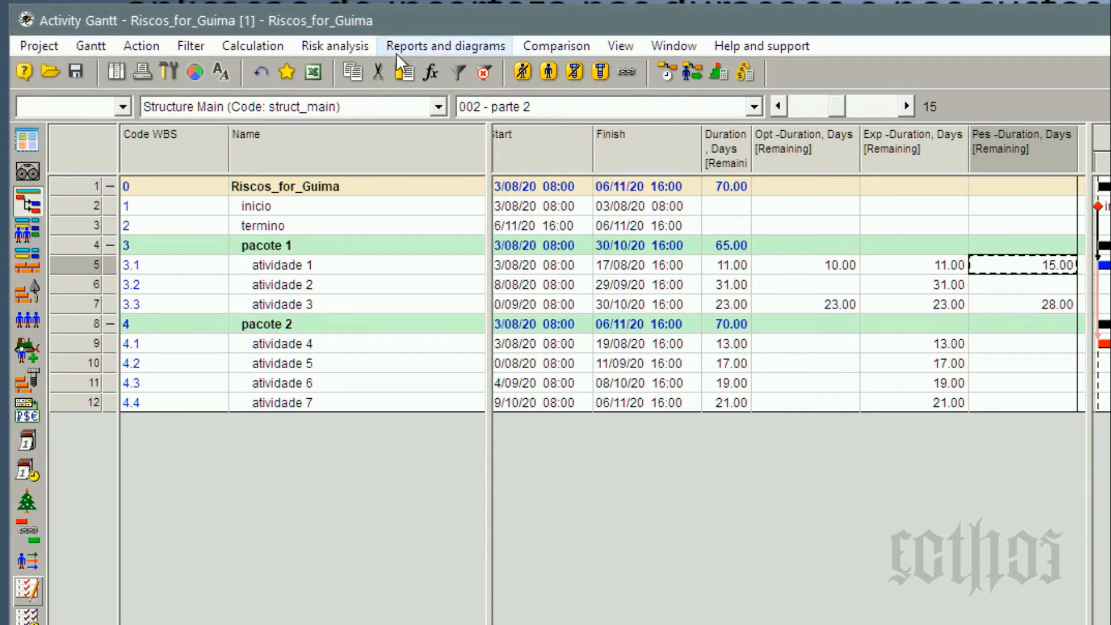
Open the Monte Carlo analysis dialog for the project's risk analysis.
left_click(335, 46)
mouse_move(358, 67)
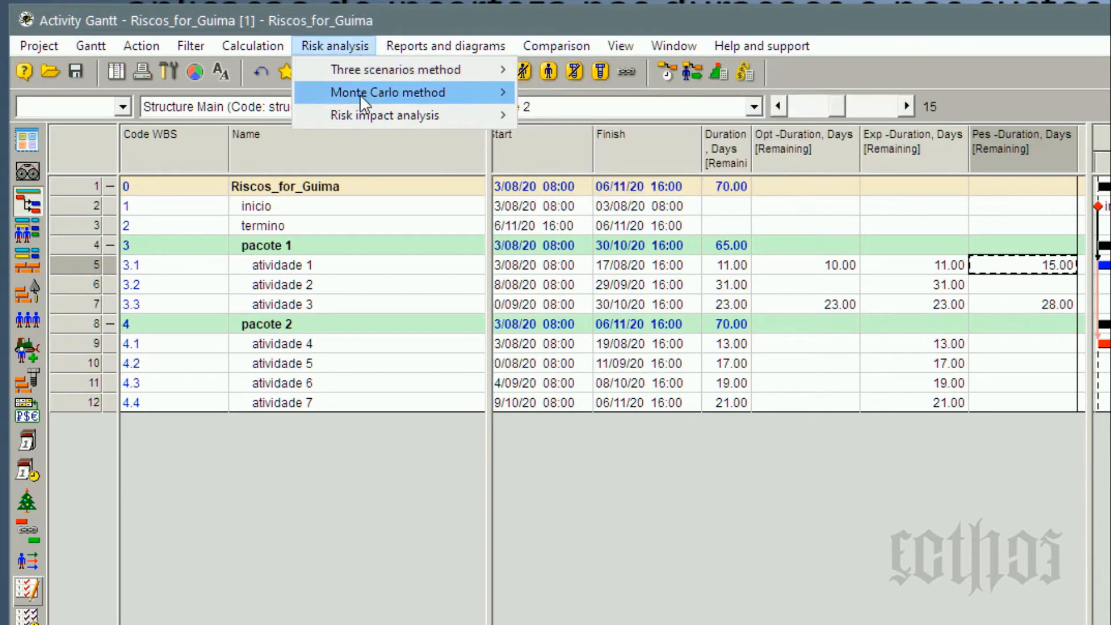
mouse_move(371, 92)
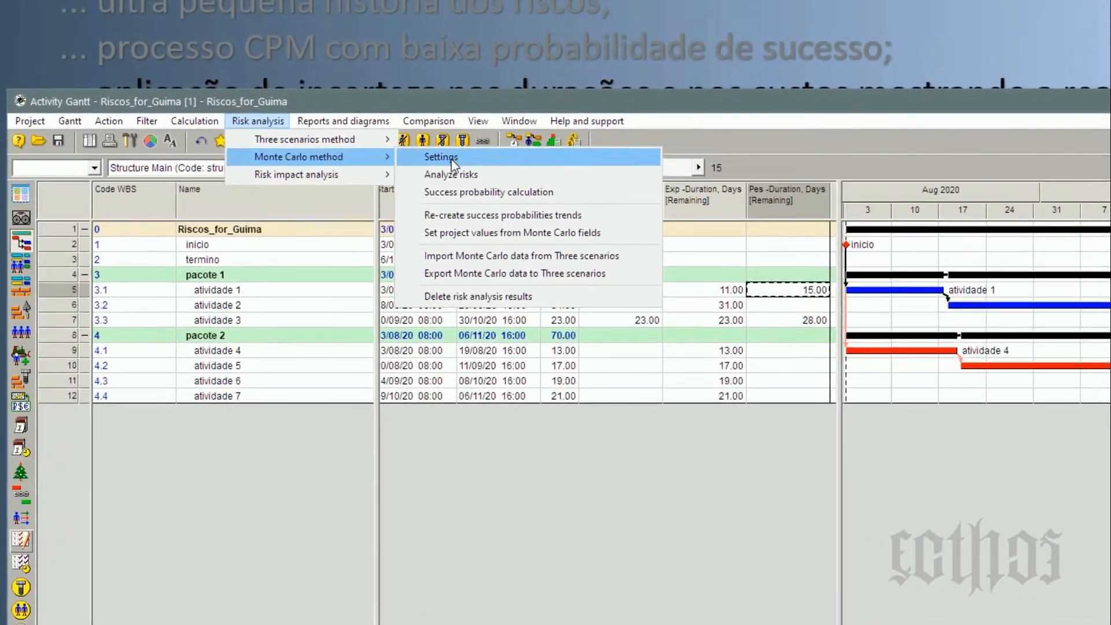
left_click(452, 163)
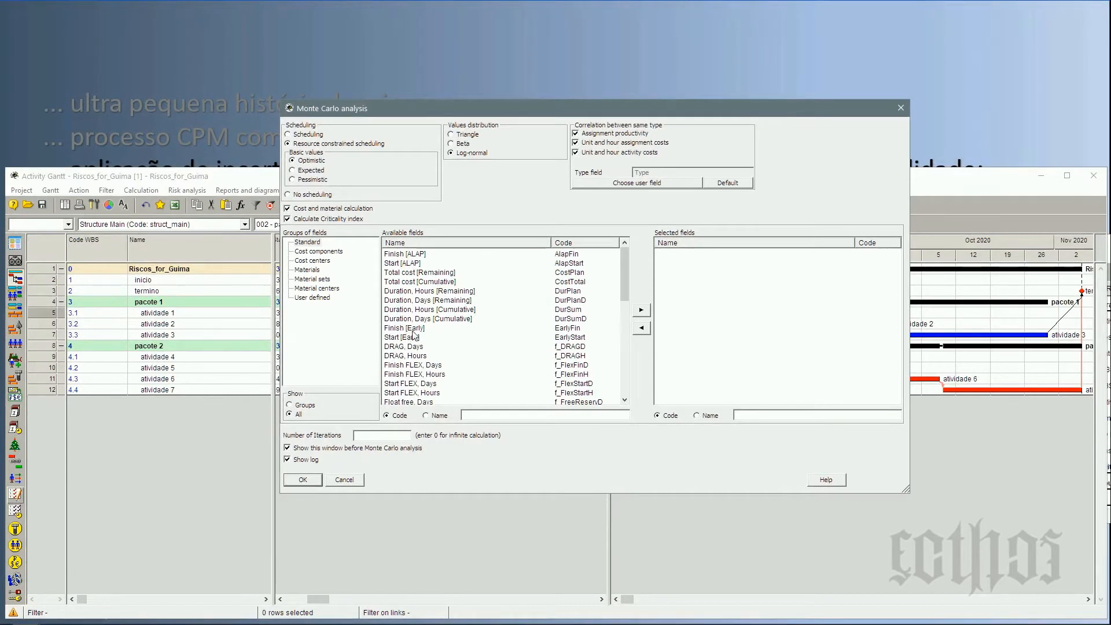
Add the Finish, Duration, Days [Remaining] and Duration, Days [Cumulative] fields to the selected fields of the Monte Carlo analysis.
left_click(411, 365)
scroll(410, 362, "down", 3)
left_click(387, 348)
left_click(646, 311)
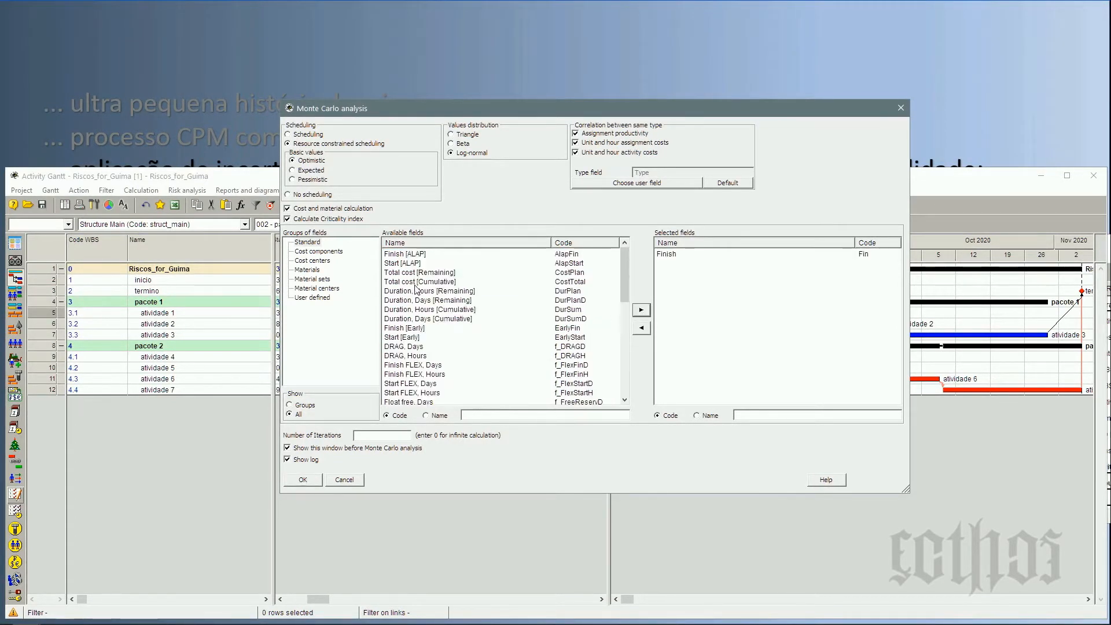
left_click(442, 300)
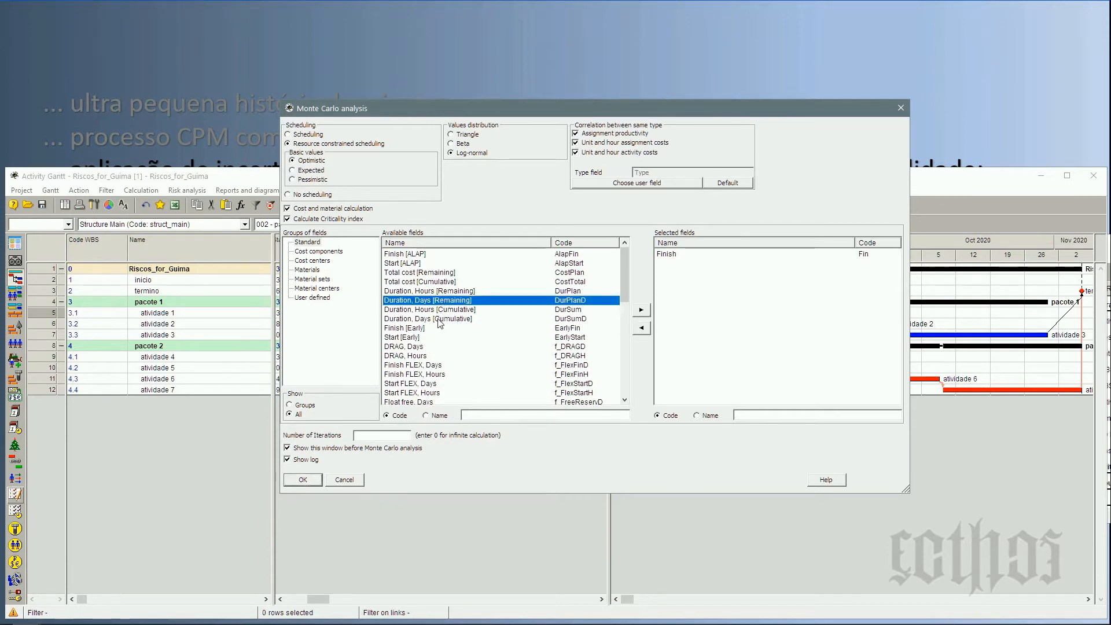
left_click(442, 319, "ctrl")
left_click(642, 310)
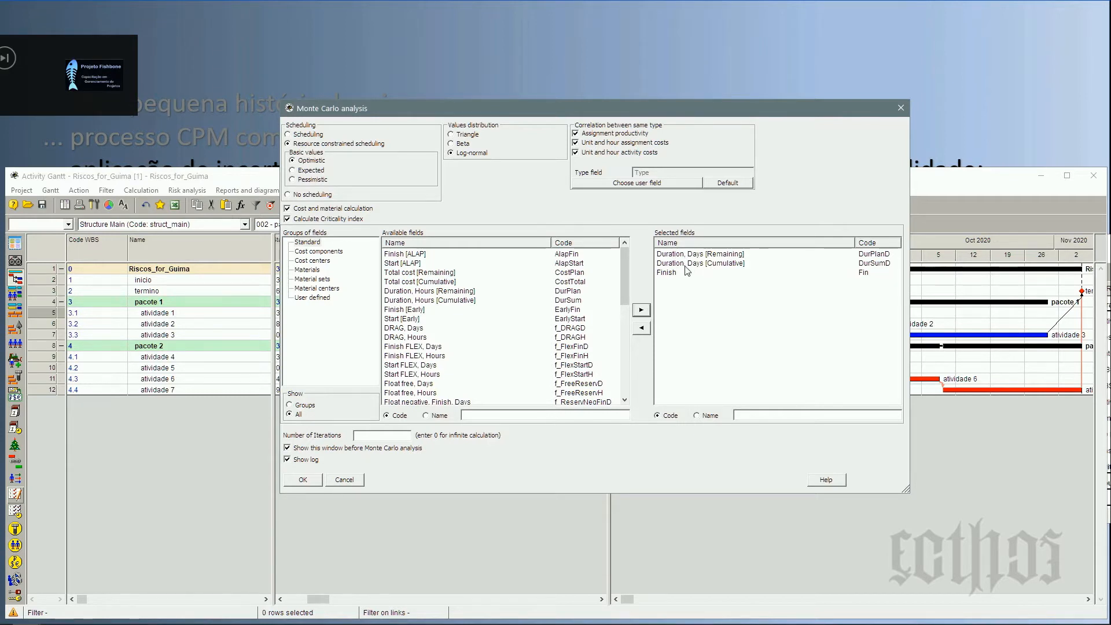
Set the analysis to Scheduling with a Beta values distribution, and turn off all three same-type correlation options.
left_click_drag(487, 112, 676, 64)
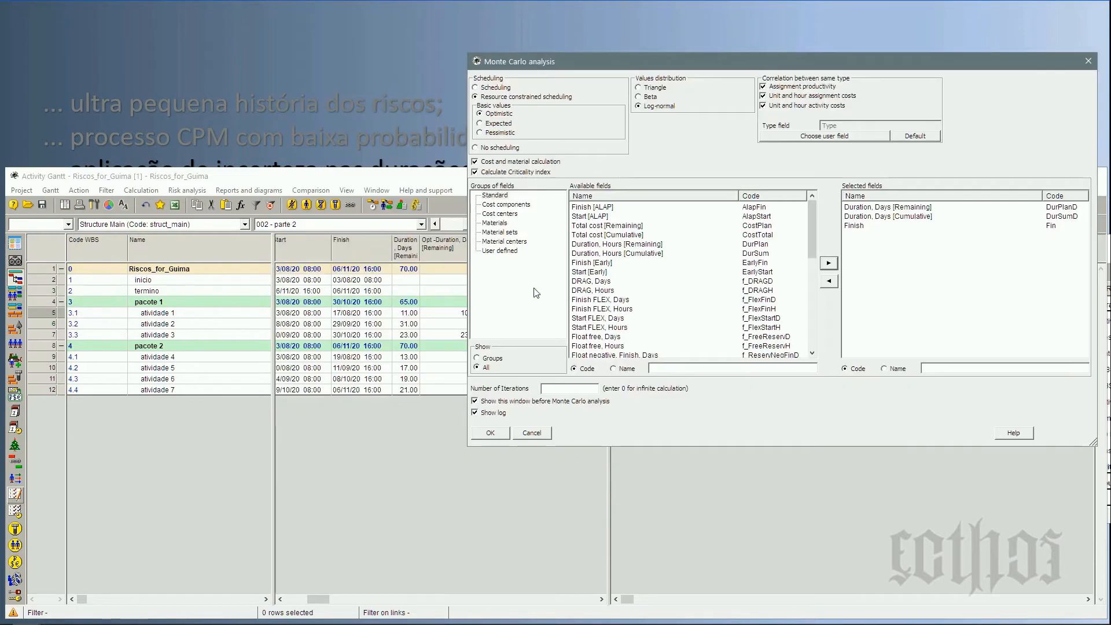
left_click(640, 96)
left_click(496, 88)
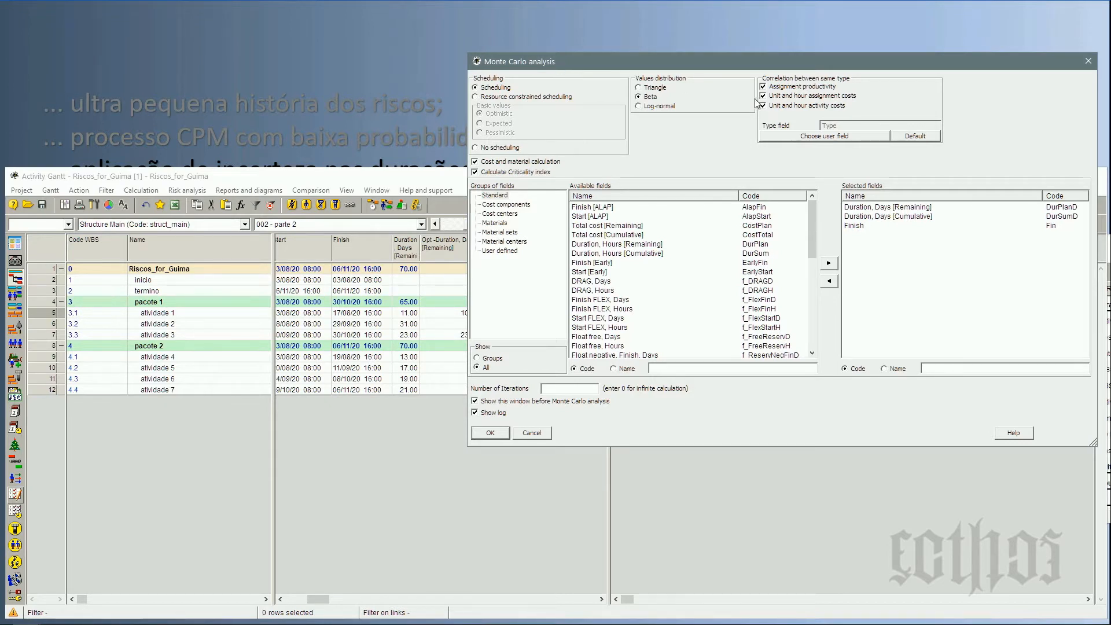
left_click(783, 87)
left_click(784, 96)
left_click(787, 106)
Set the number of iterations to 1000, run the Monte Carlo analysis and close its log.
left_click(569, 389)
type("1000")
left_click_drag(651, 74, 517, 440)
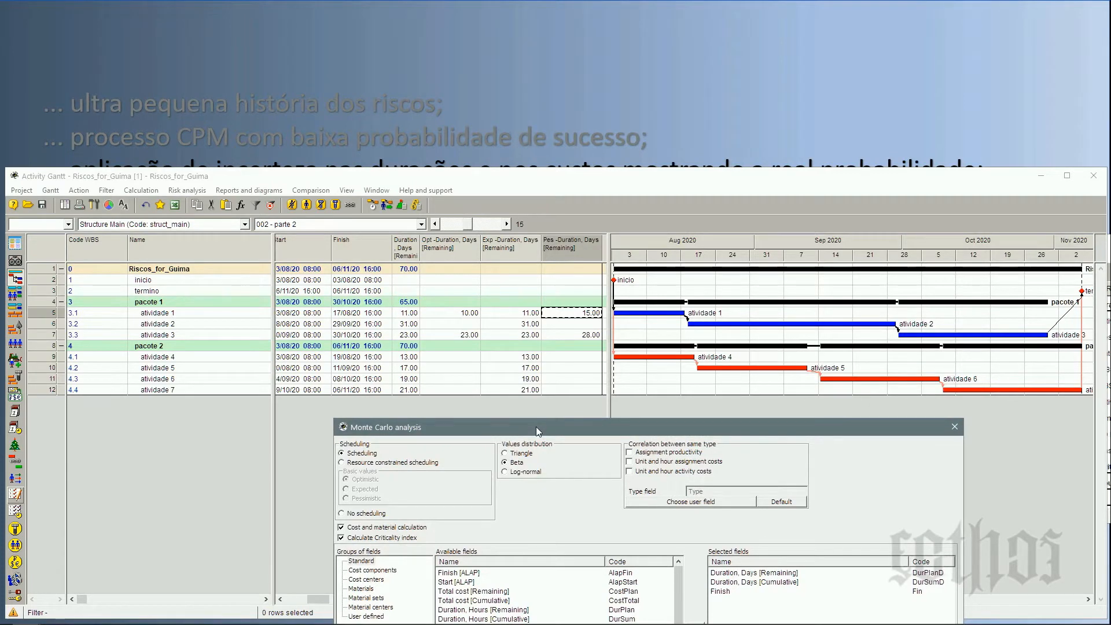
left_click_drag(536, 426, 563, 162)
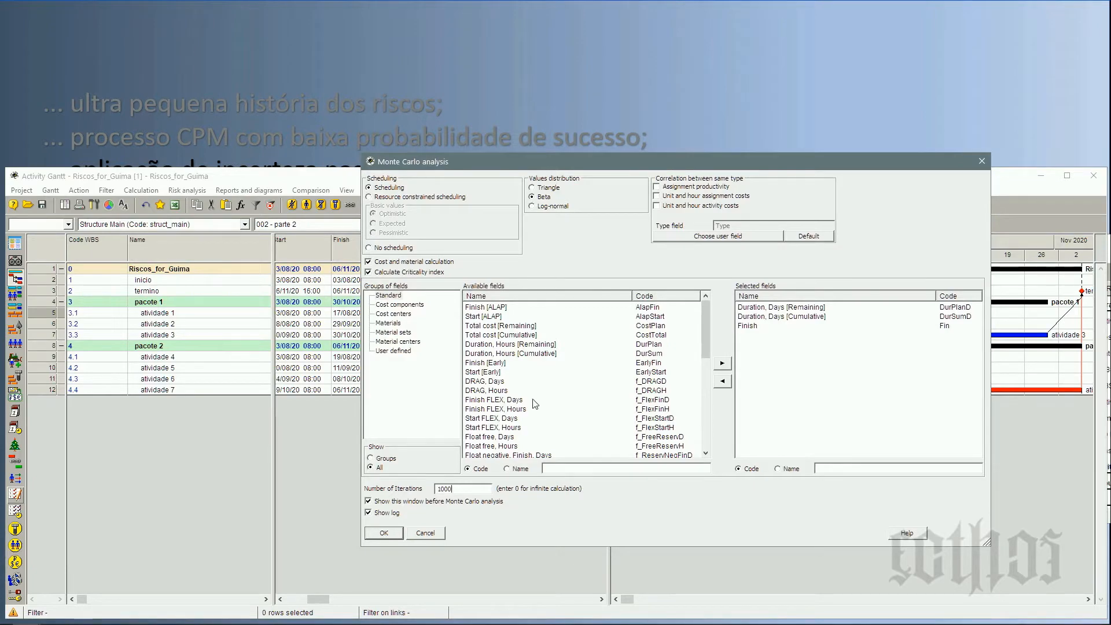
left_click(392, 533)
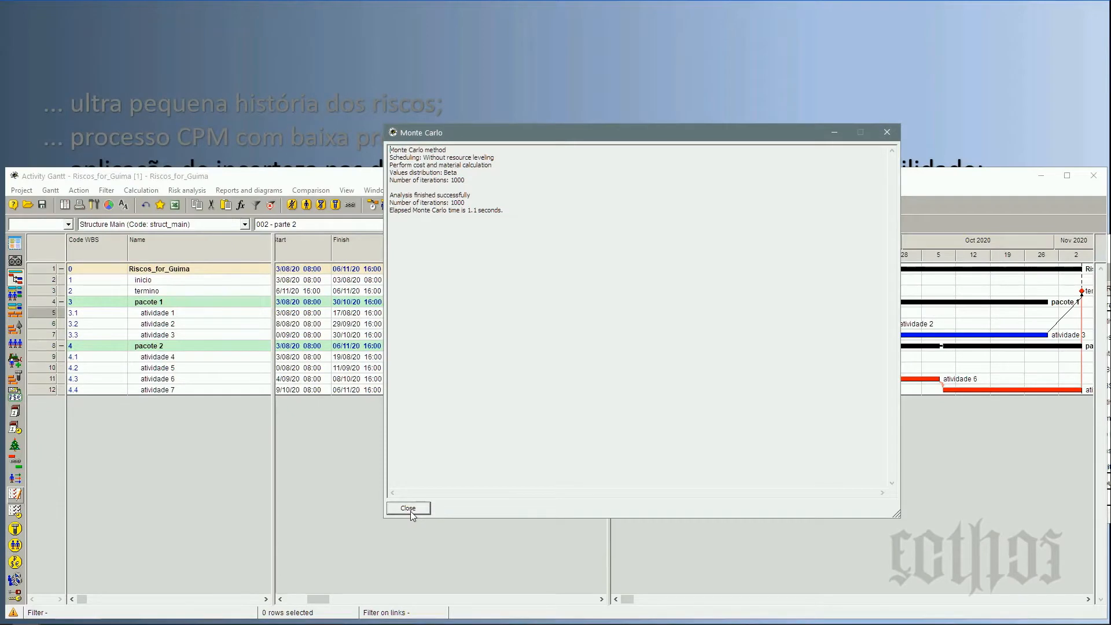
left_click(411, 512)
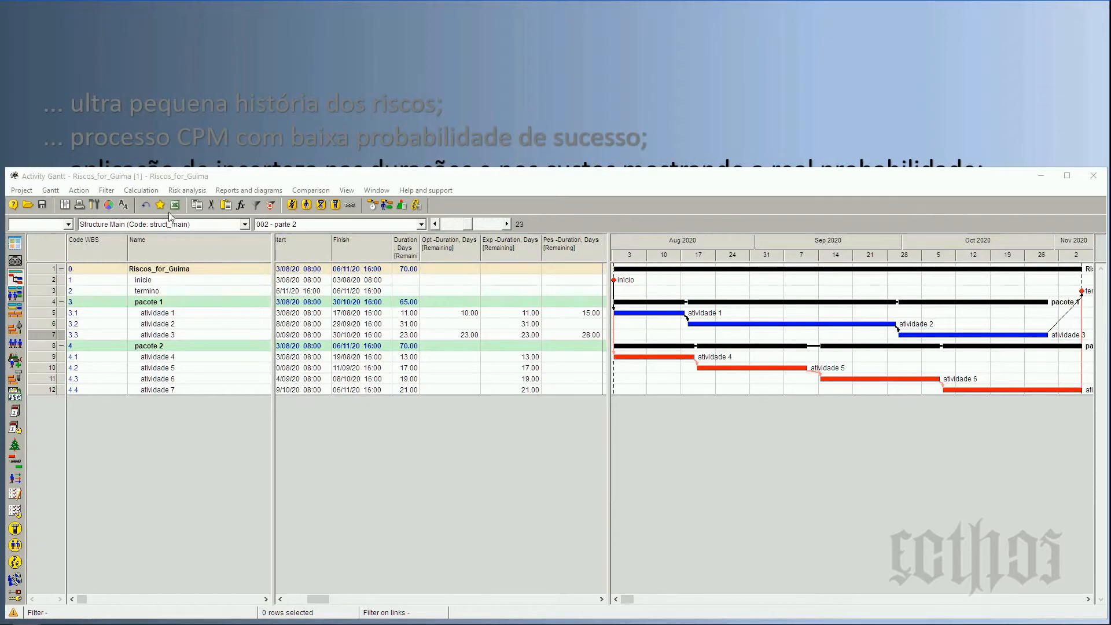
Open the Monte Carlo probability distribution of Duration, Days [Cumulative] for the whole Riscos_for_Guima project, and shrink its window beside the activity table.
right_click(46, 270)
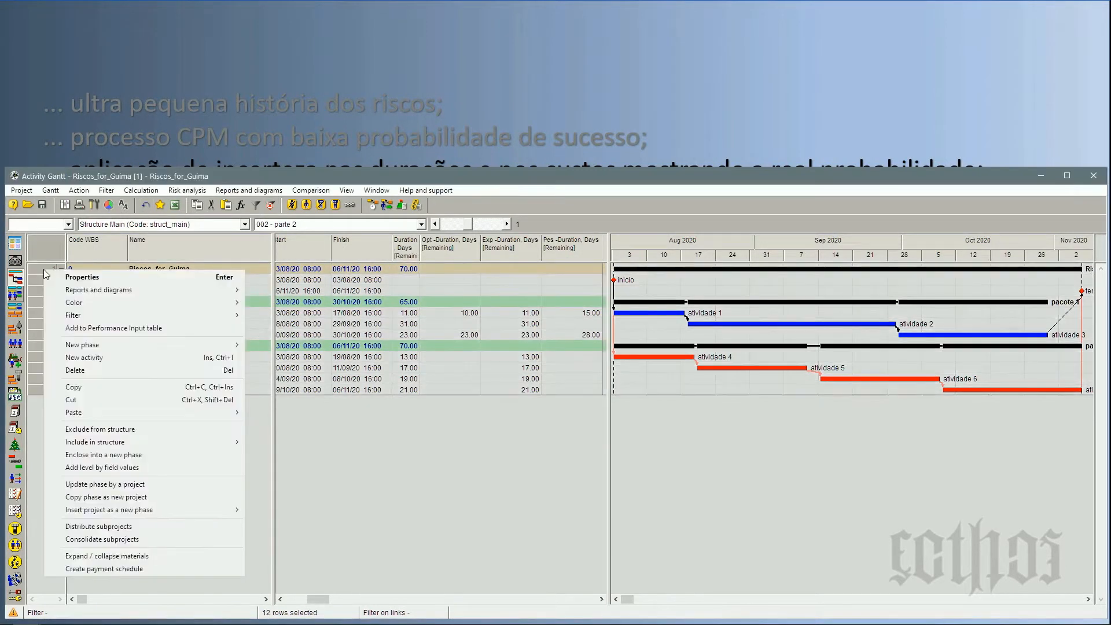
mouse_move(93, 292)
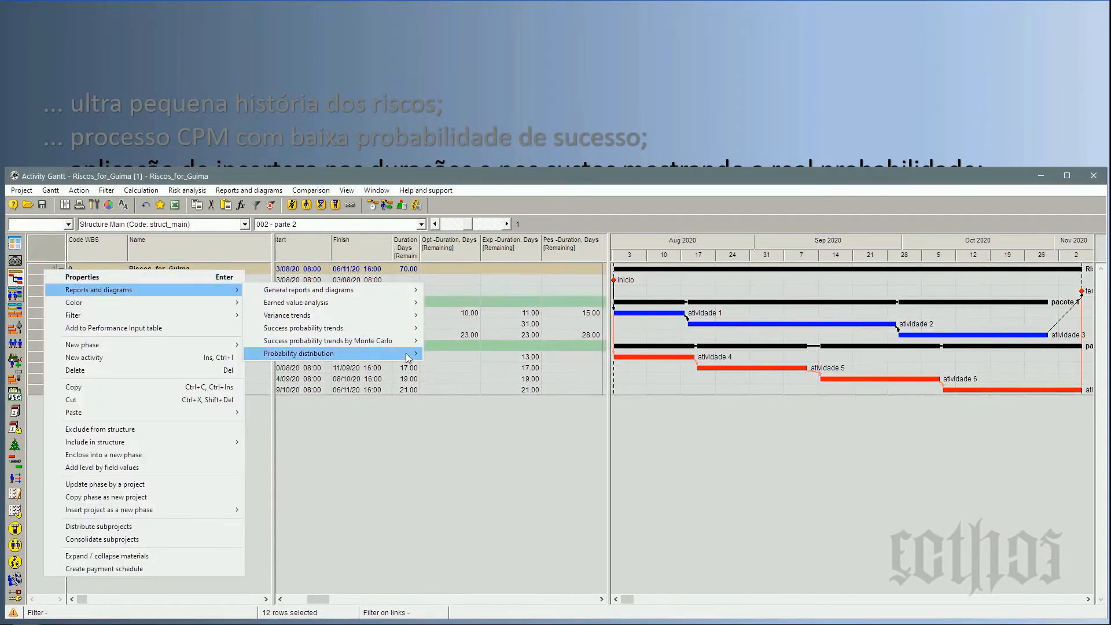
mouse_move(399, 353)
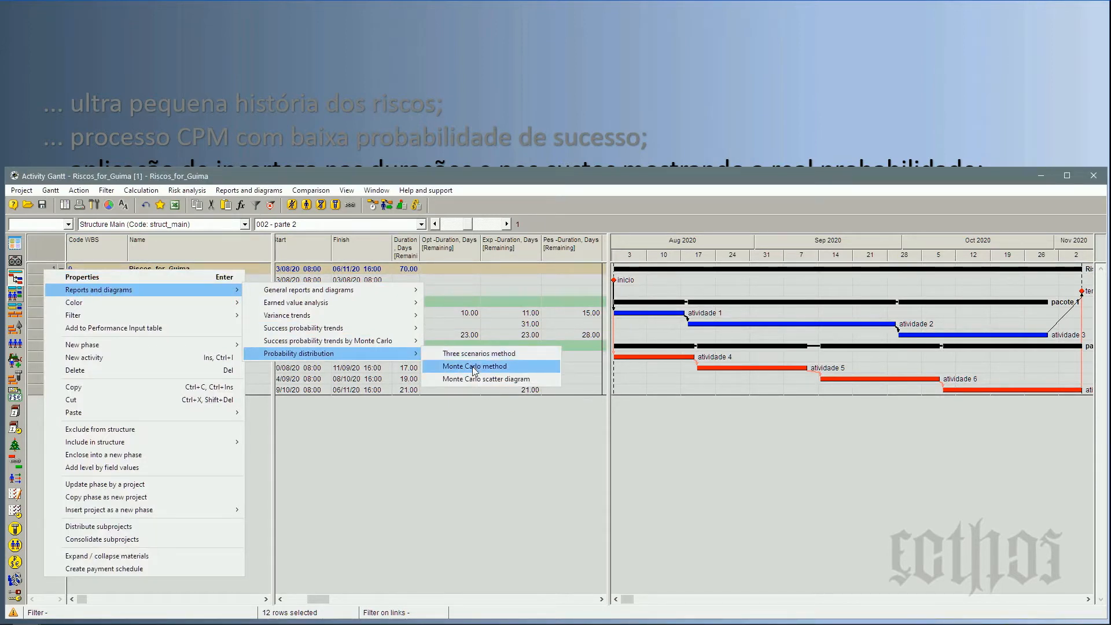
left_click(474, 367)
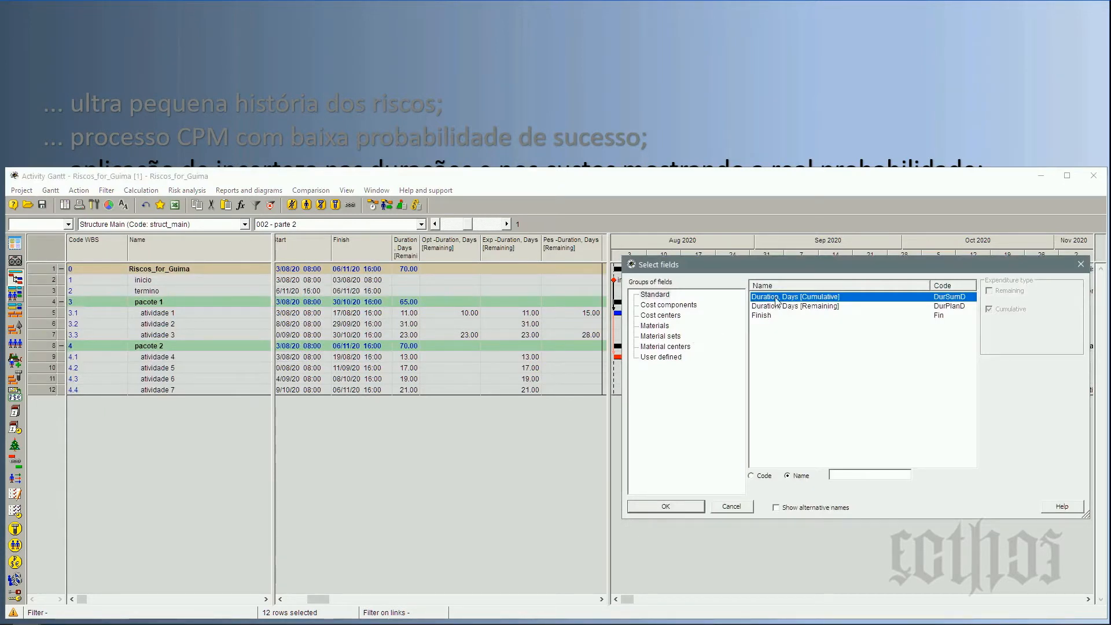
left_click(686, 505)
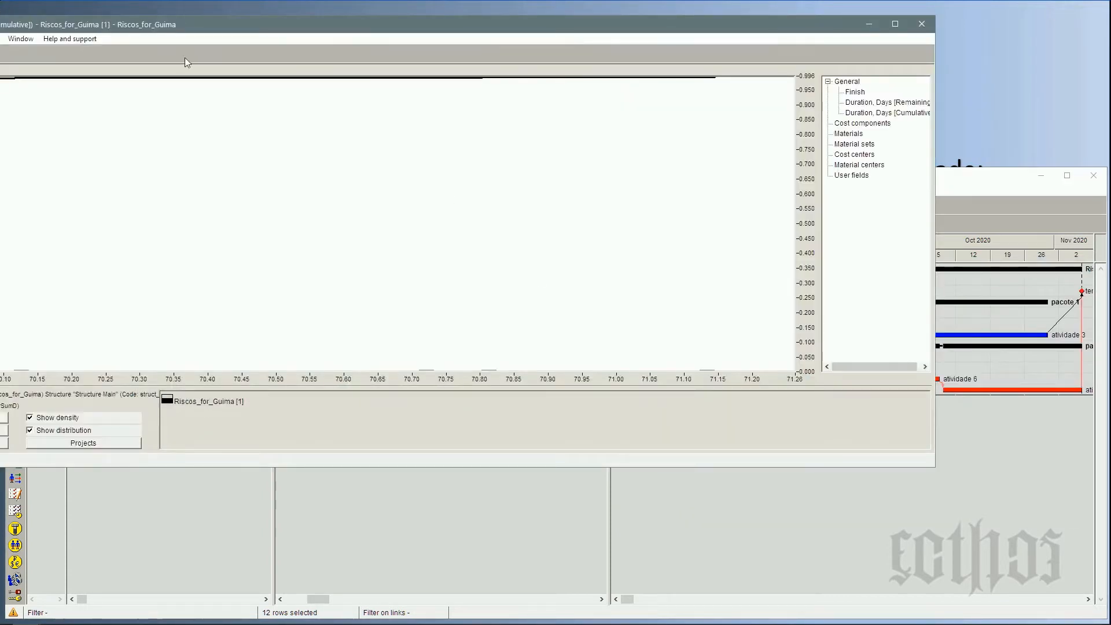
left_click_drag(250, 29, 423, 44)
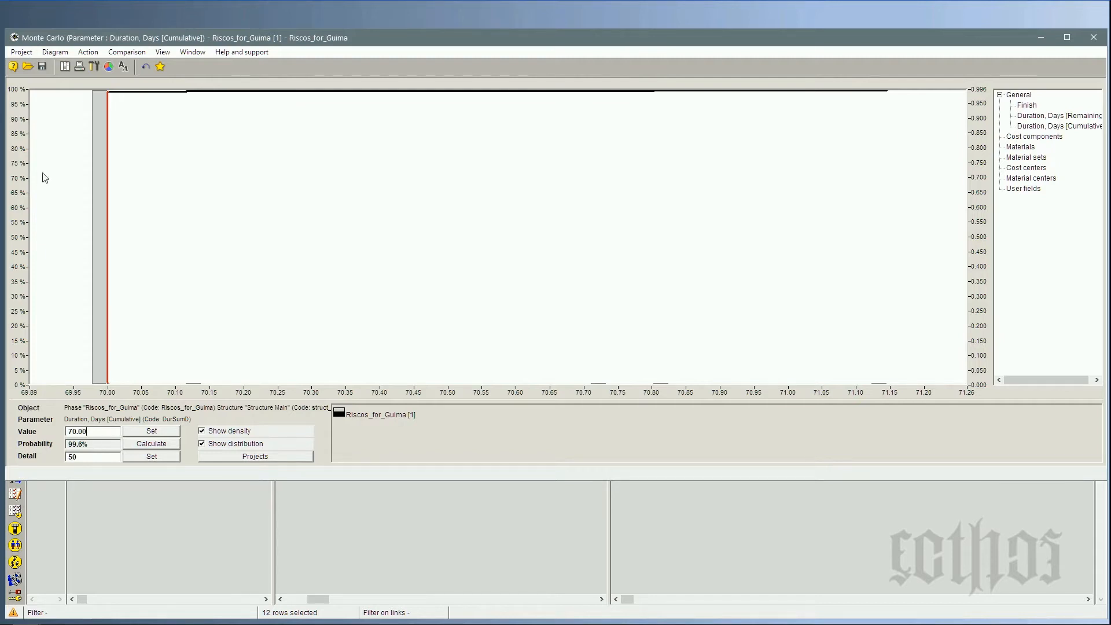
left_click_drag(12, 30, 814, 80)
left_click_drag(977, 86, 1001, 199)
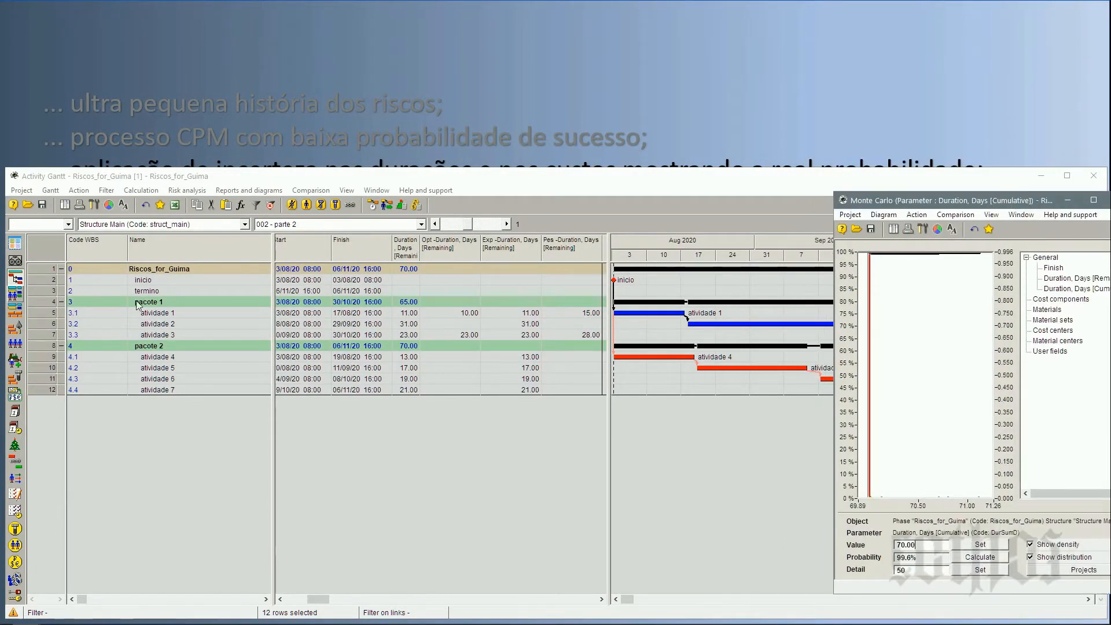
Open the Monte Carlo probability distribution of Duration, Days [Cumulative] for the pacote 1 phase.
left_click(51, 303)
right_click(50, 304)
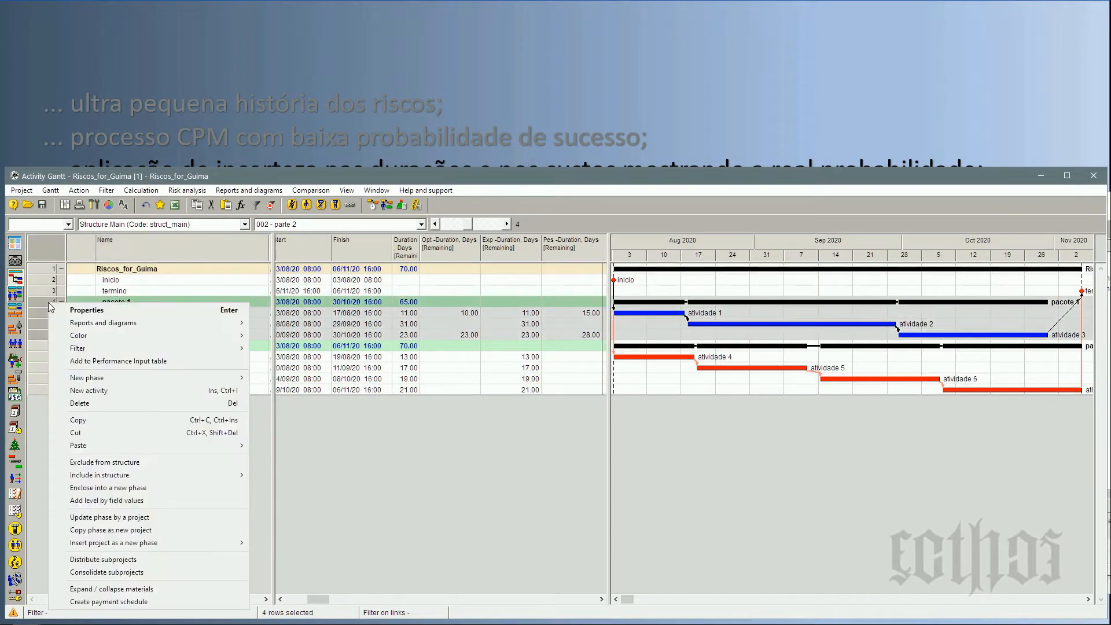
mouse_move(68, 322)
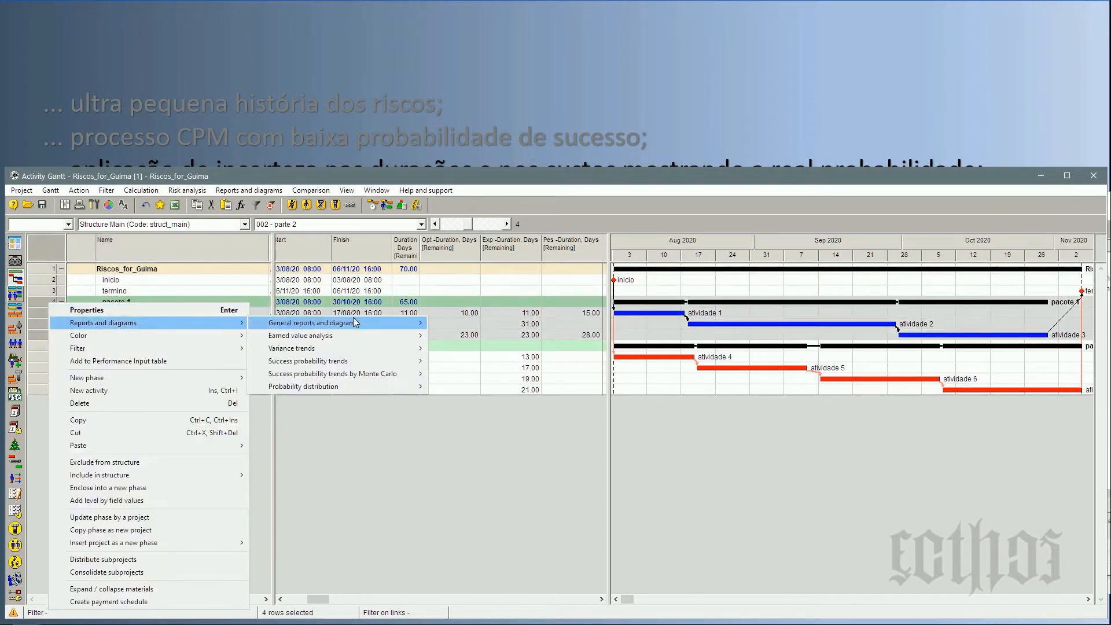
mouse_move(404, 323)
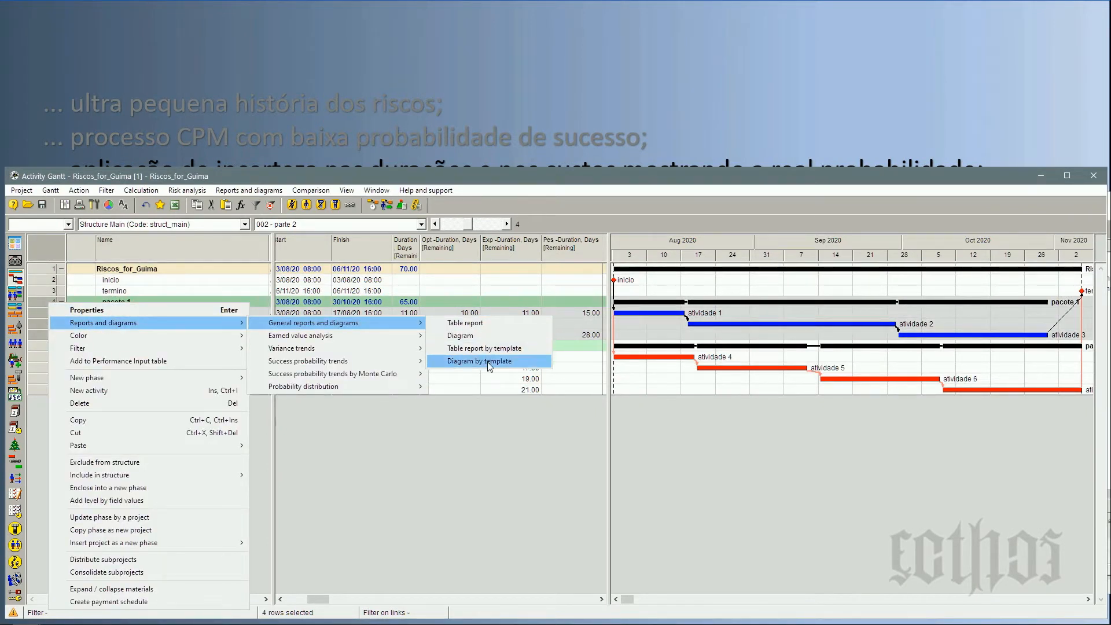
mouse_move(413, 386)
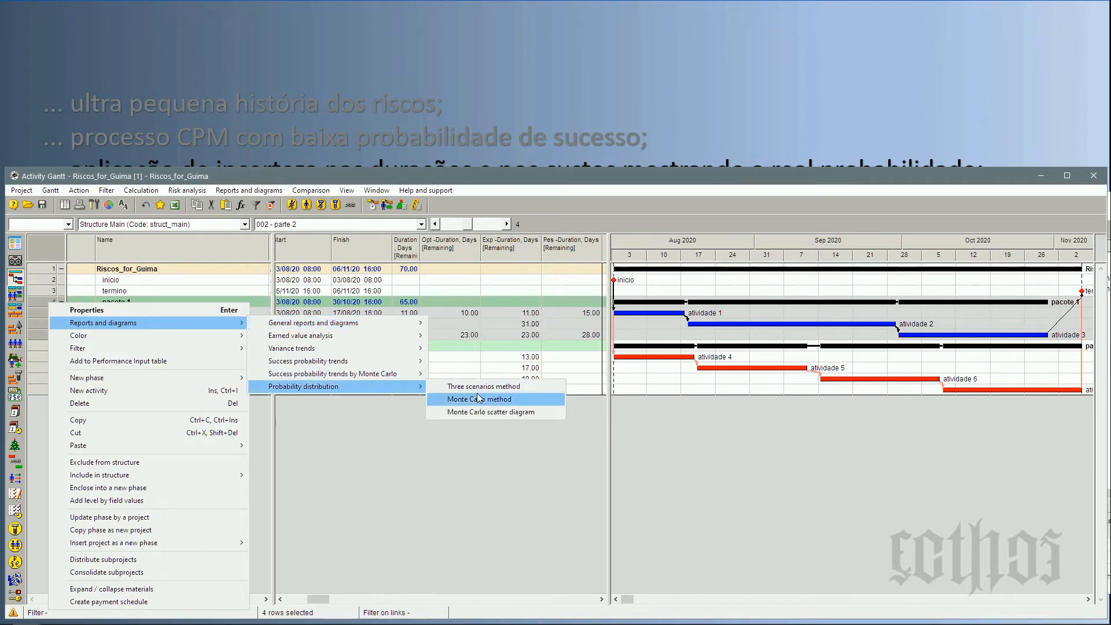
left_click(479, 398)
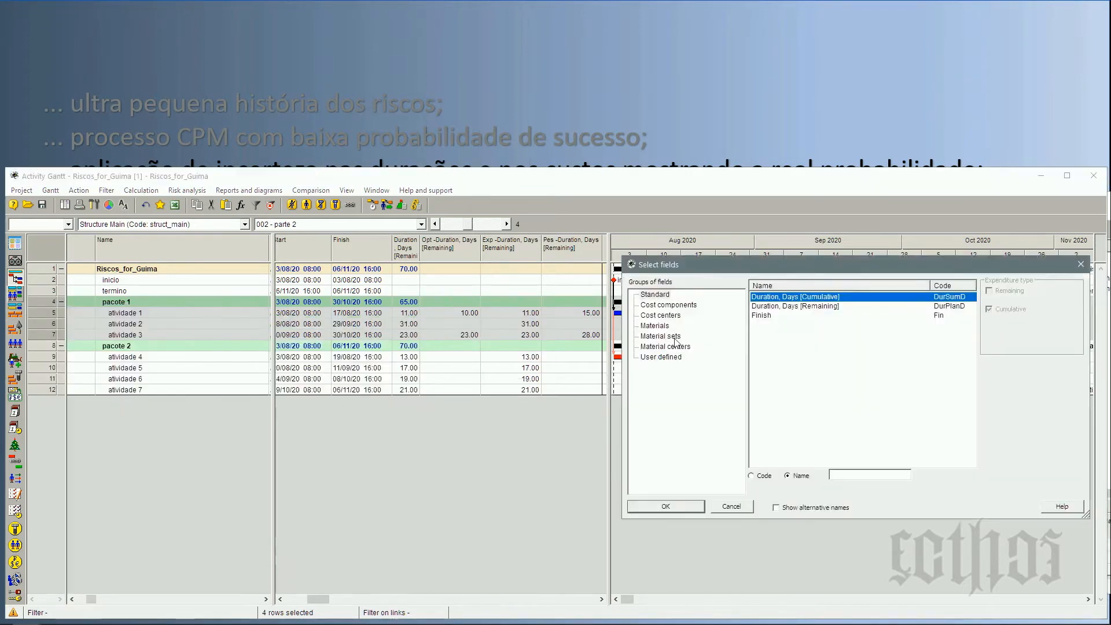
left_click(679, 510)
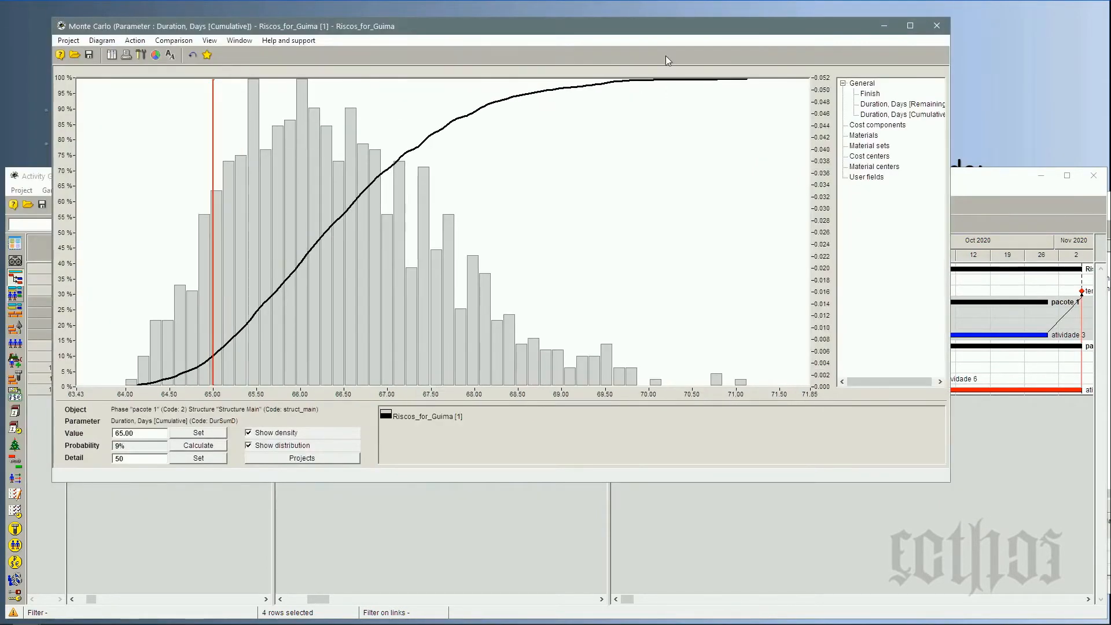
left_click_drag(675, 32, 817, 35)
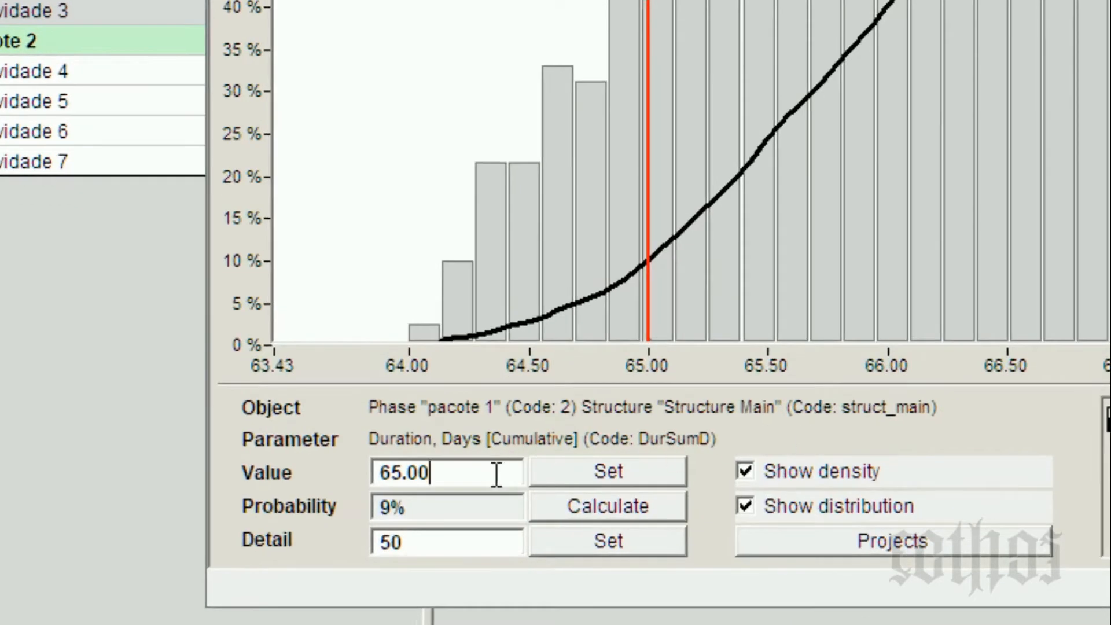
Resize and reposition pacote 1's distribution window to compare its probability of success with the Gantt bars.
left_click(410, 510)
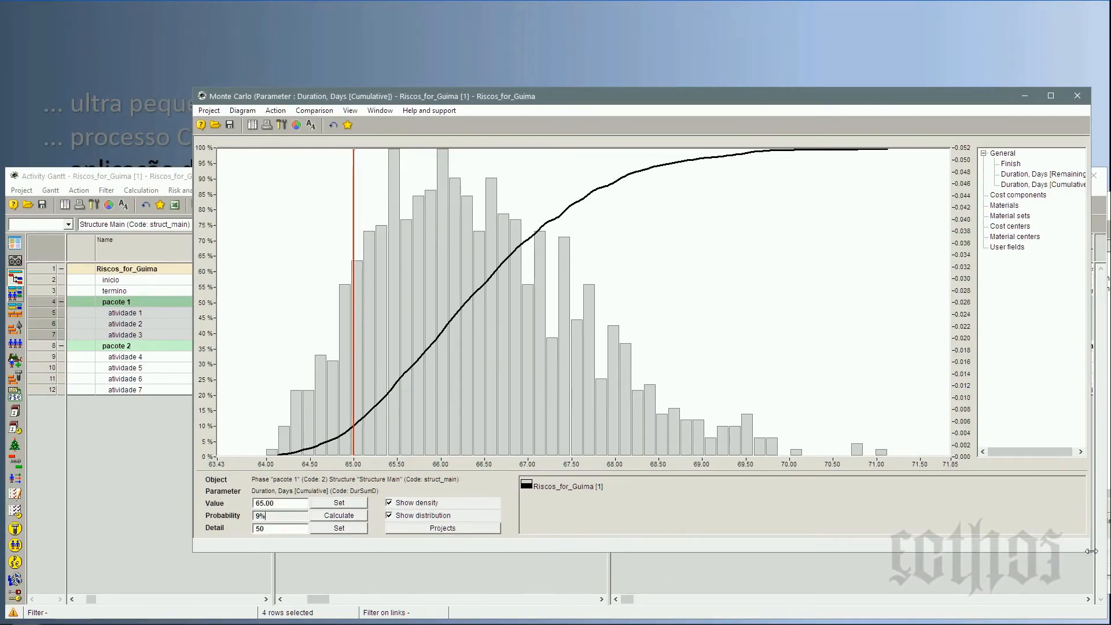
left_click_drag(1092, 549, 654, 543)
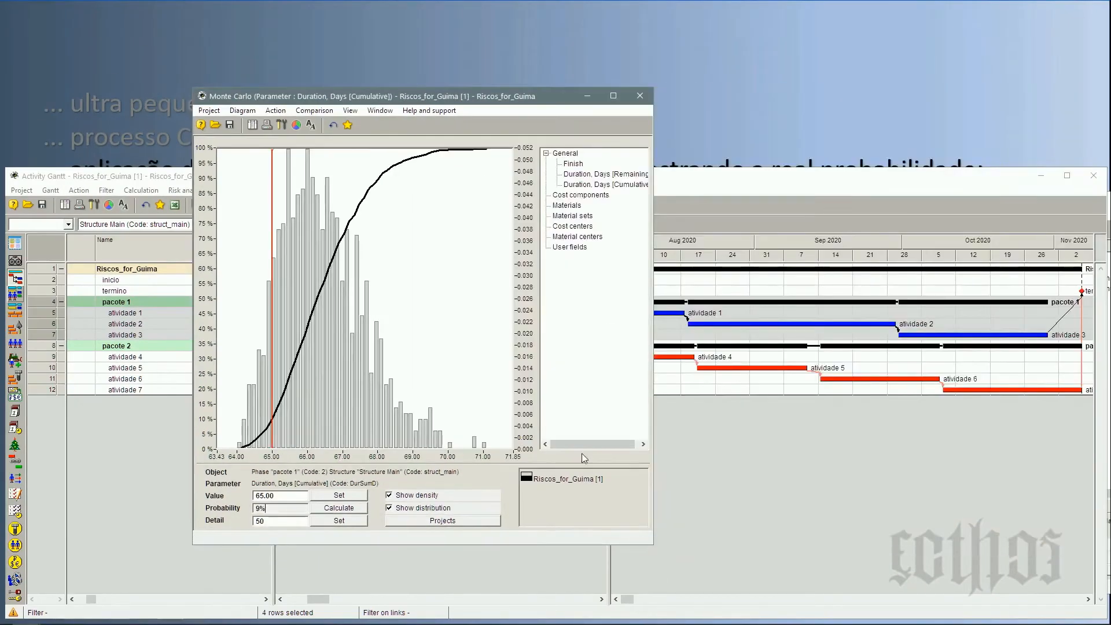
left_click_drag(472, 98, 299, 31)
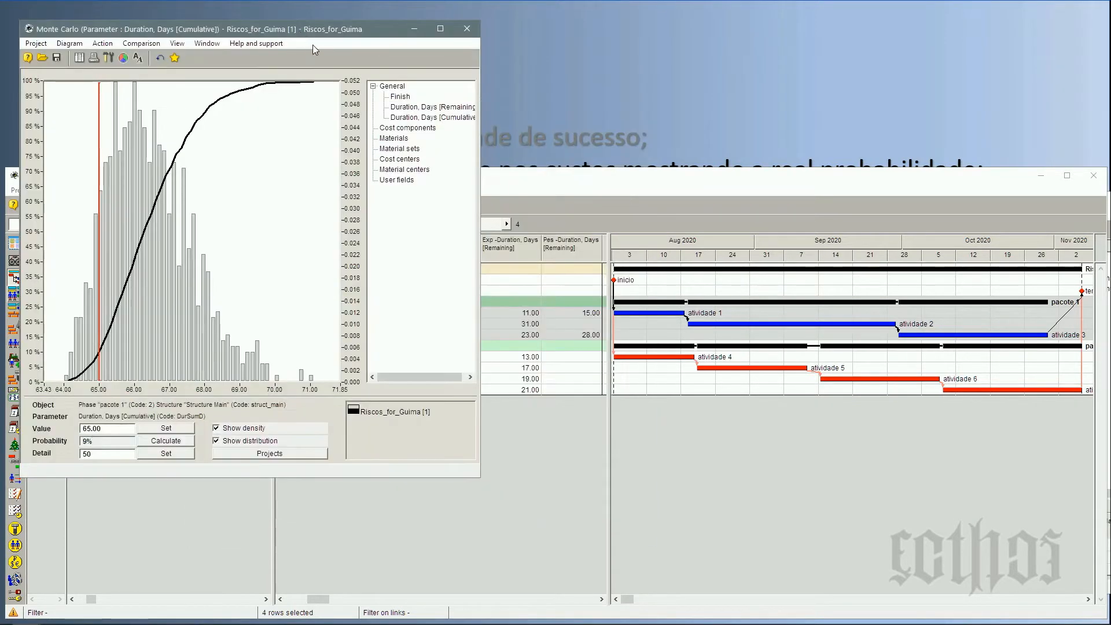
left_click_drag(482, 477, 573, 553)
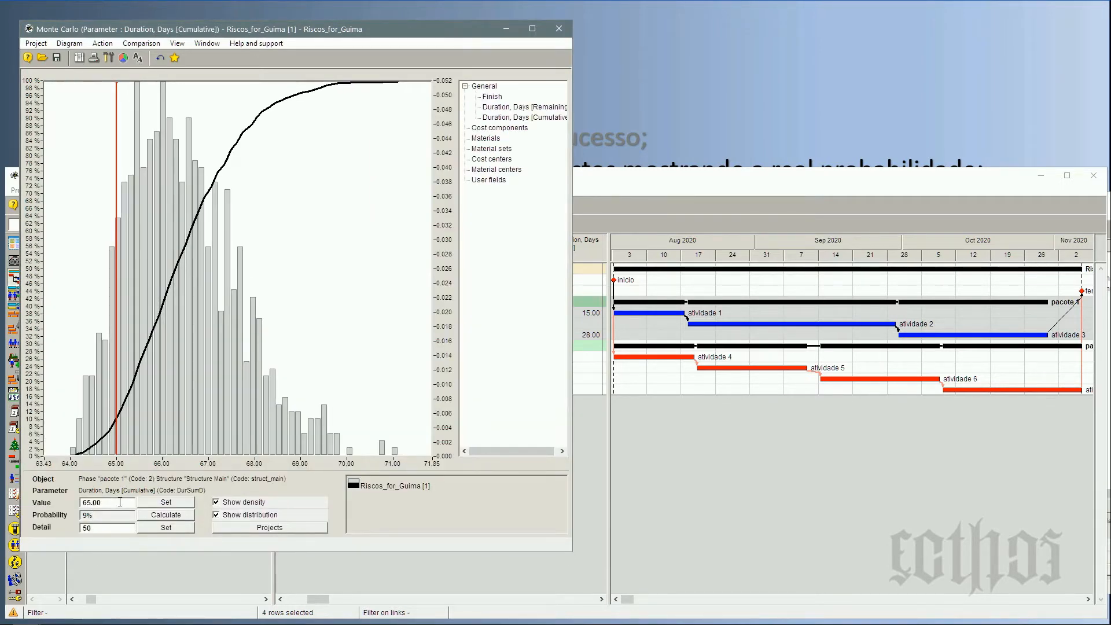
left_click_drag(311, 31, 834, 26)
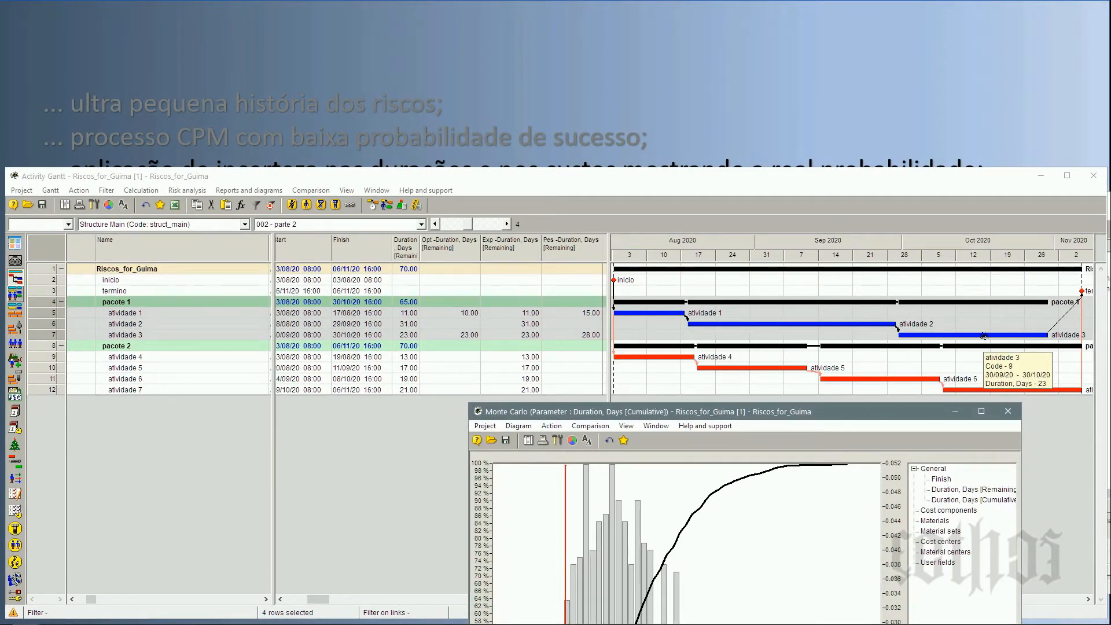
left_click_drag(927, 410, 972, 50)
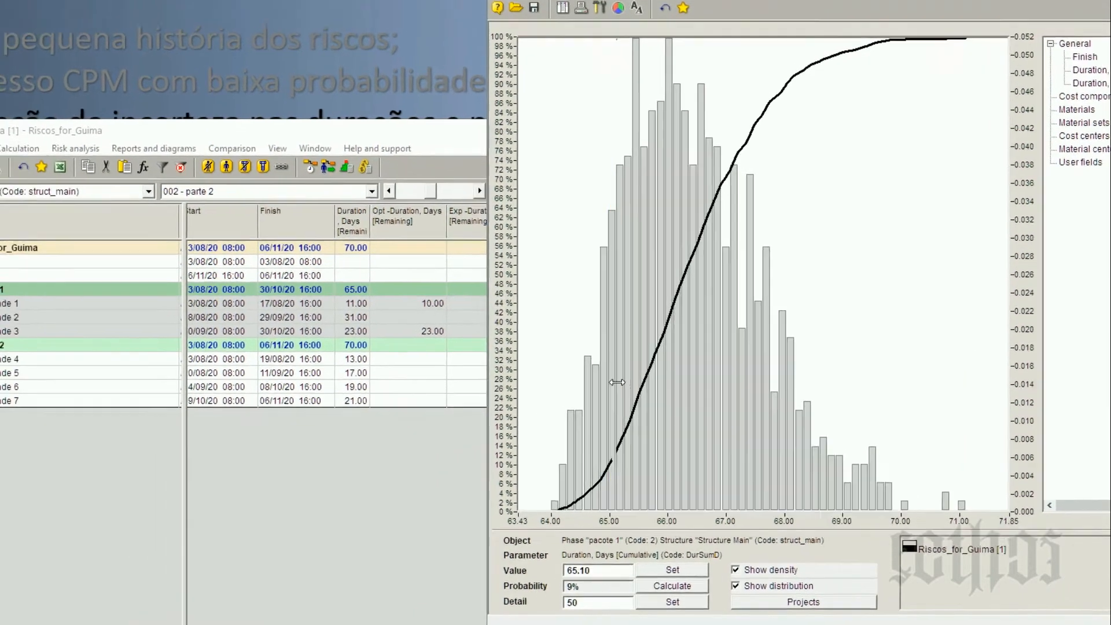
Move the value marker on pacote 1's distribution chart to 68.66 days, at the 95% probability level.
left_click_drag(519, 392, 674, 492)
left_click_drag(837, 477, 863, 487)
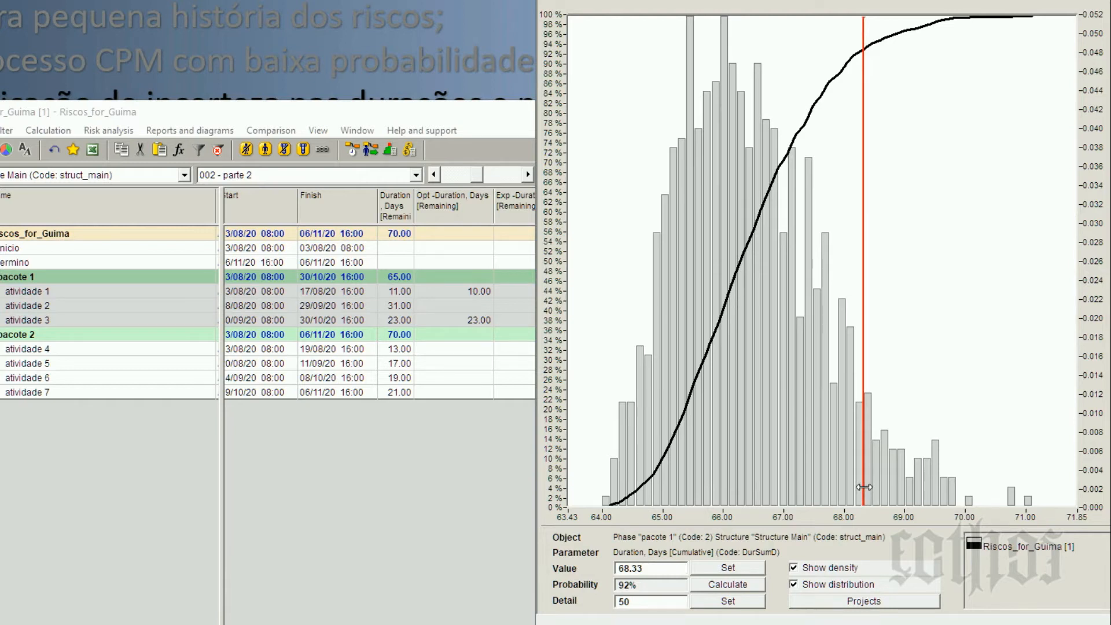
left_click_drag(864, 488, 882, 502)
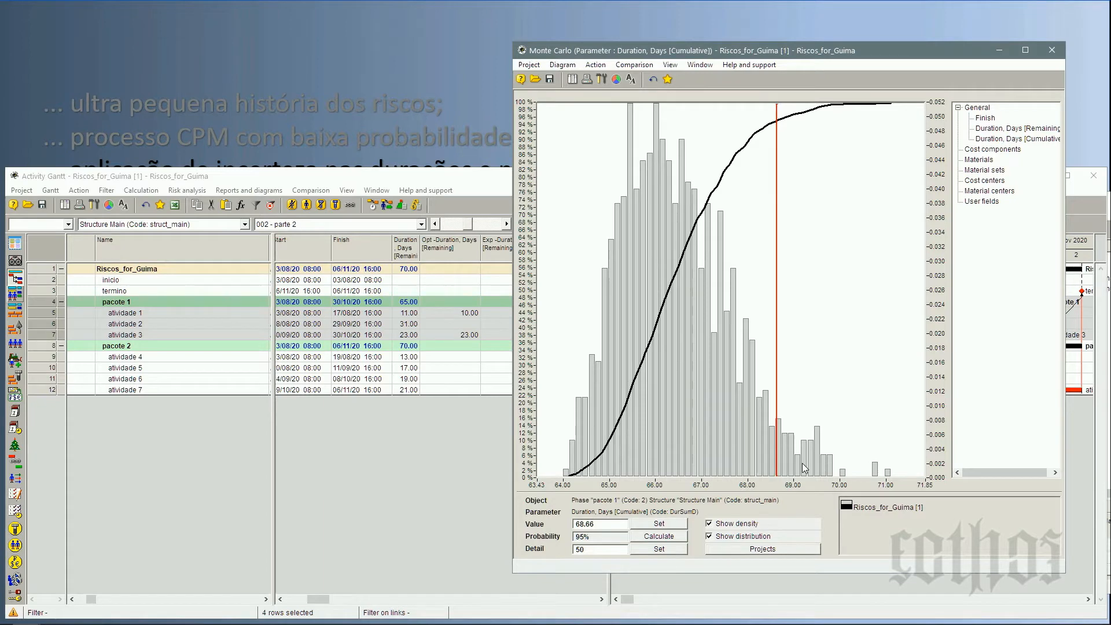
Widen pacote 1's distribution window and set the histogram's detail to 200.
left_click_drag(514, 42, 338, 77)
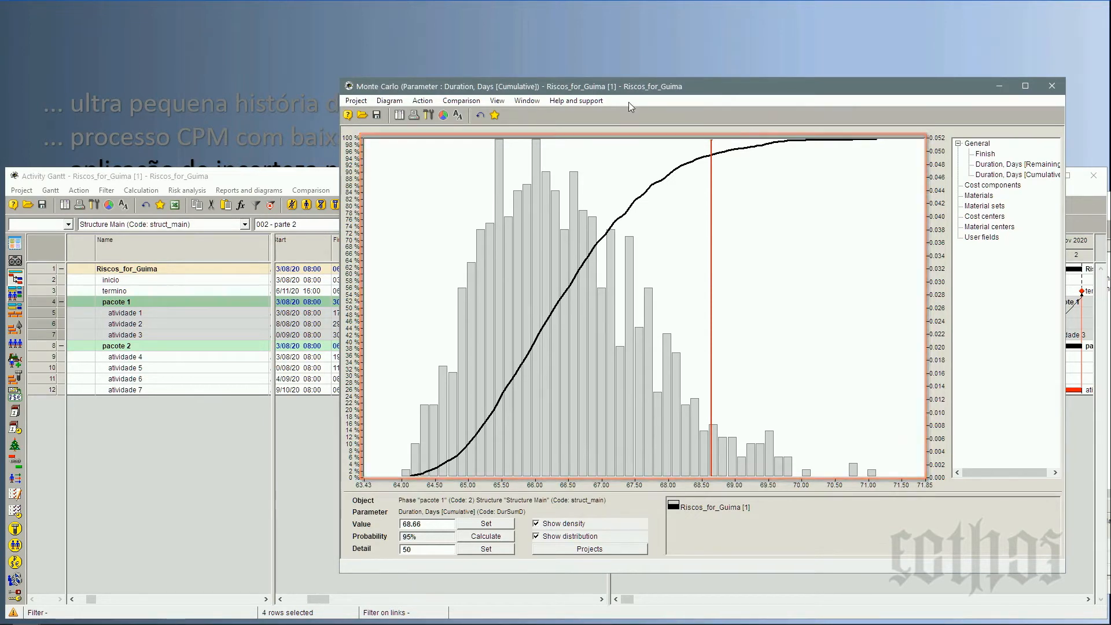
left_click_drag(631, 93, 556, 99)
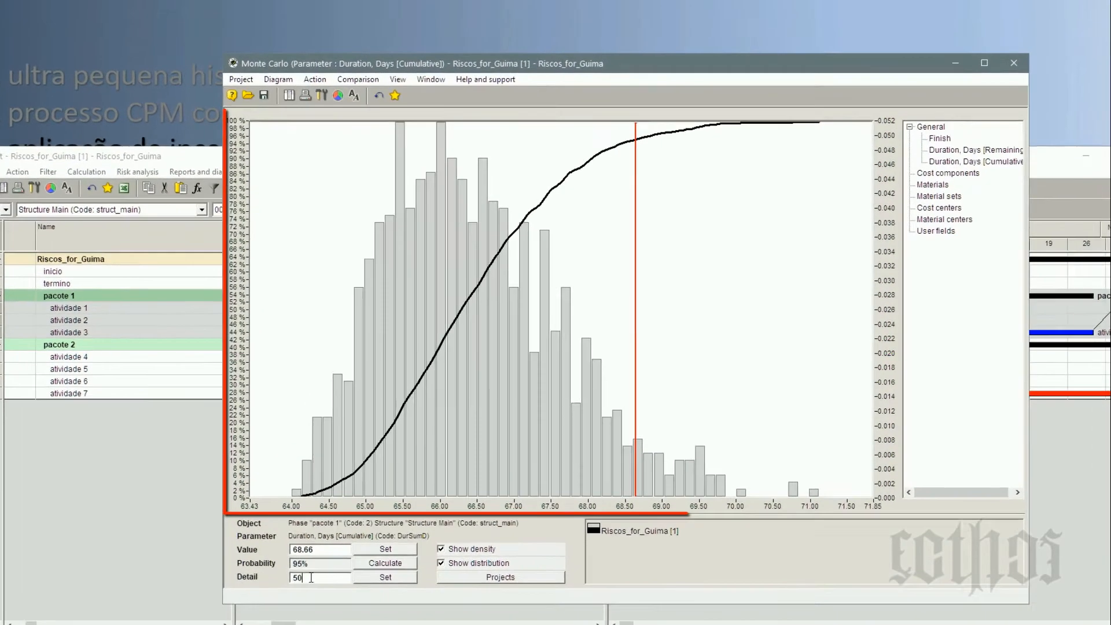
left_click_drag(340, 557, 297, 557)
type("200")
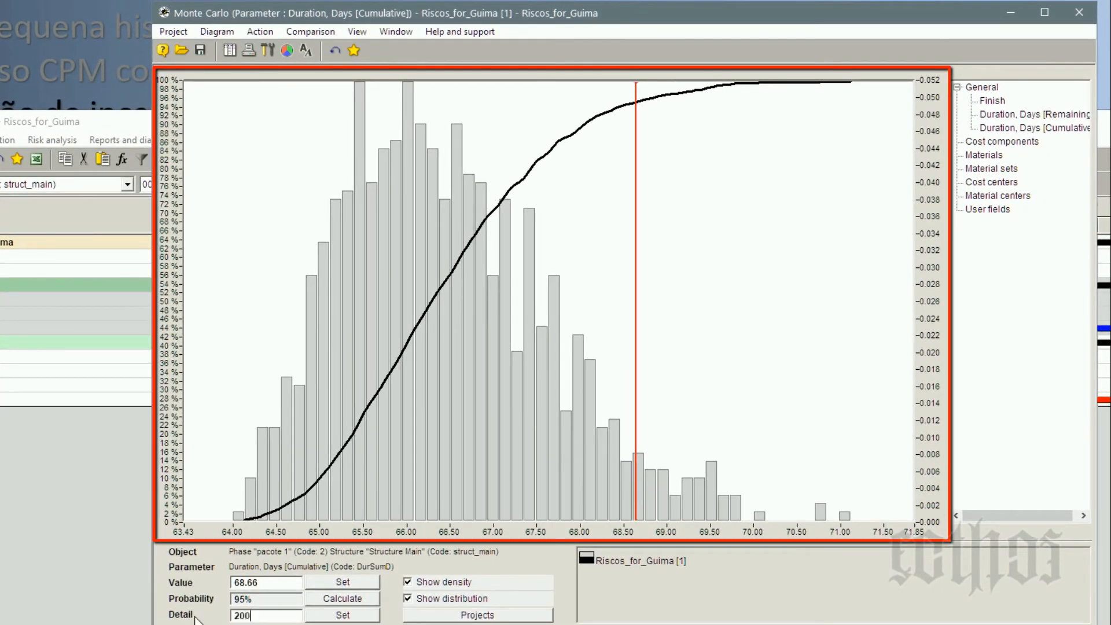
left_click(355, 617)
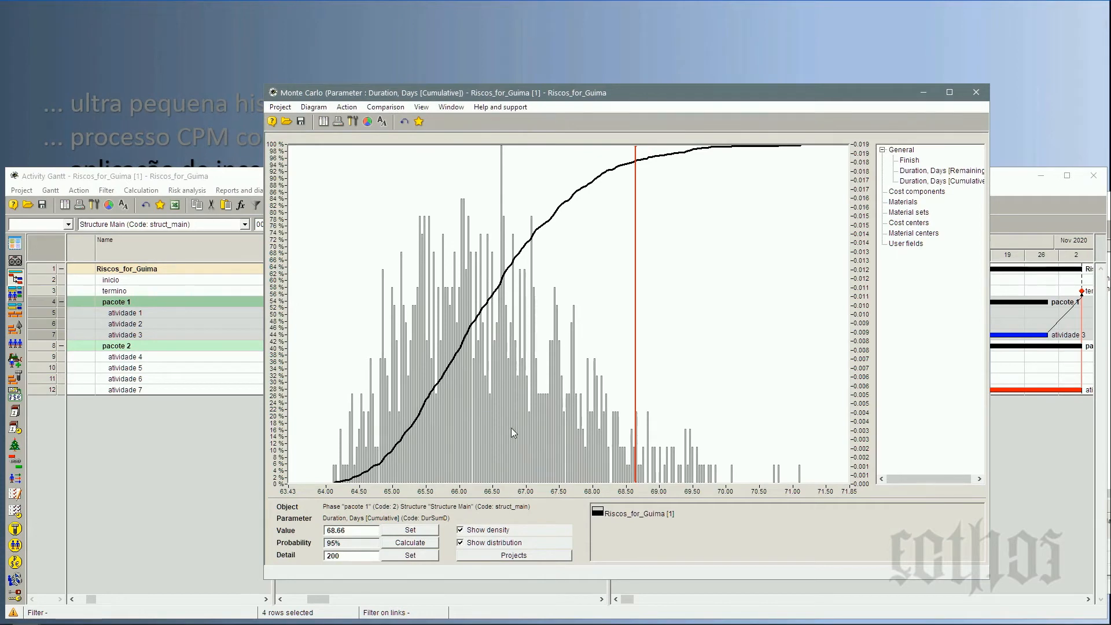
Close pacote 1's distribution window and rerun the Monte Carlo risk analysis with 100000 iterations, closing its log at the end.
left_click(976, 93)
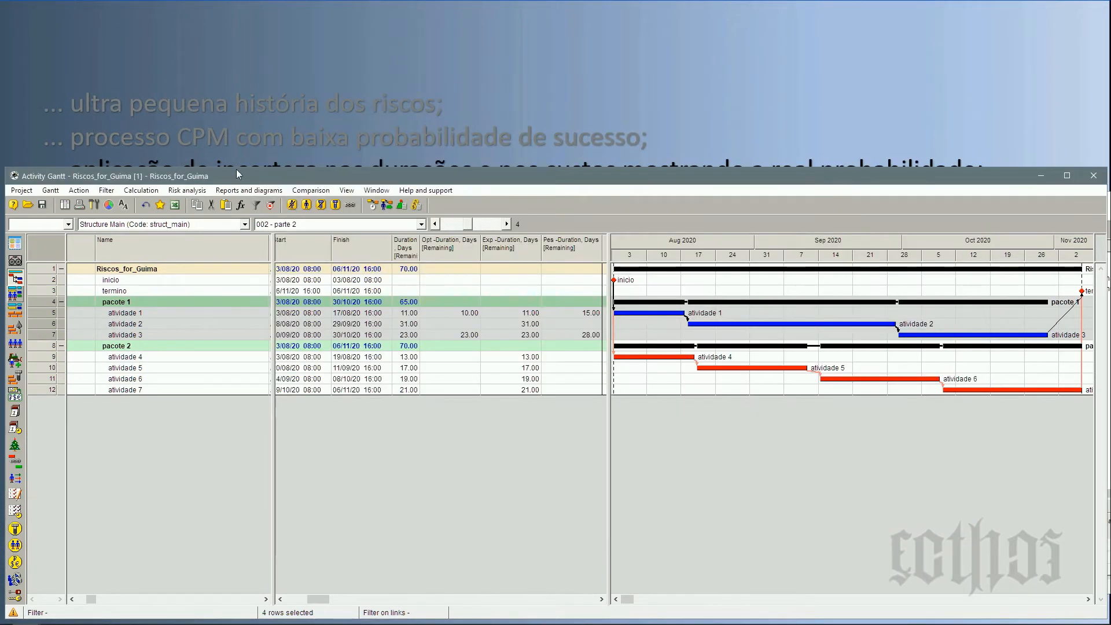
left_click(187, 191)
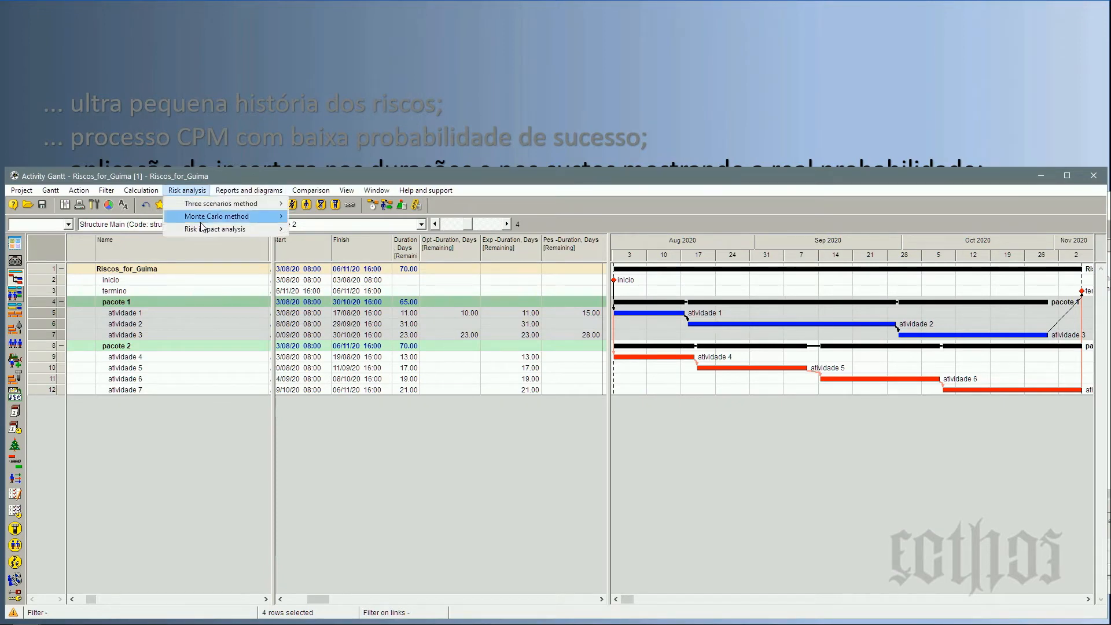
mouse_move(220, 217)
left_click(333, 230)
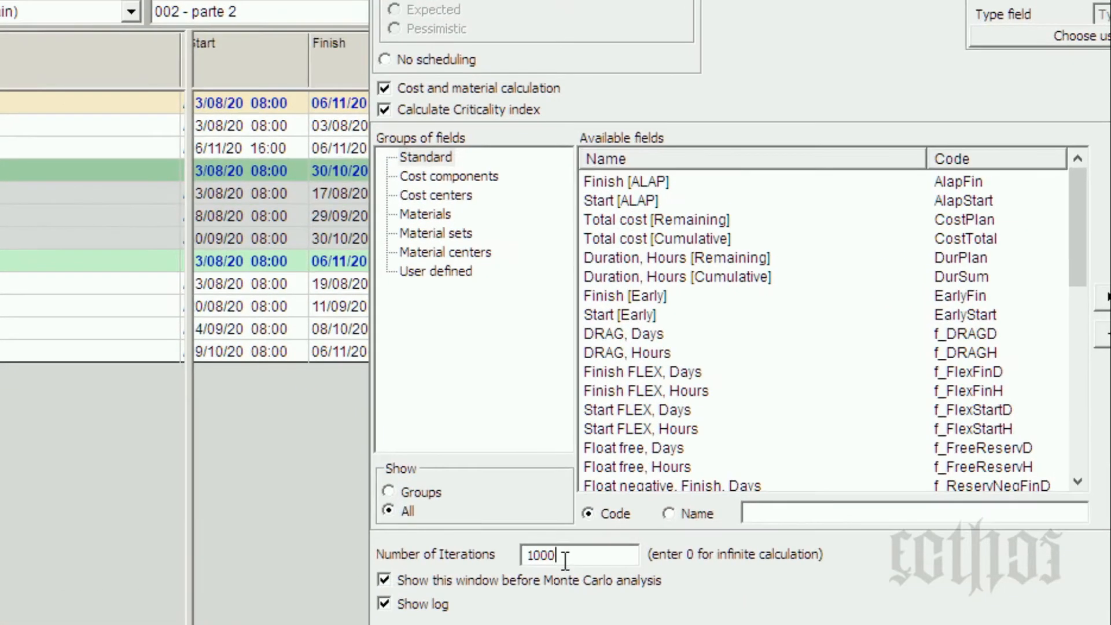
type("00")
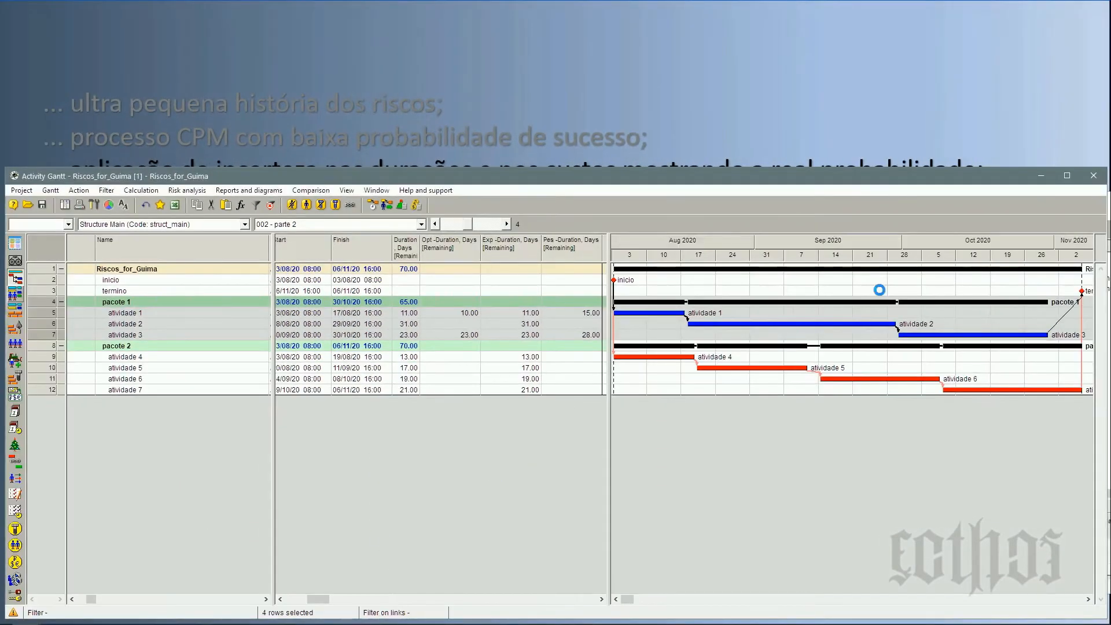
left_click_drag(956, 272, 686, 424)
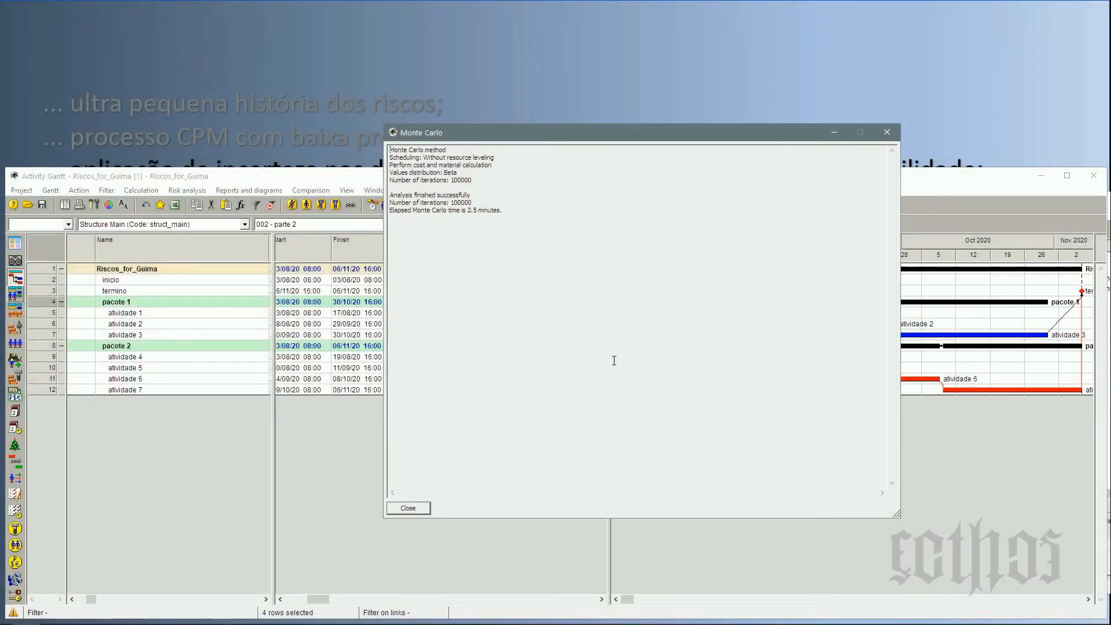
left_click(411, 509)
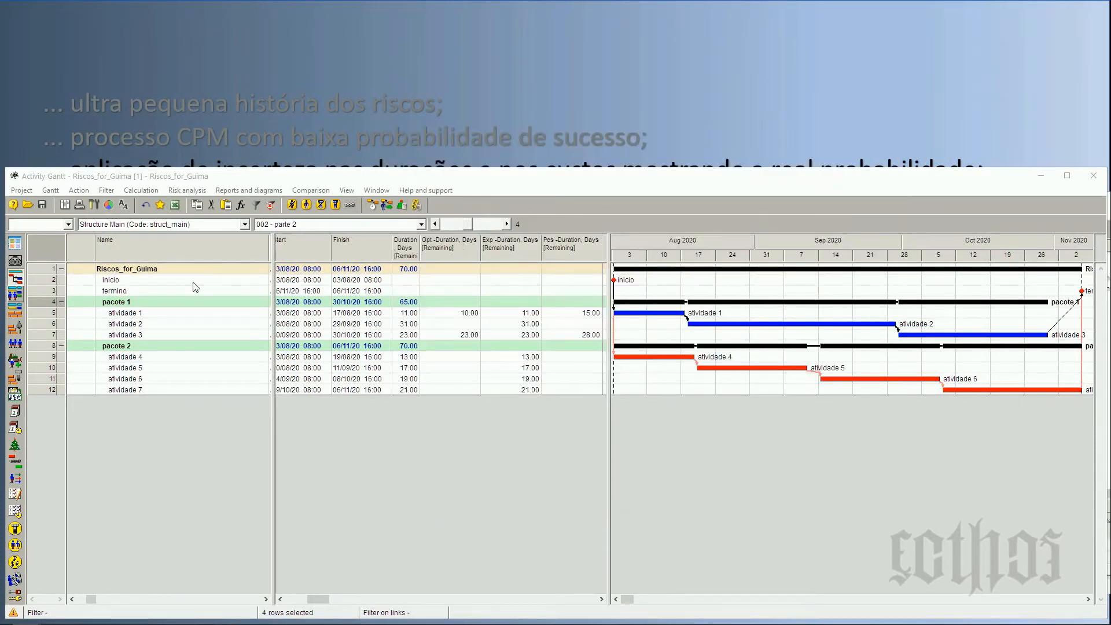
Open the recalculated Monte Carlo probability distribution of Duration, Days [Cumulative] for the pacote 1 phase.
left_click(42, 302)
right_click(42, 302)
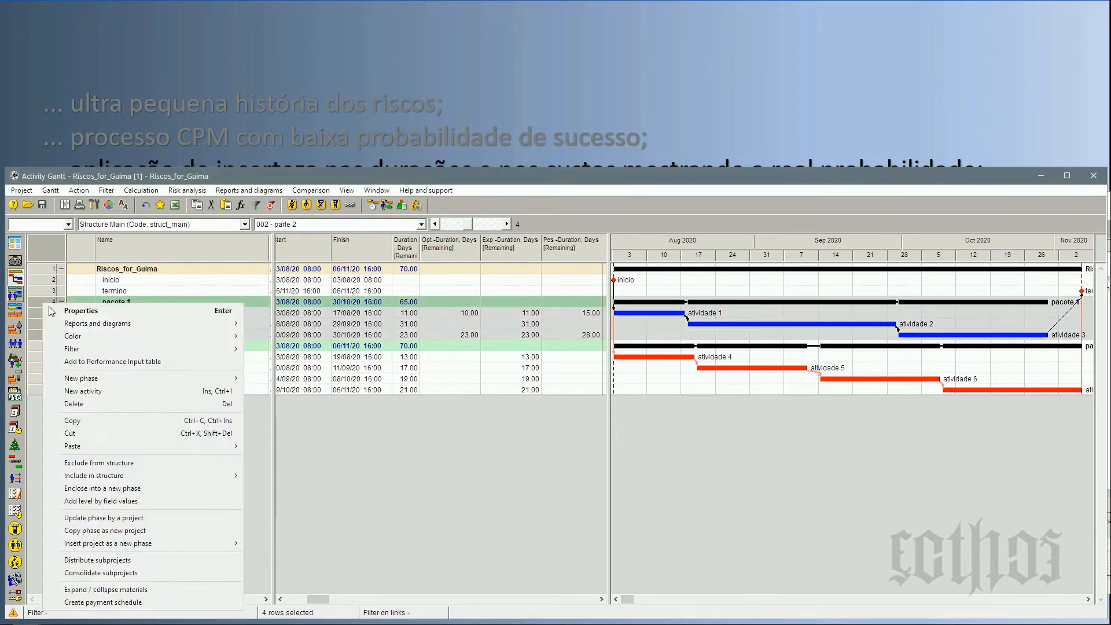
mouse_move(81, 324)
mouse_move(321, 389)
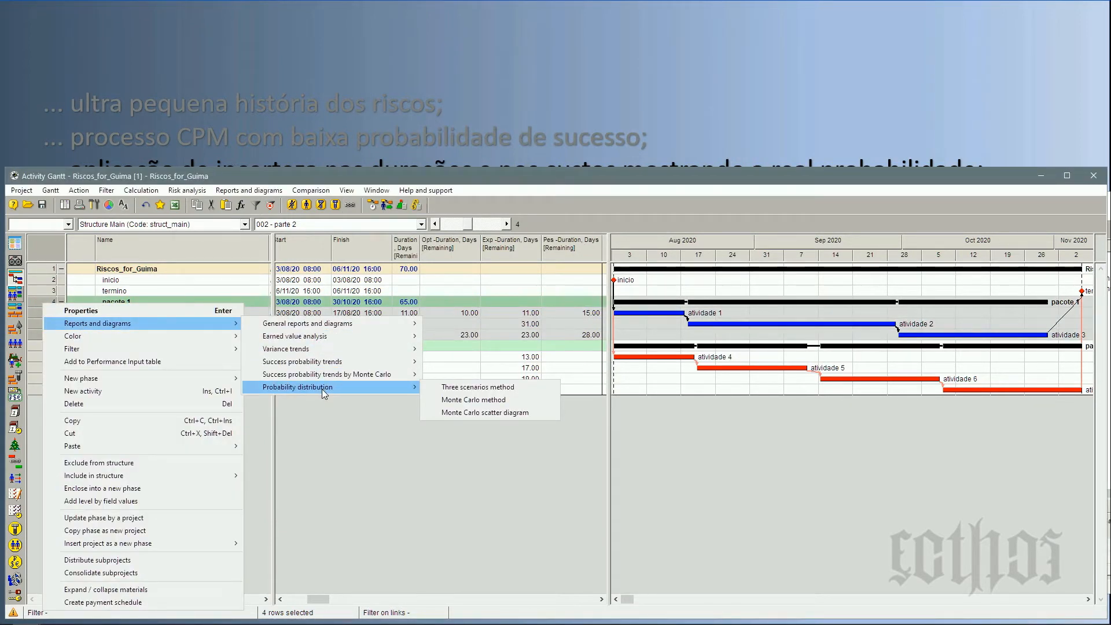
left_click(473, 400)
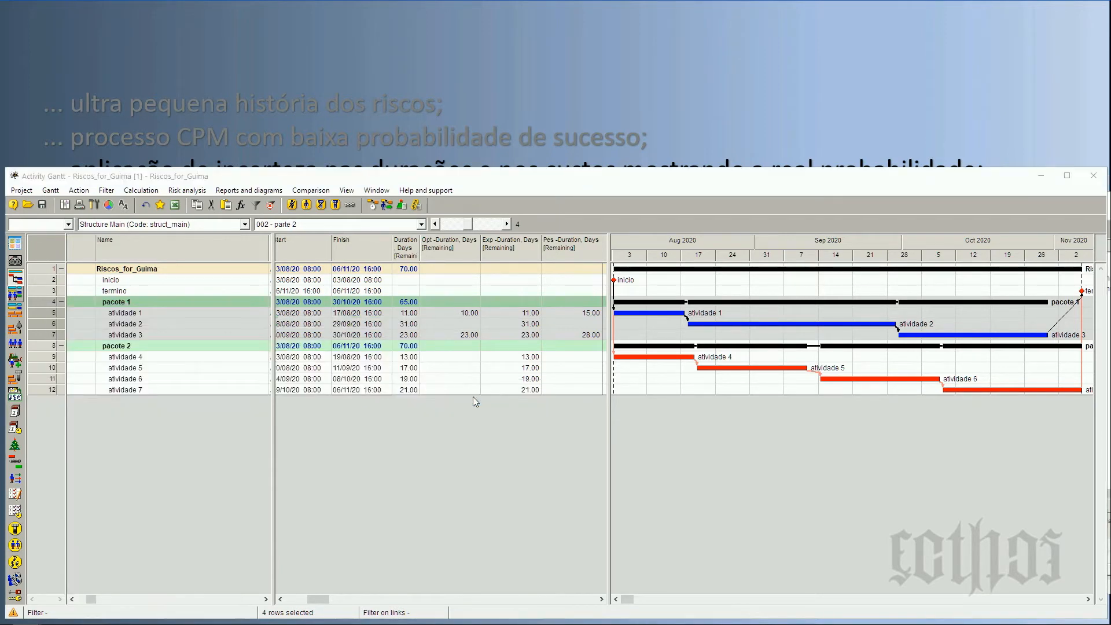
left_click(682, 506)
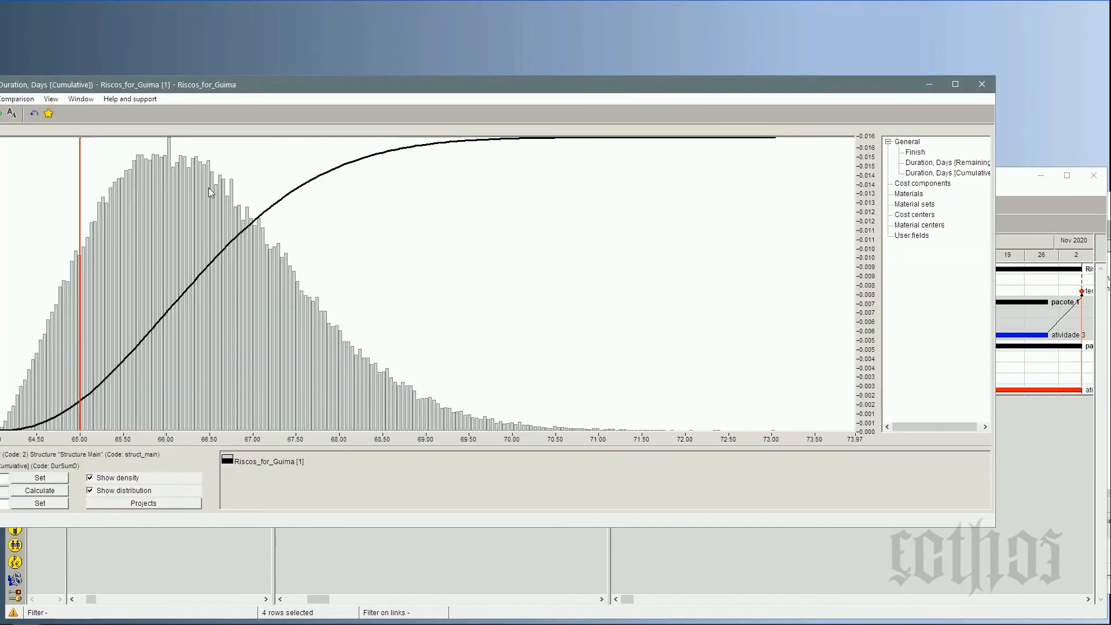
Reposition and enlarge pacote 1's distribution window and set the histogram's detail to 500.
left_click_drag(0, 75, 58, 55)
left_click_drag(995, 528, 1041, 578)
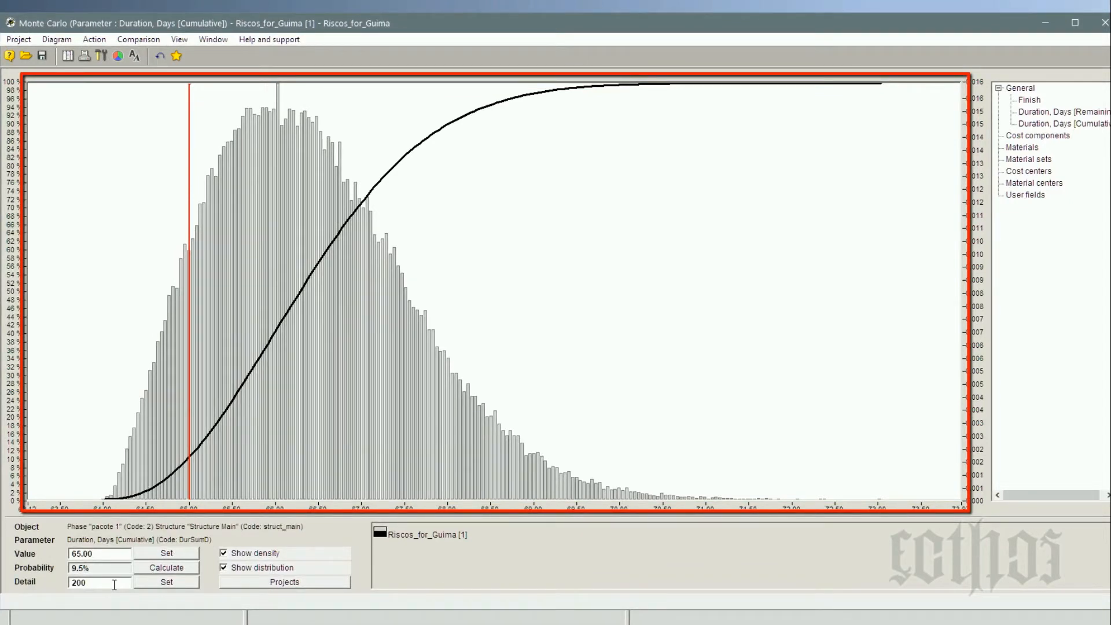
left_click_drag(114, 584, 48, 584)
type("500")
left_click(167, 583)
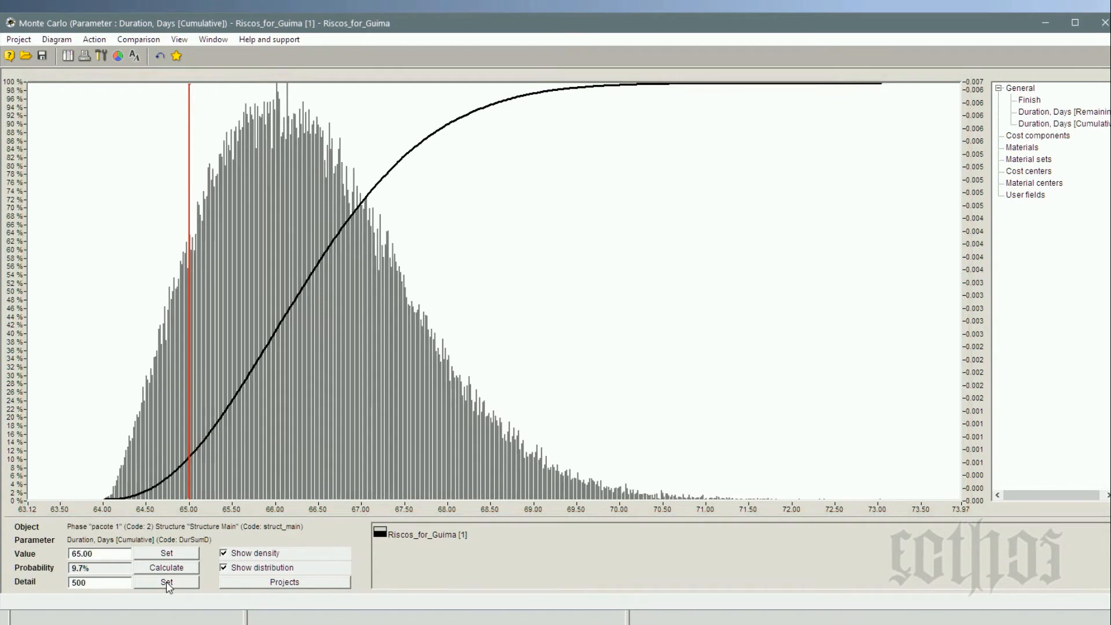
Try a detail of 1000 on pacote 1's histogram, restore it to 500 and close the distribution window.
left_click_drag(125, 585, 67, 584)
type("1000")
left_click(167, 583)
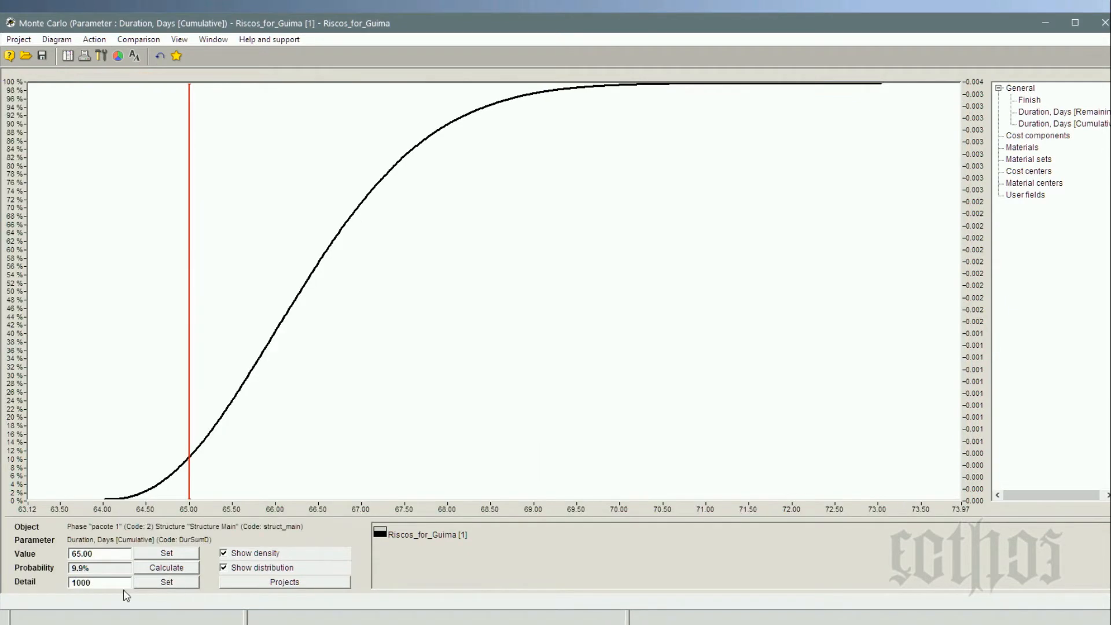
left_click_drag(116, 583, 62, 585)
type("500")
left_click(166, 582)
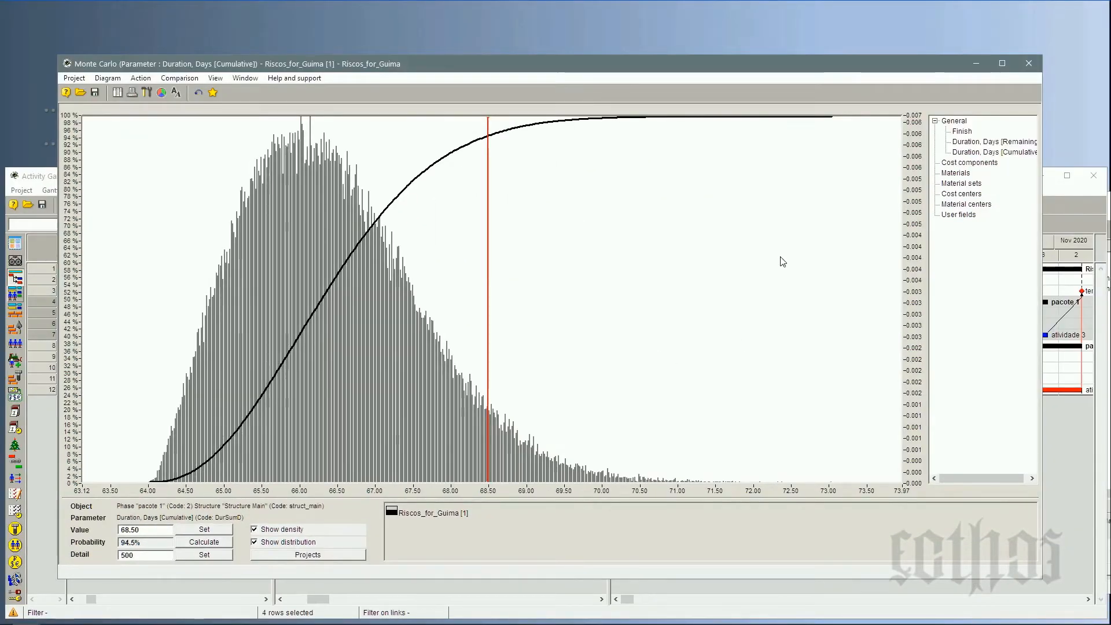
left_click(1029, 64)
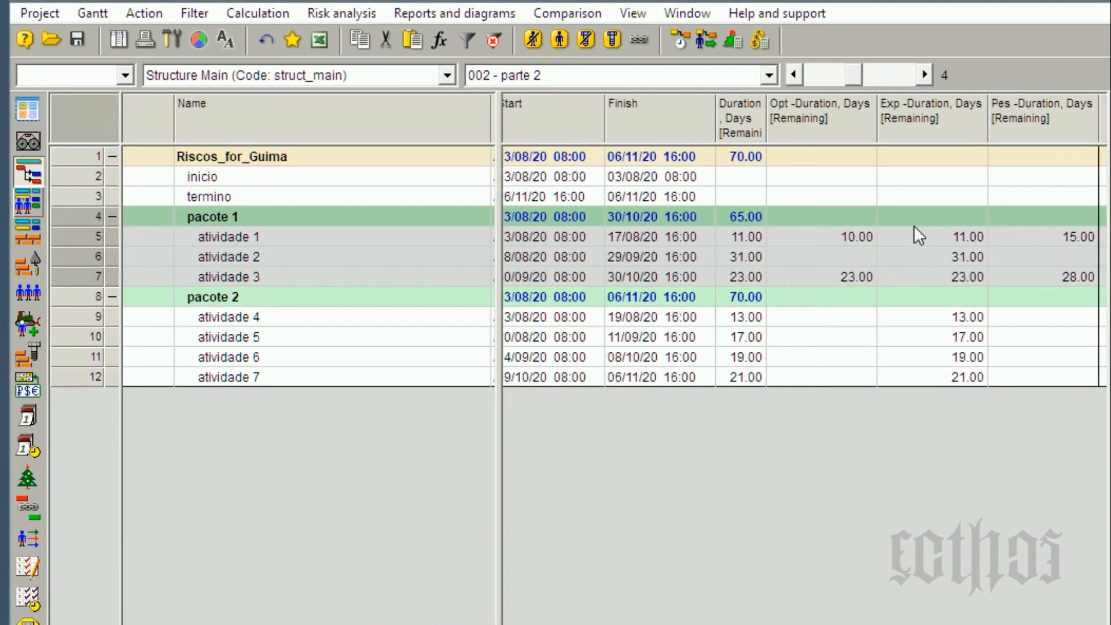
Examine the project and pacote 1 durations and the optimistic and pessimistic durations of atividade 1 and atividade 3.
left_click(741, 220)
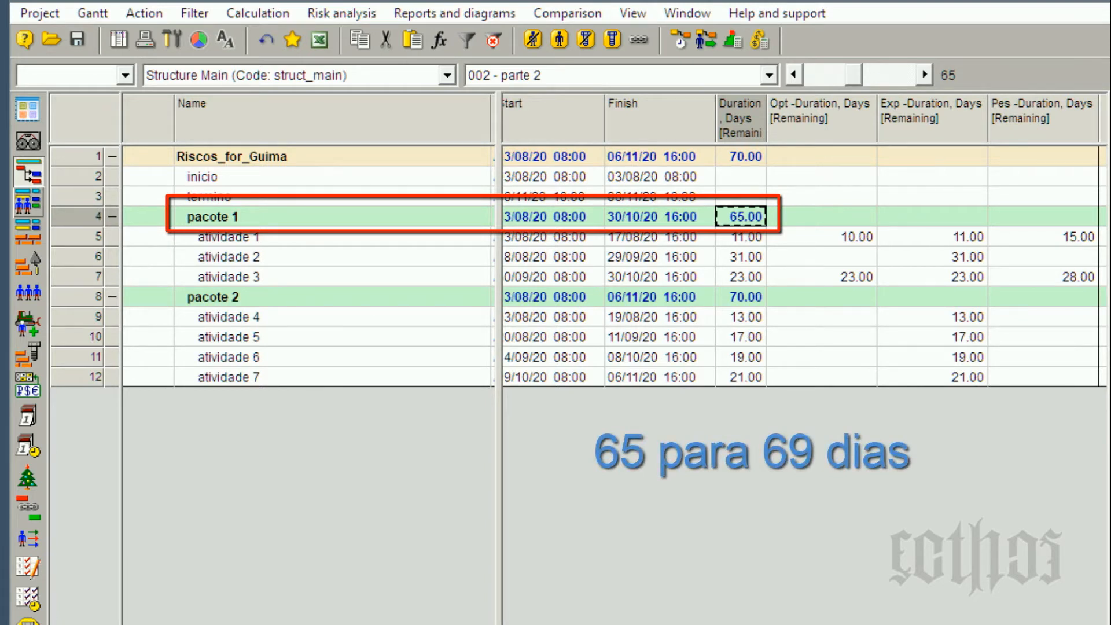
left_click(732, 164)
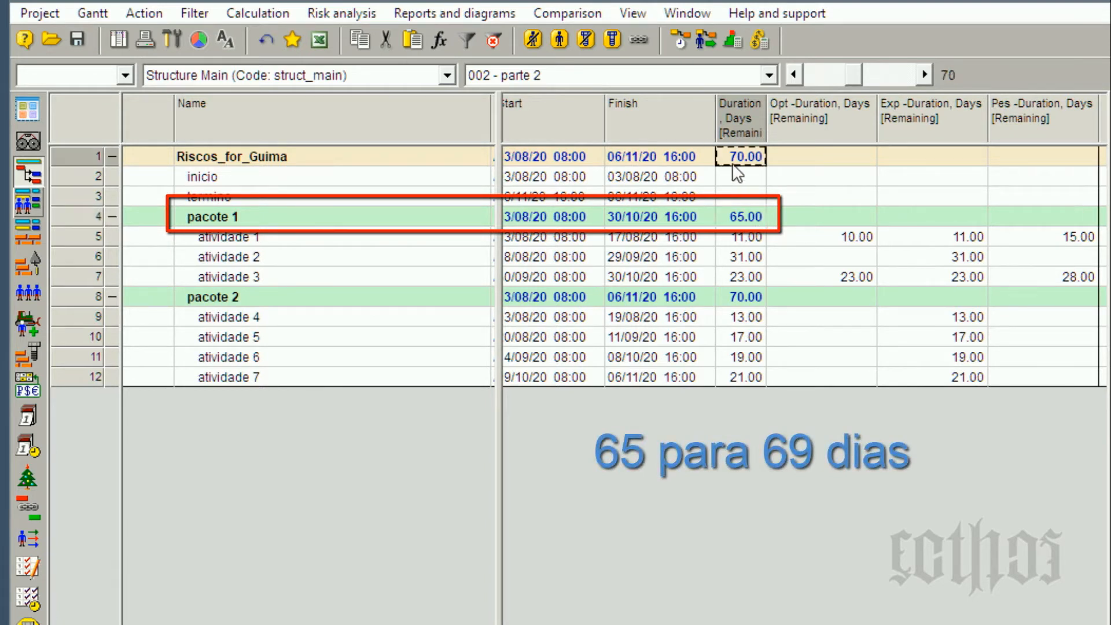
left_click(831, 238)
left_click(1087, 240)
left_click(1079, 280)
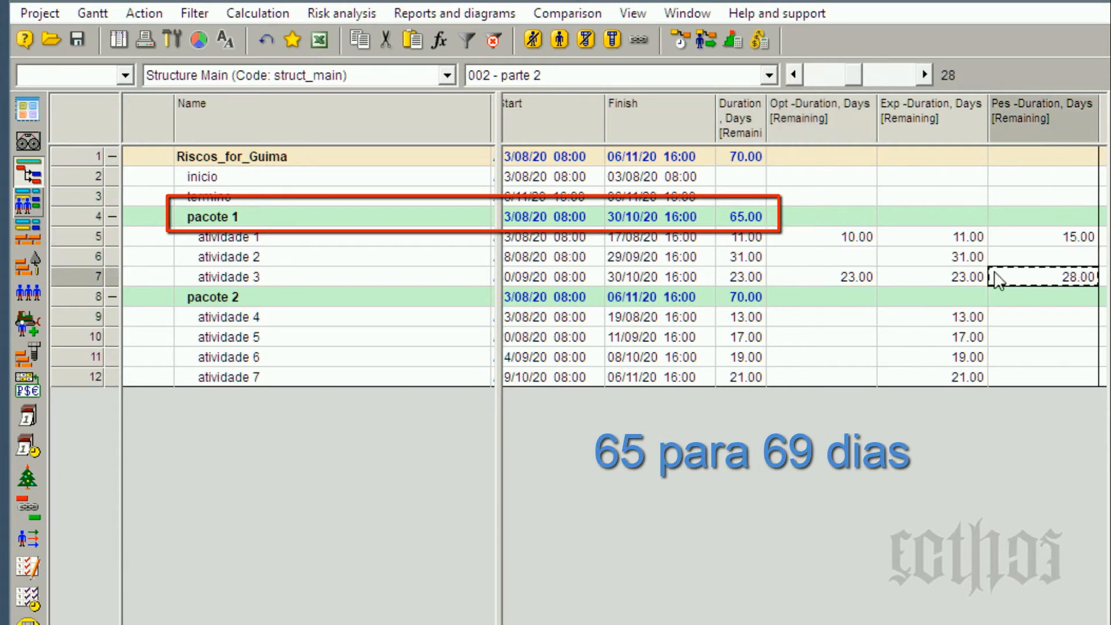
left_click(807, 281)
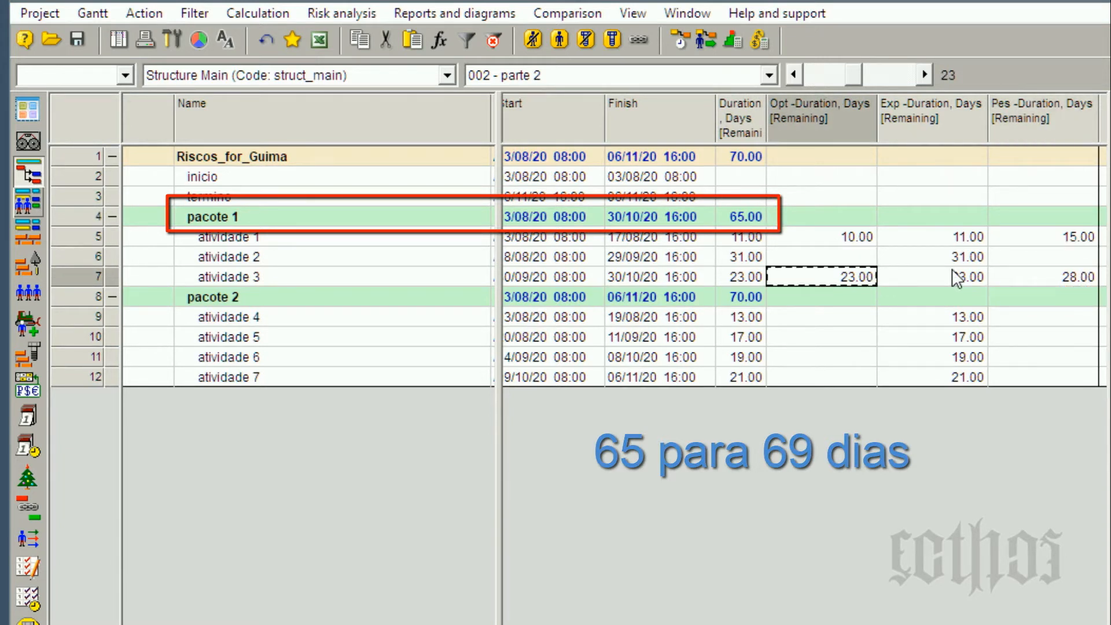
Set atividade 6's optimistic remaining duration to 19 days and its pessimistic remaining duration to 25 days.
left_click(1039, 360)
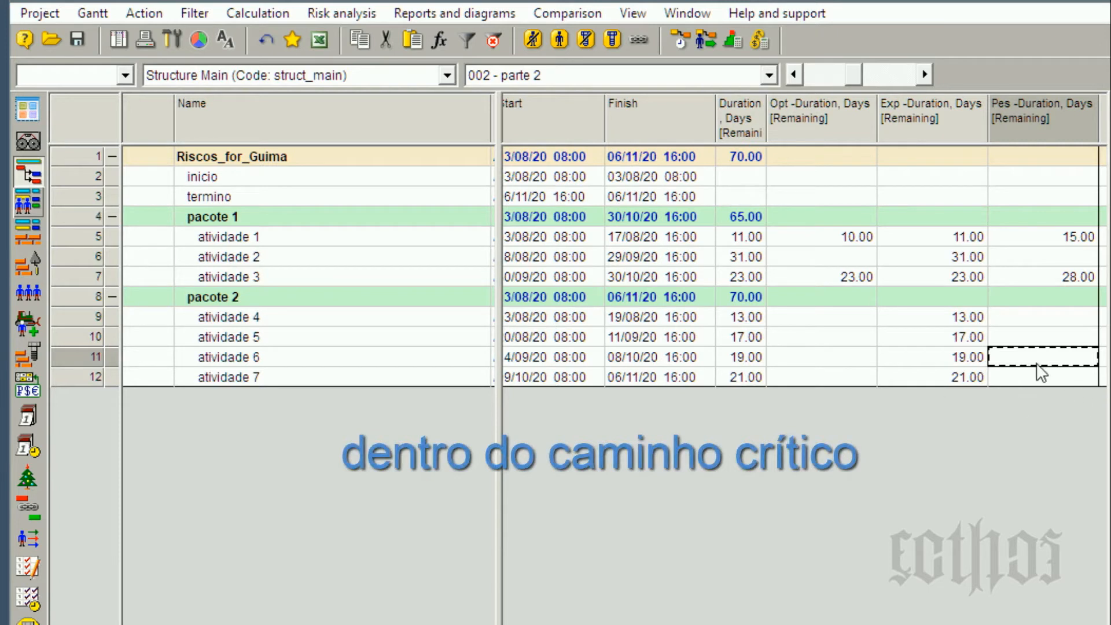
type("23")
left_click(821, 363)
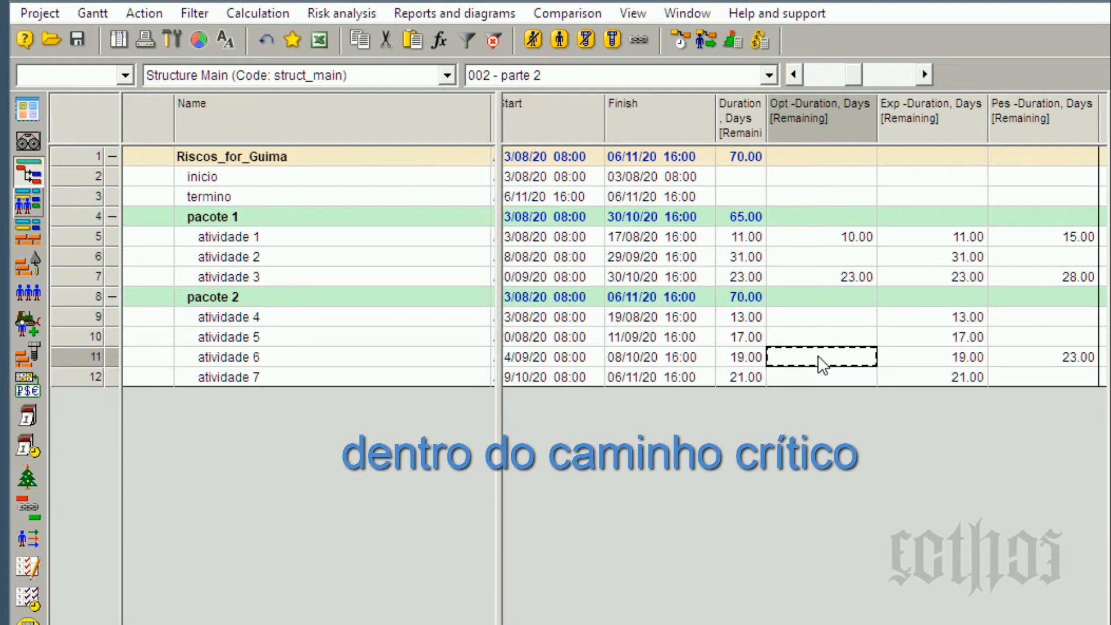
type("19")
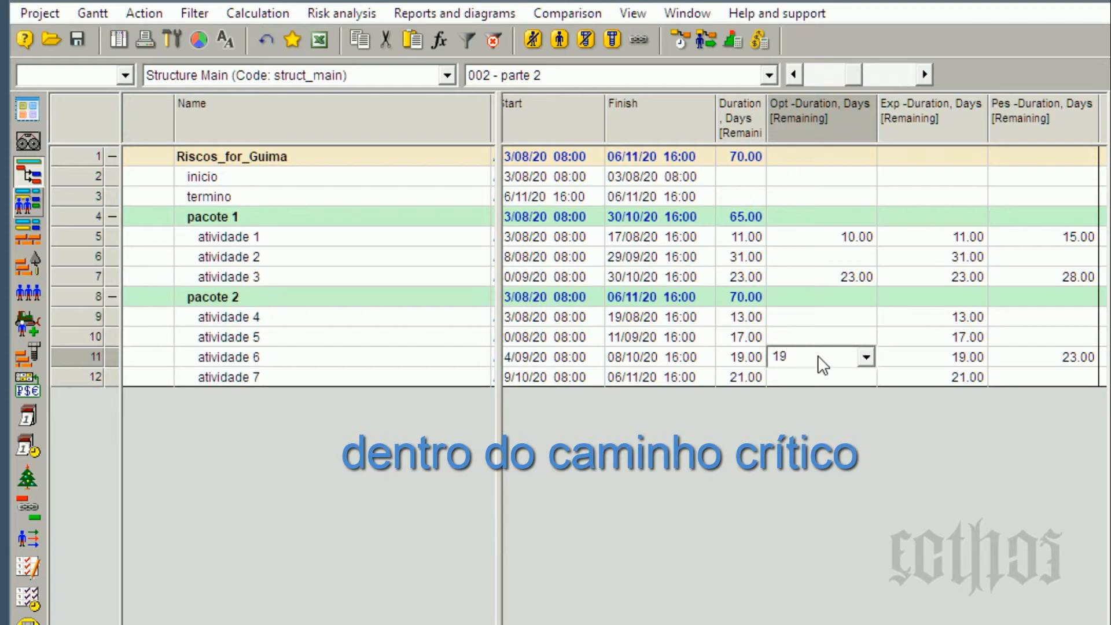
left_click(1036, 366)
type("25")
key("Return")
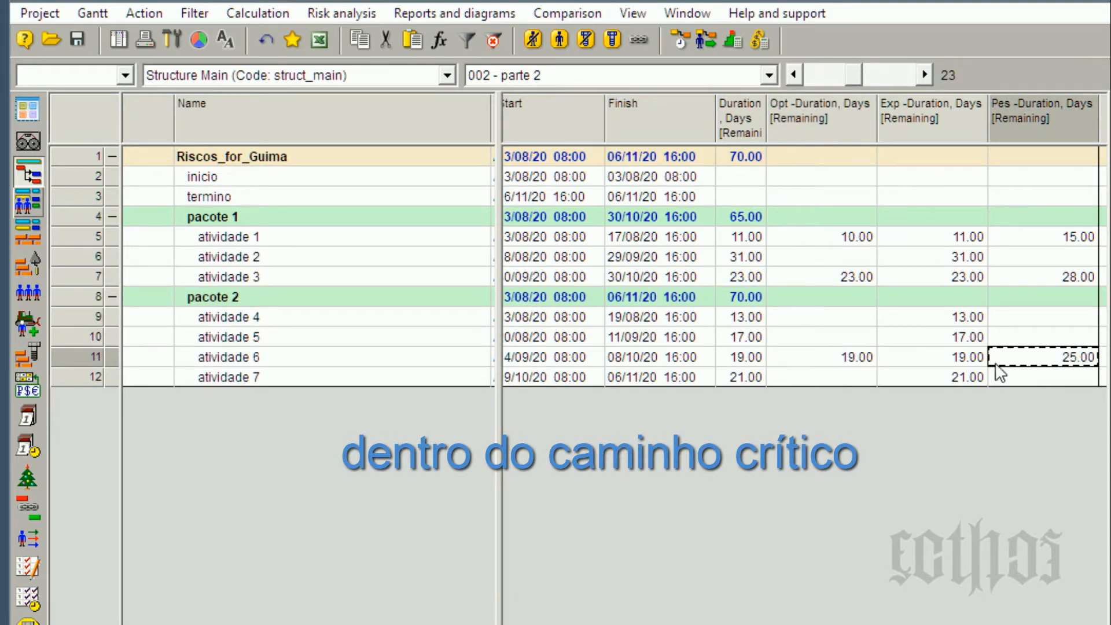
Run the Monte Carlo risk analysis with 1000 iterations and Finish removed from the selected fields, and close its log.
left_click(74, 358)
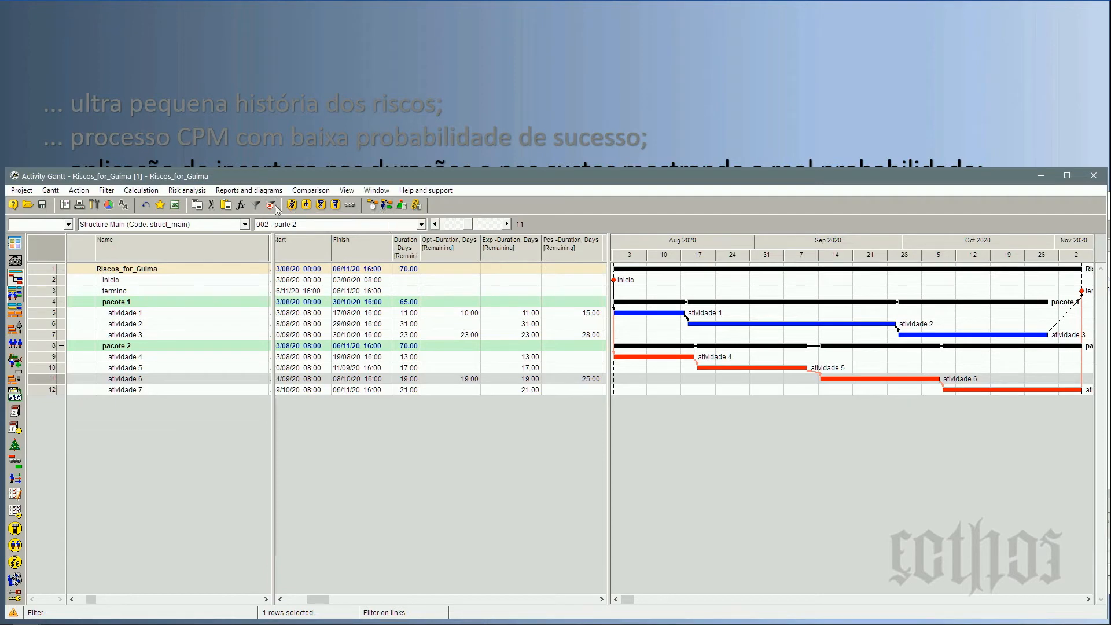
left_click(199, 193)
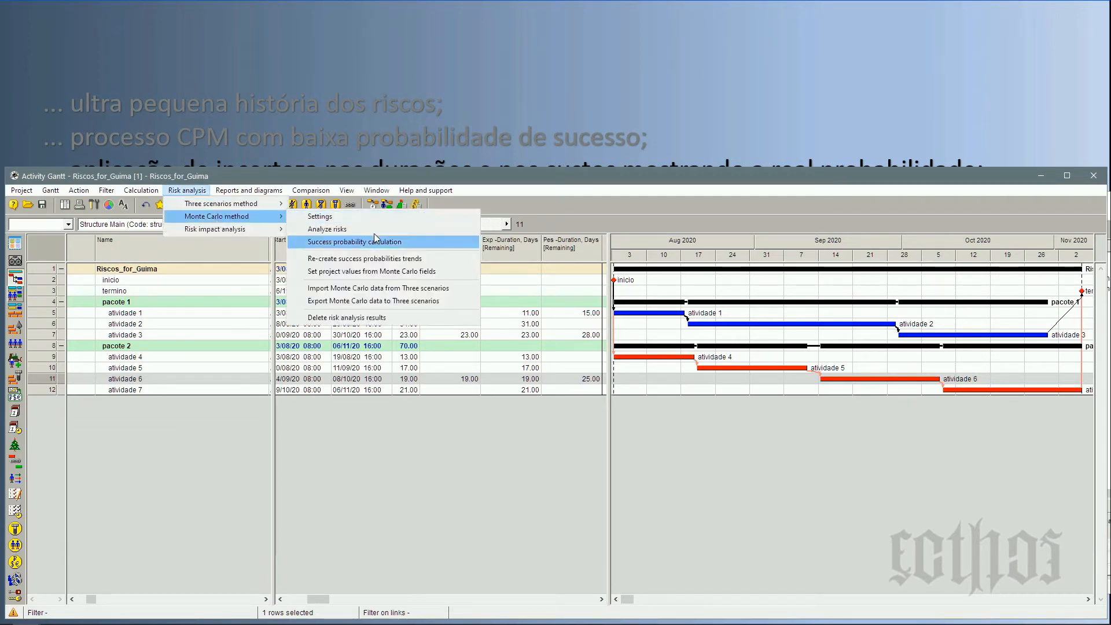
left_click(370, 229)
left_click_drag(477, 491, 403, 491)
type("1000")
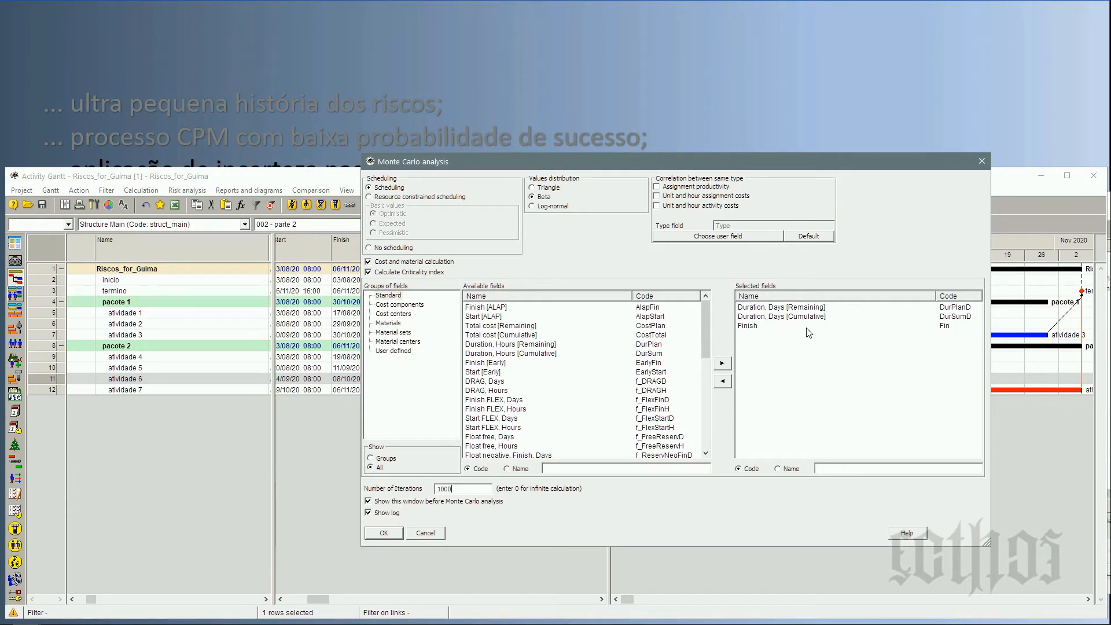
left_click(748, 327)
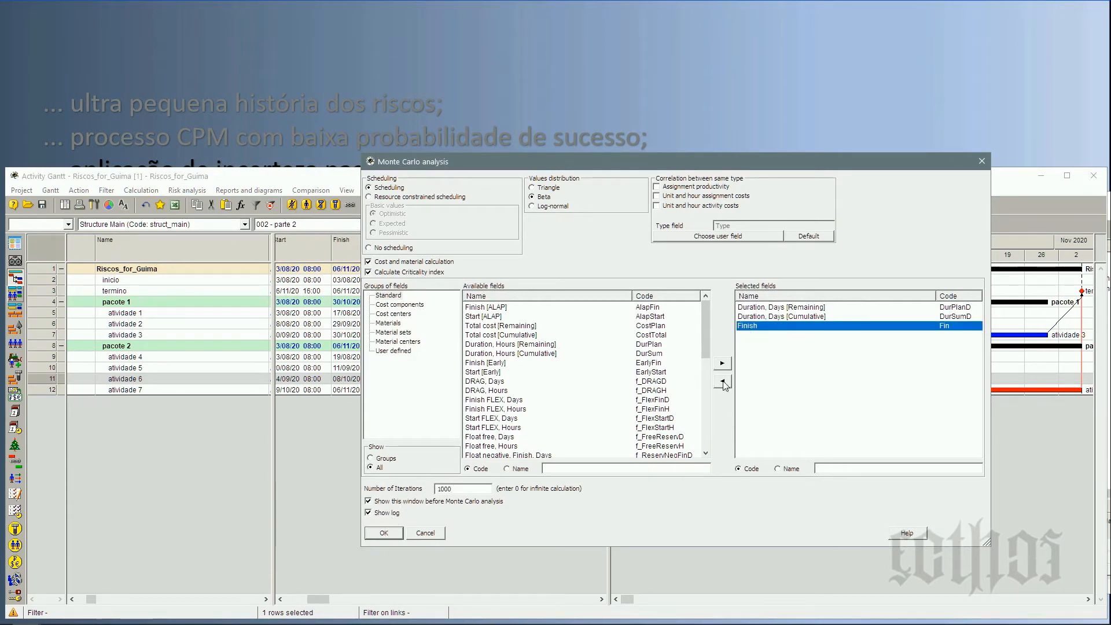
left_click(723, 382)
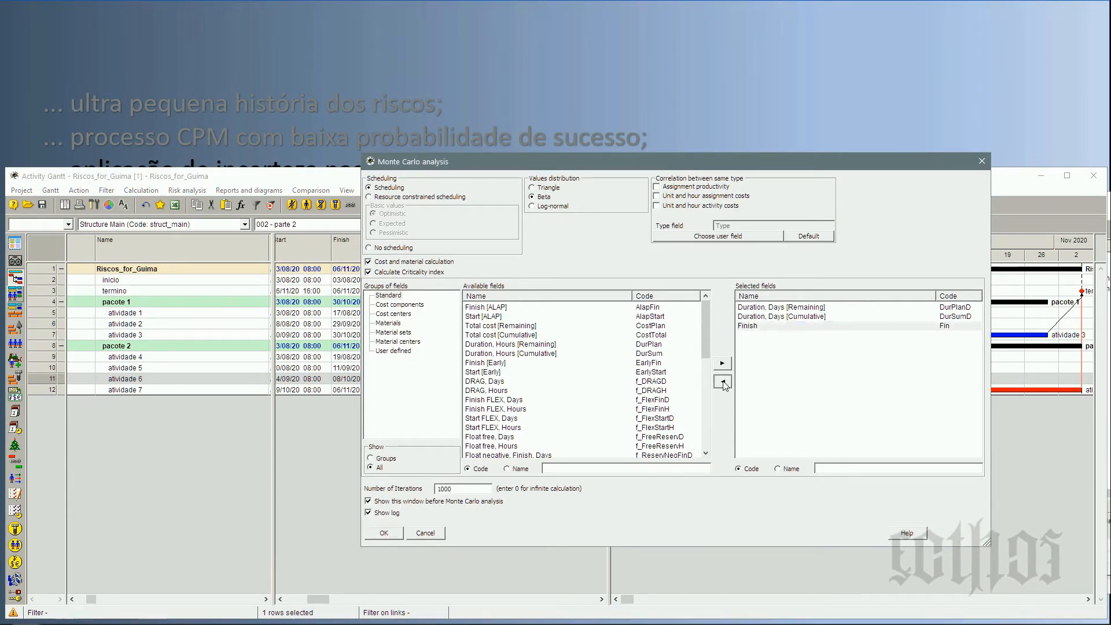
left_click(384, 533)
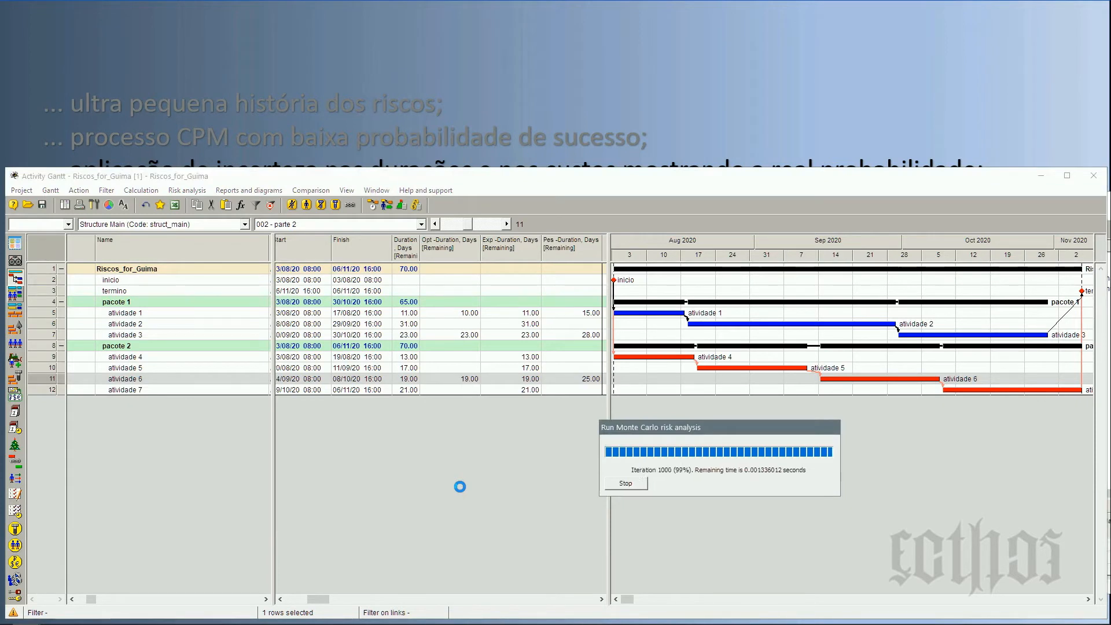
left_click(408, 507)
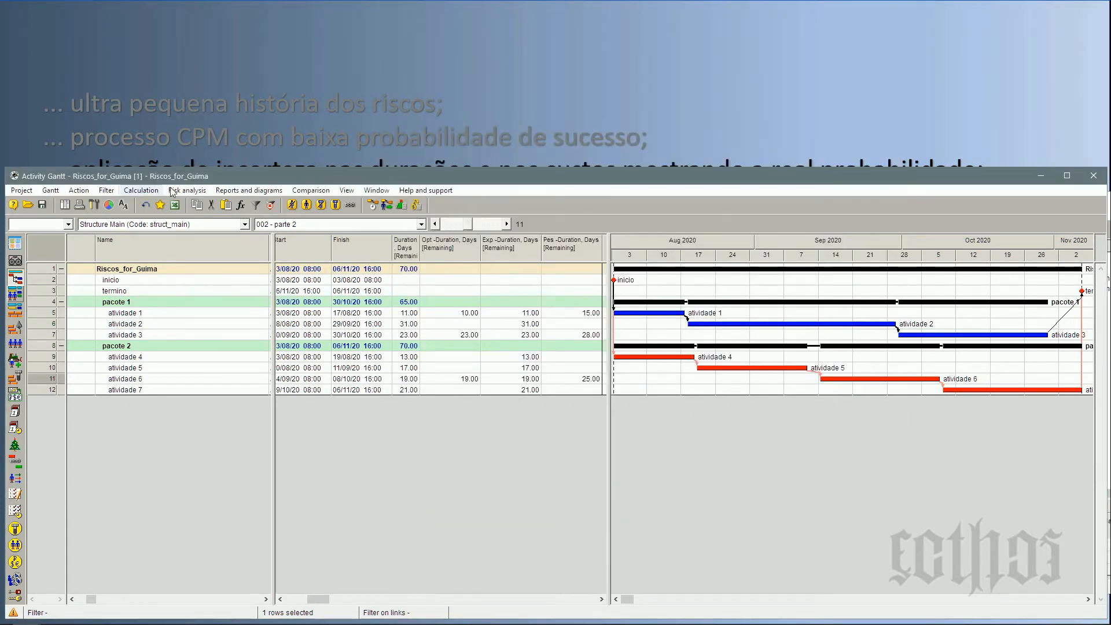
Open the Monte Carlo probability distribution of Duration, Days [Cumulative] for the whole Riscos_for_Guima project.
right_click(46, 269)
mouse_move(74, 291)
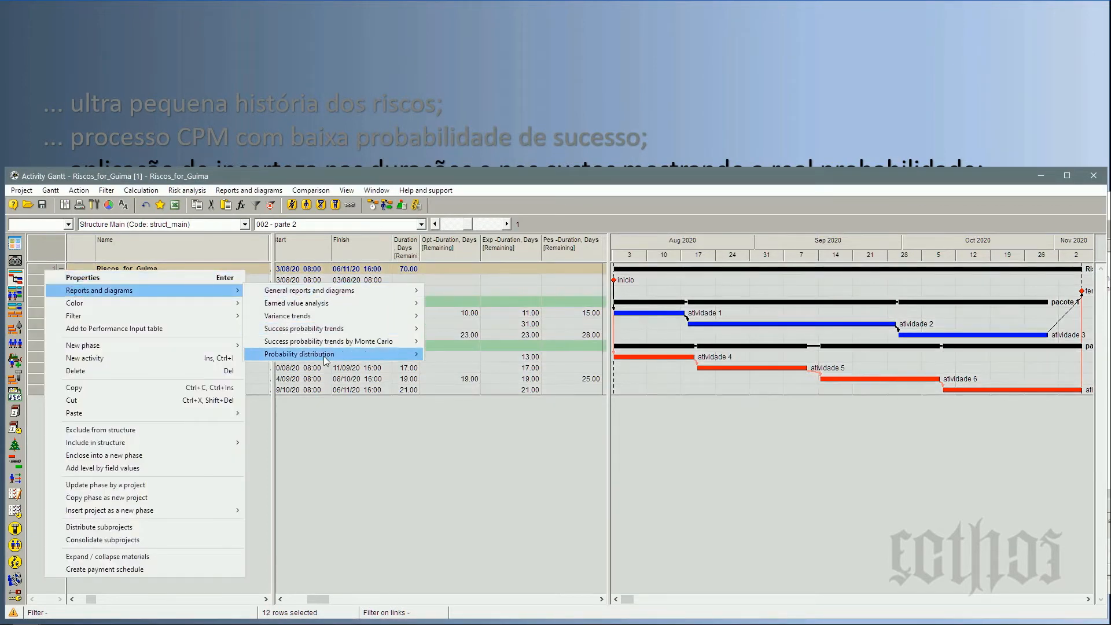
mouse_move(325, 355)
left_click(484, 368)
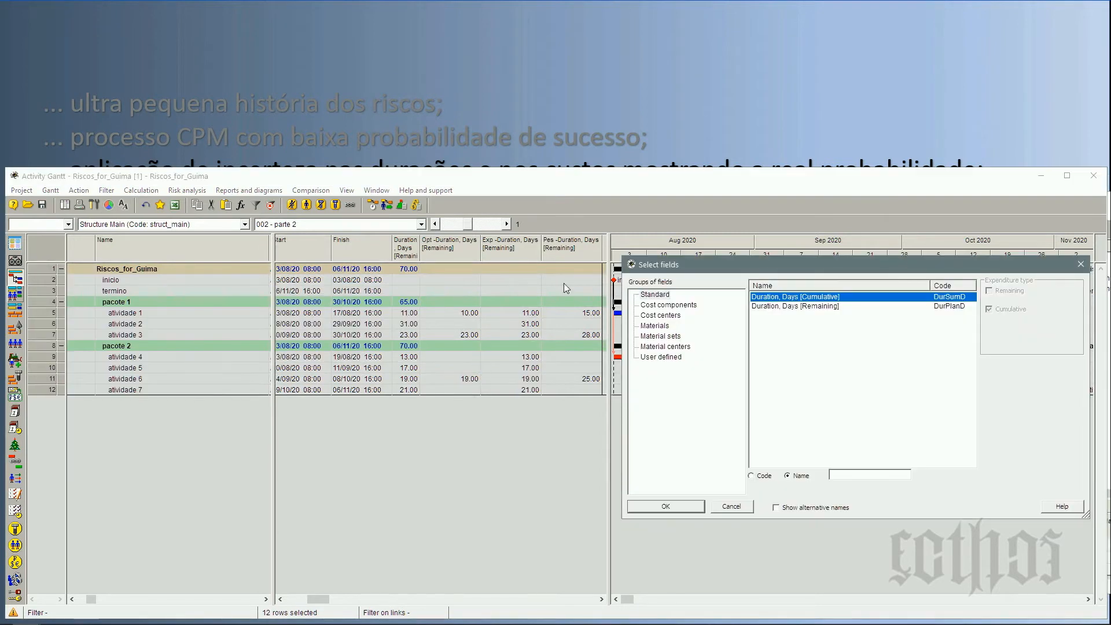
left_click(764, 273)
left_click(763, 265)
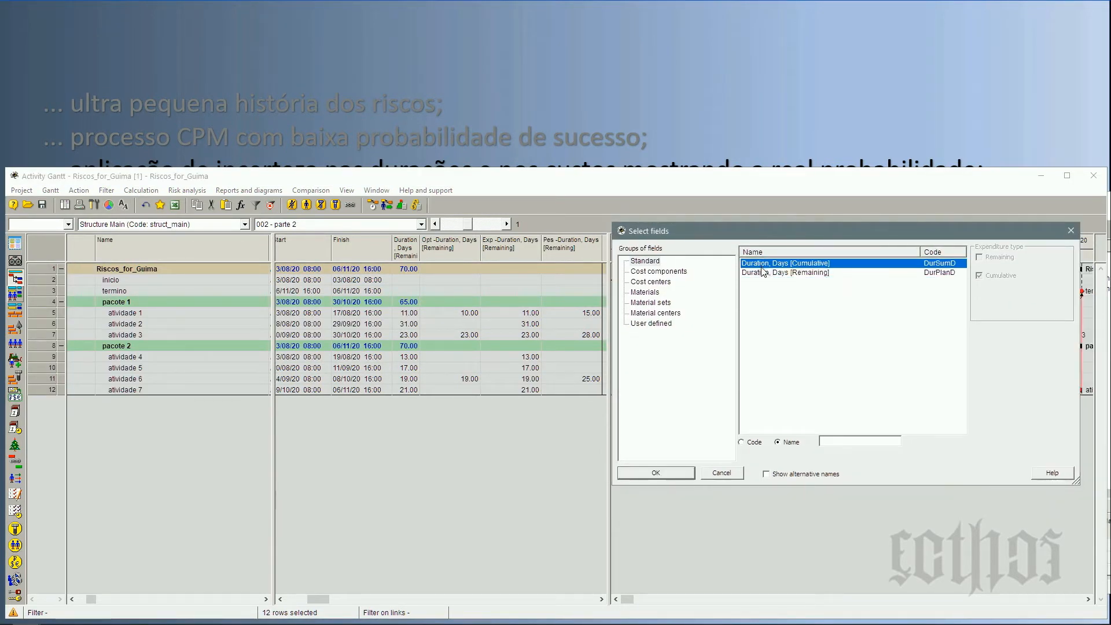
left_click(644, 475)
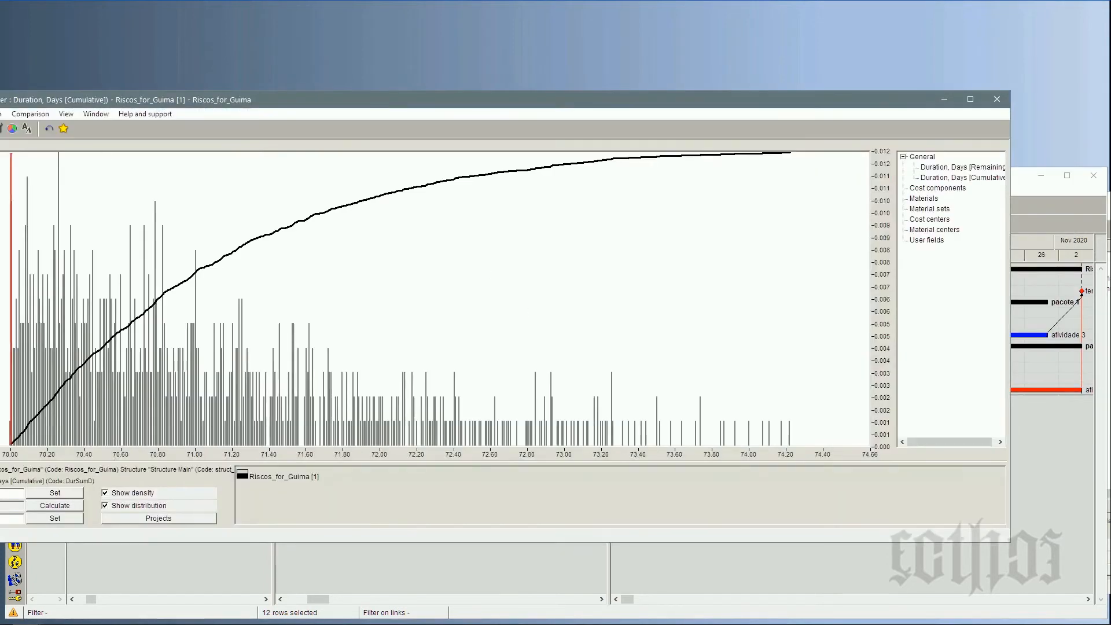
Reposition the project's distribution window and set the histogram's detail to 200.
left_click_drag(233, 91, 334, 25)
double_click(64, 446)
type("200")
left_click(149, 445)
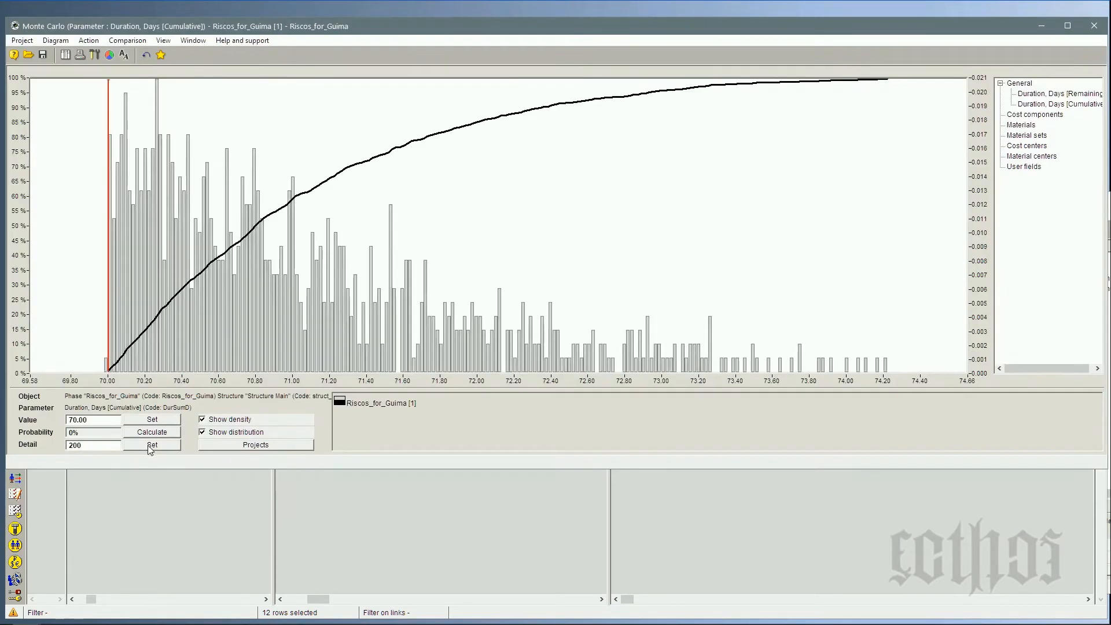
Set the detail of the project's duration histogram to 50.
double_click(71, 445)
type("50")
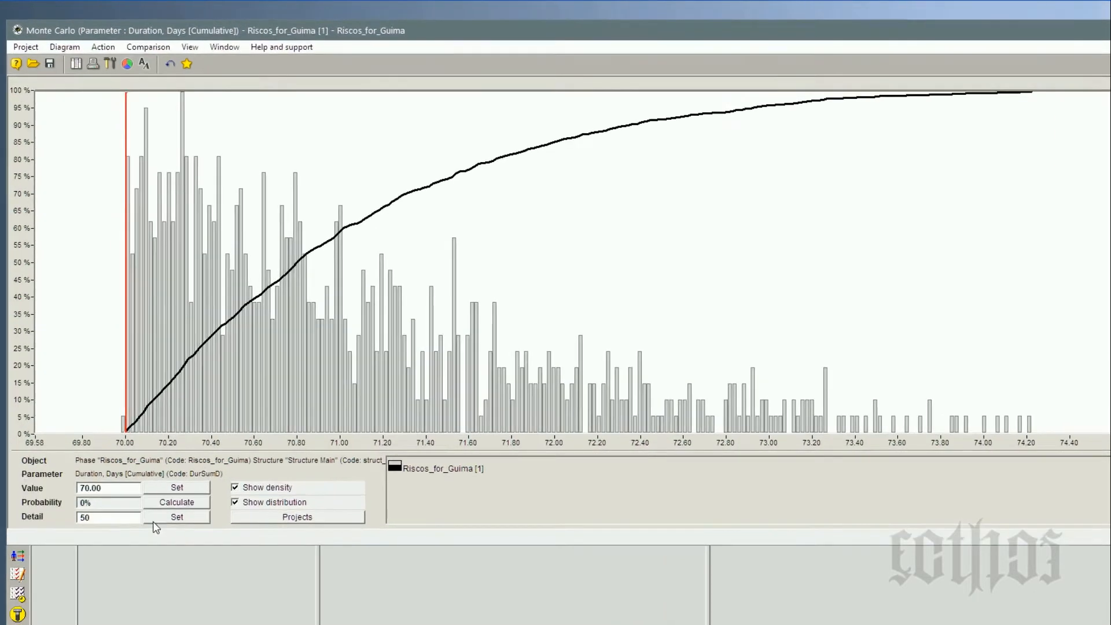
left_click(148, 444)
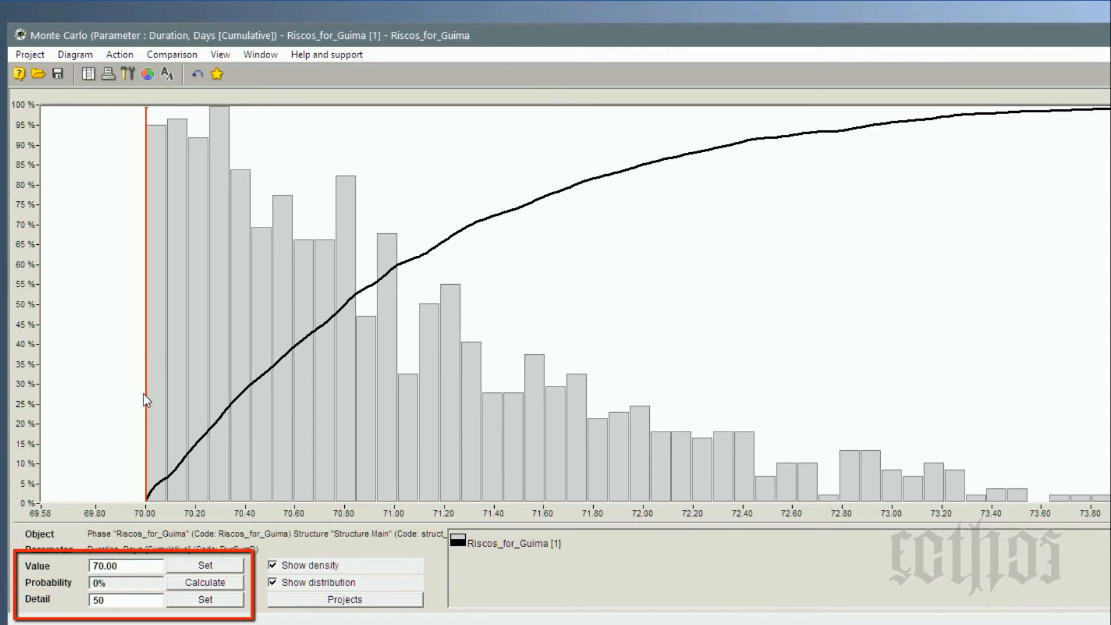
Read the project's completion probability at durations of 72.05 and 72.45 days, and close the distribution.
left_click_drag(144, 398, 653, 400)
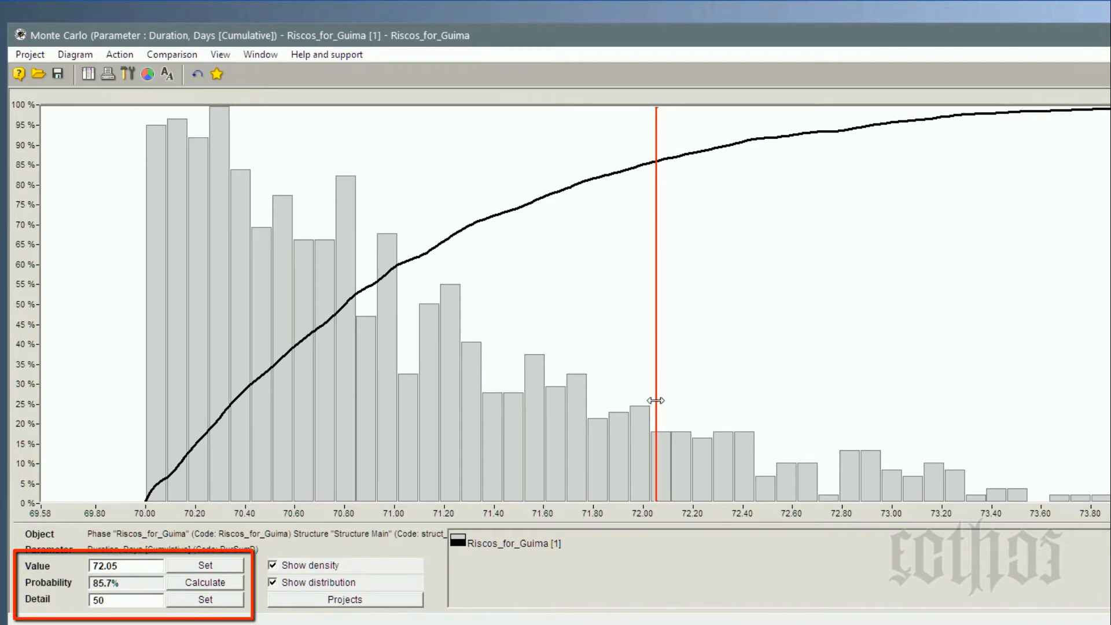
mouse_move(657, 399)
left_mouse_down()
mouse_move(870, 439)
mouse_move(1110, 442)
mouse_move(785, 452)
mouse_move(754, 467)
left_mouse_up()
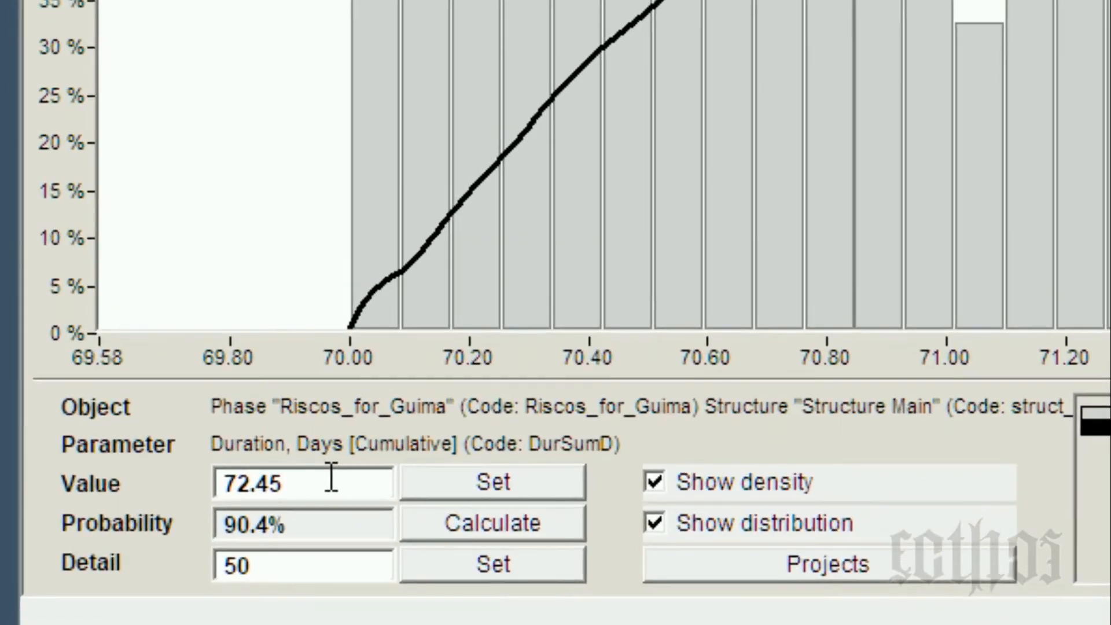
left_click(331, 479)
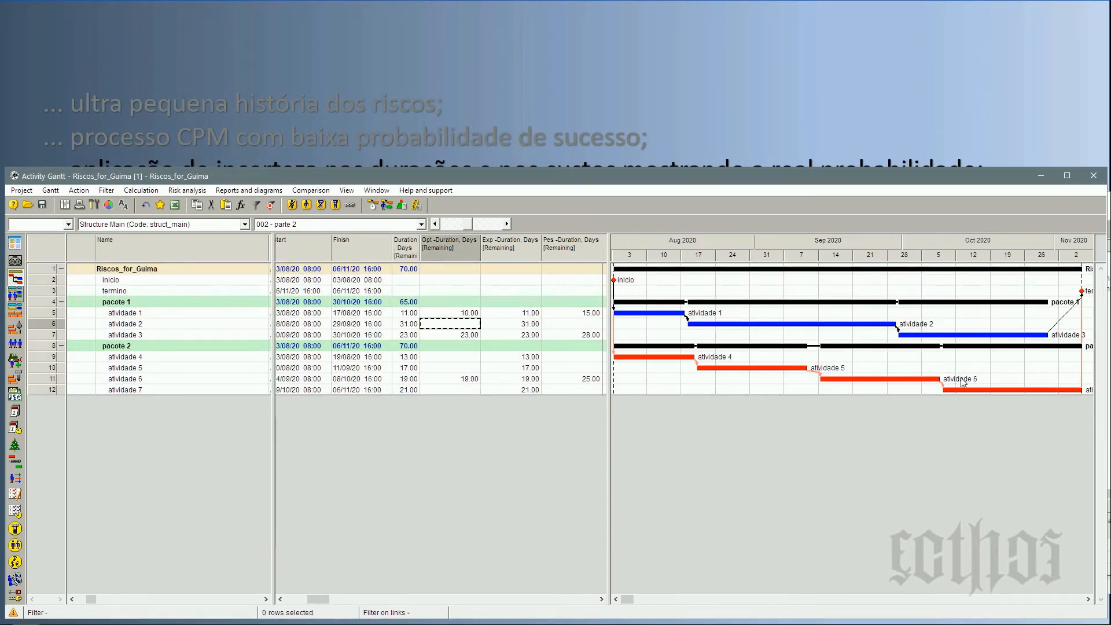
Compare the remaining durations of the whole project, pacote 1 and pacote 2 in the Activity Gantt.
left_click(405, 347)
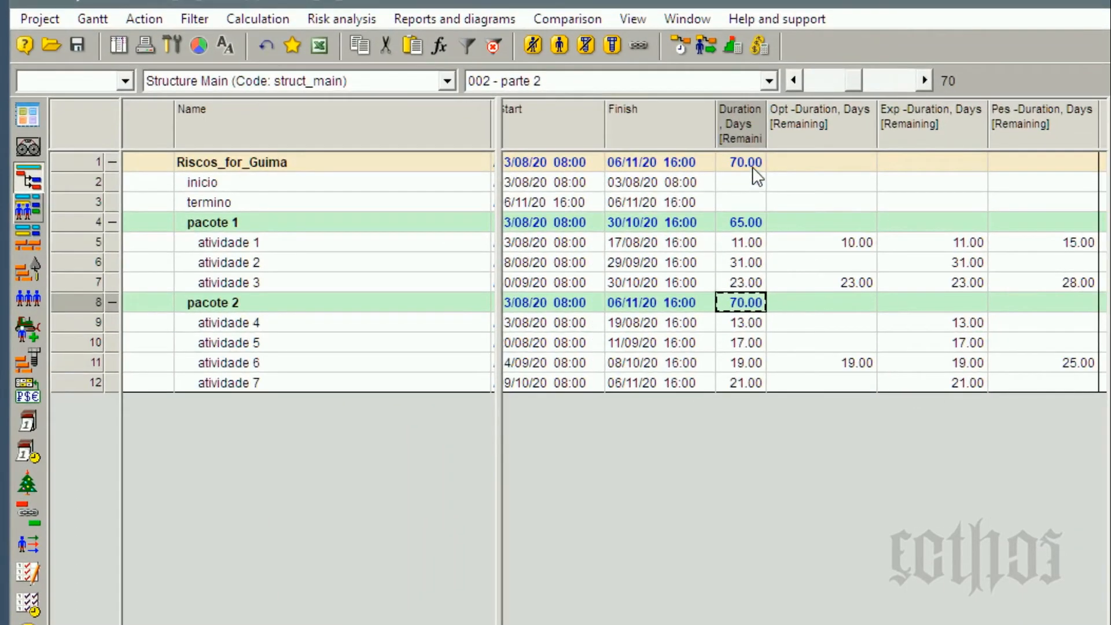
left_click(753, 169)
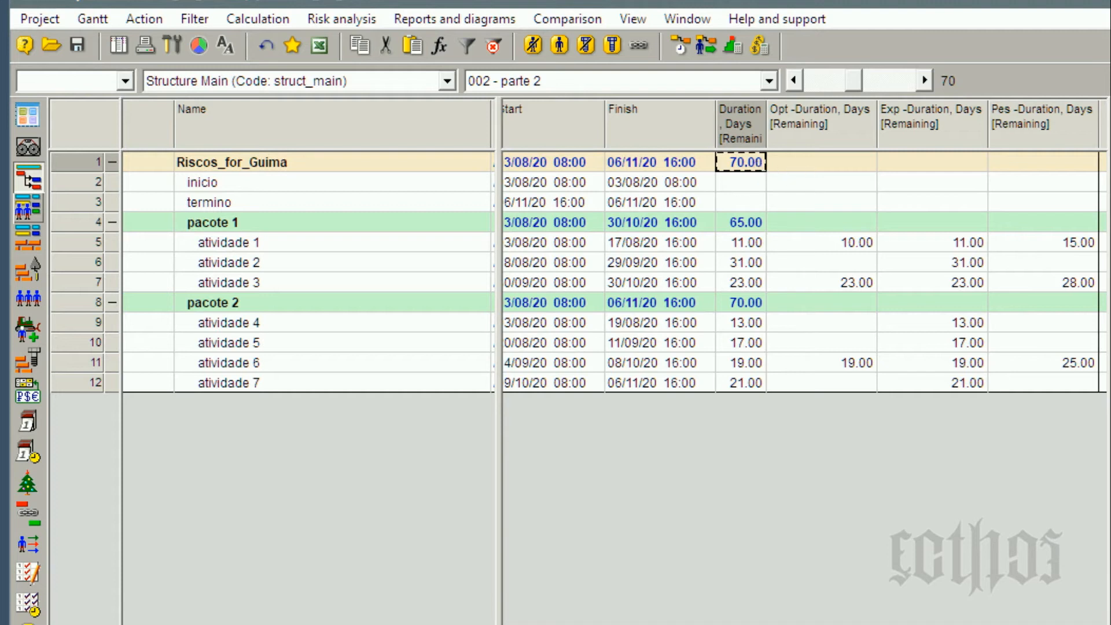
left_click(90, 307)
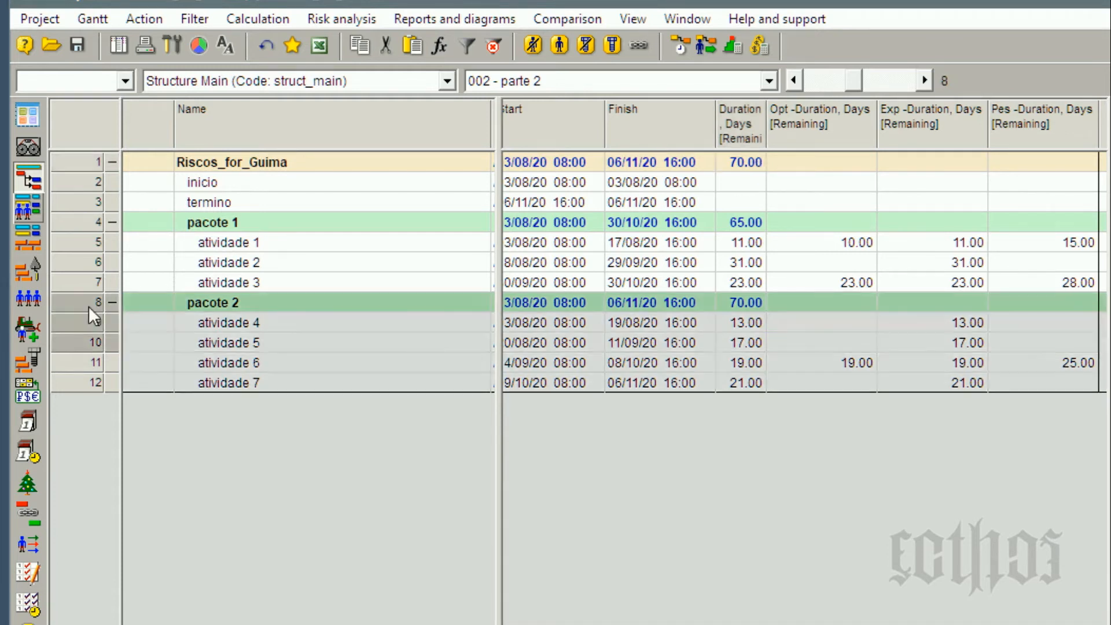
left_click(86, 224)
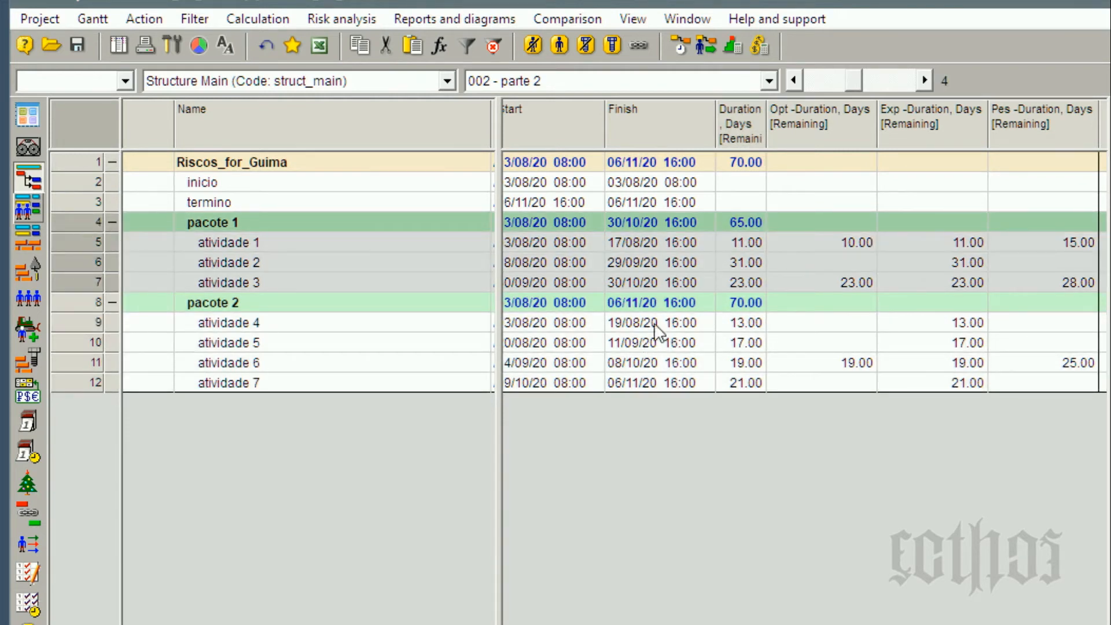
left_click(746, 224)
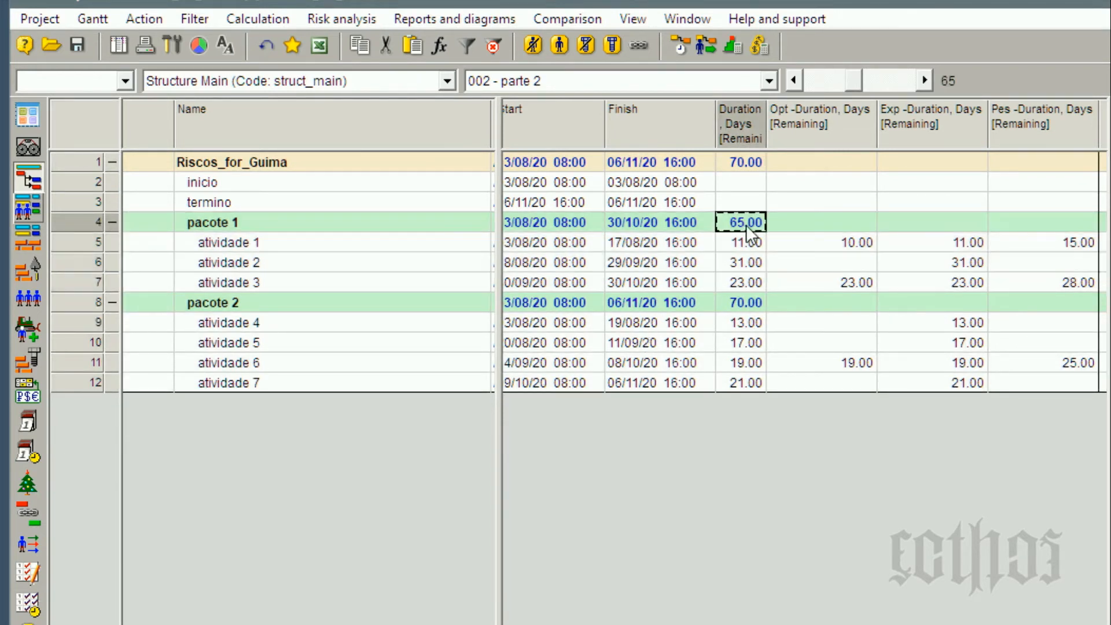
left_click(746, 304)
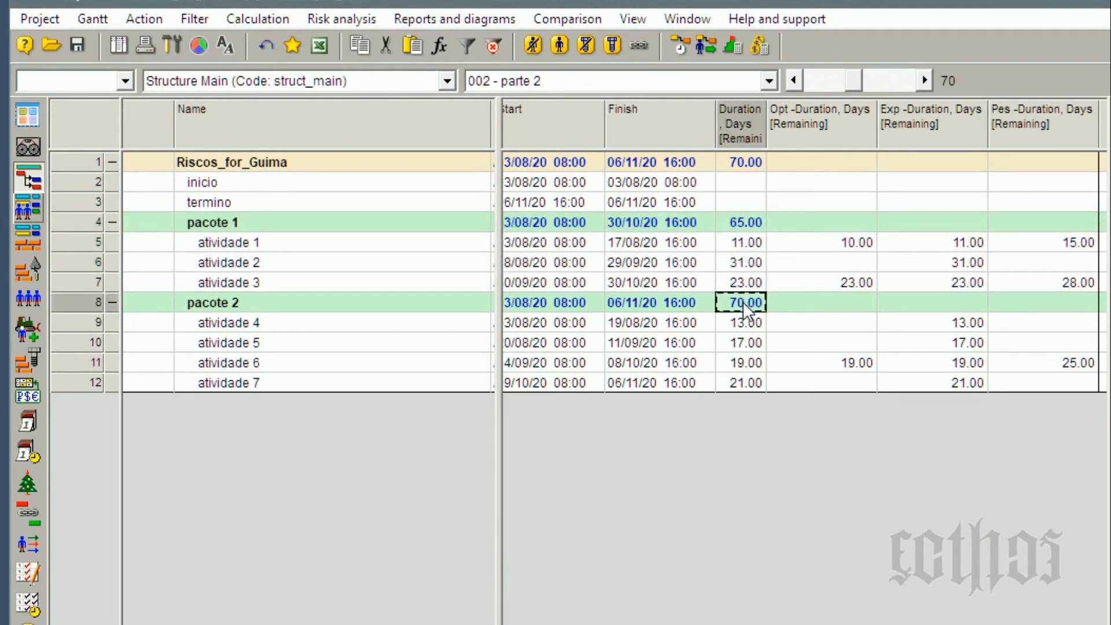
Open the Monte Carlo probability distribution of Duration, Days [Cumulative] for atividade 6.
right_click(90, 363)
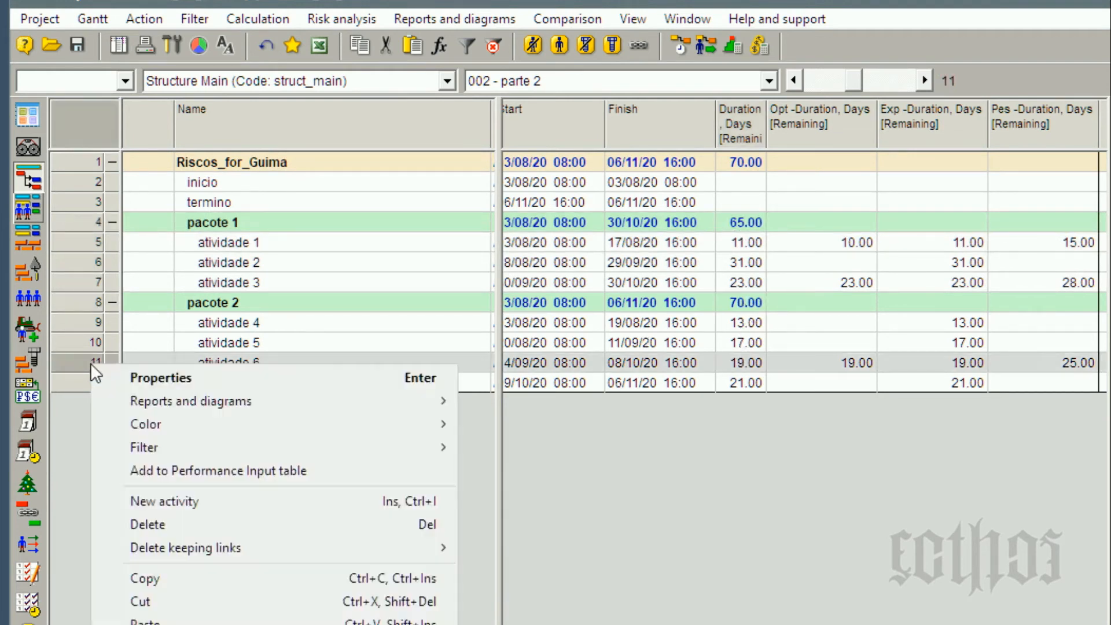
mouse_move(139, 400)
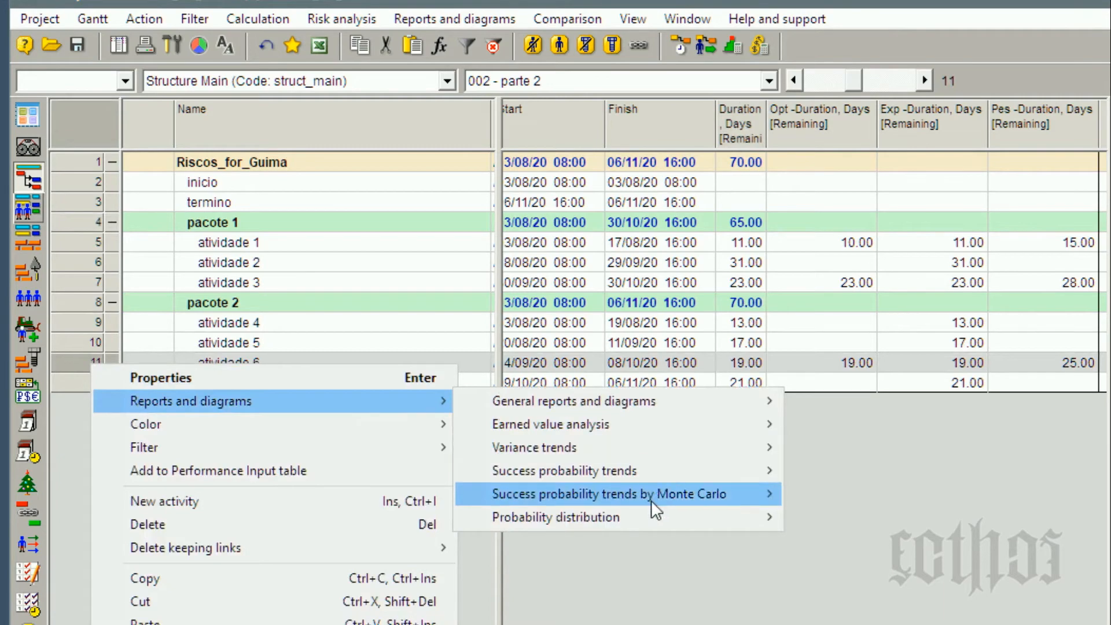
mouse_move(652, 509)
left_click(902, 533)
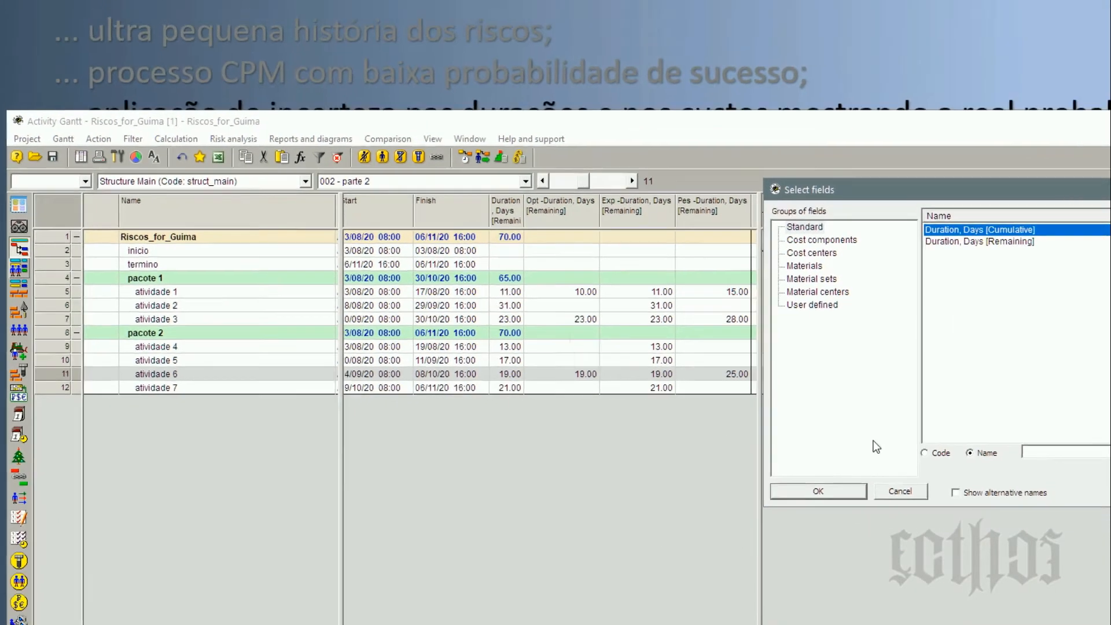
left_click(819, 491)
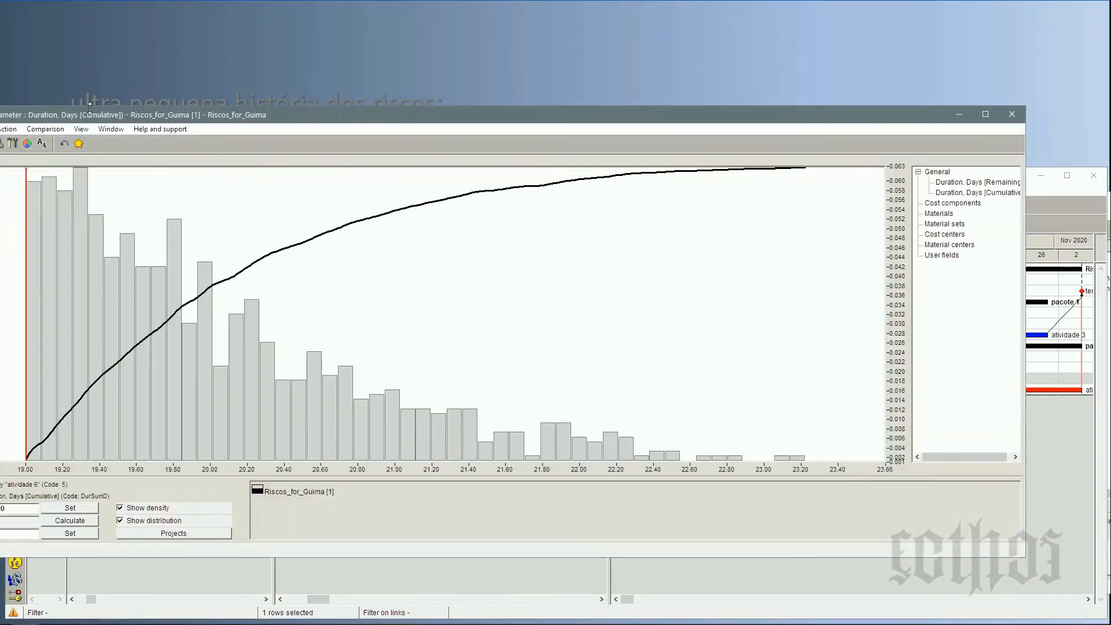
Reposition atividade 6's distribution window, examine the probabilities along its duration range, and return to its optimistic duration in the Gantt table.
left_click_drag(92, 113, 233, 83)
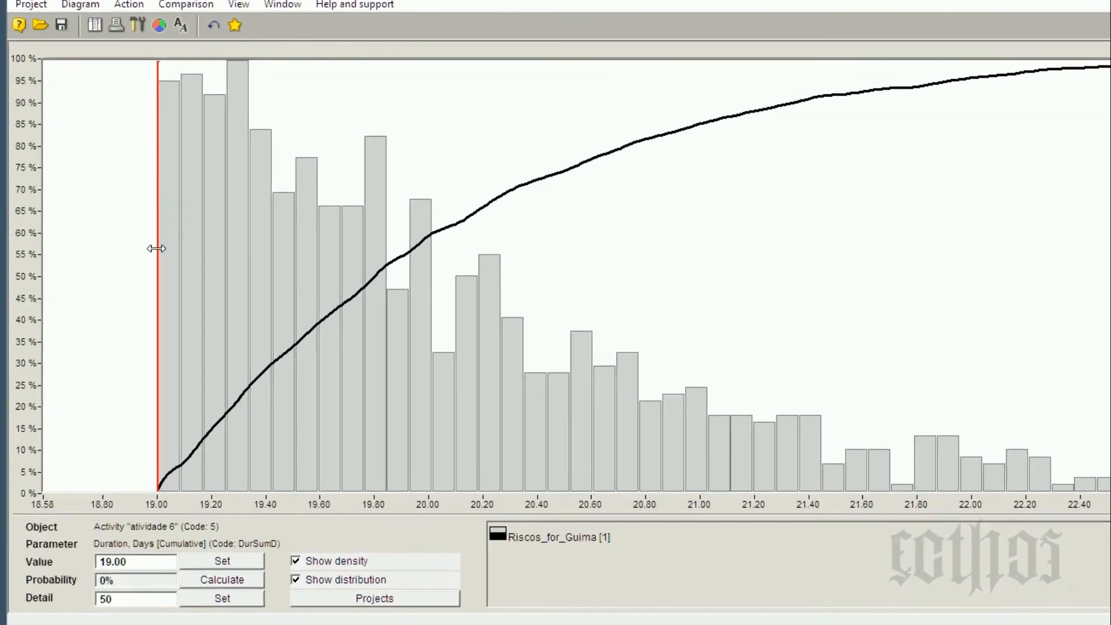
left_click_drag(107, 266, 170, 266)
left_click_drag(254, 248, 850, 309)
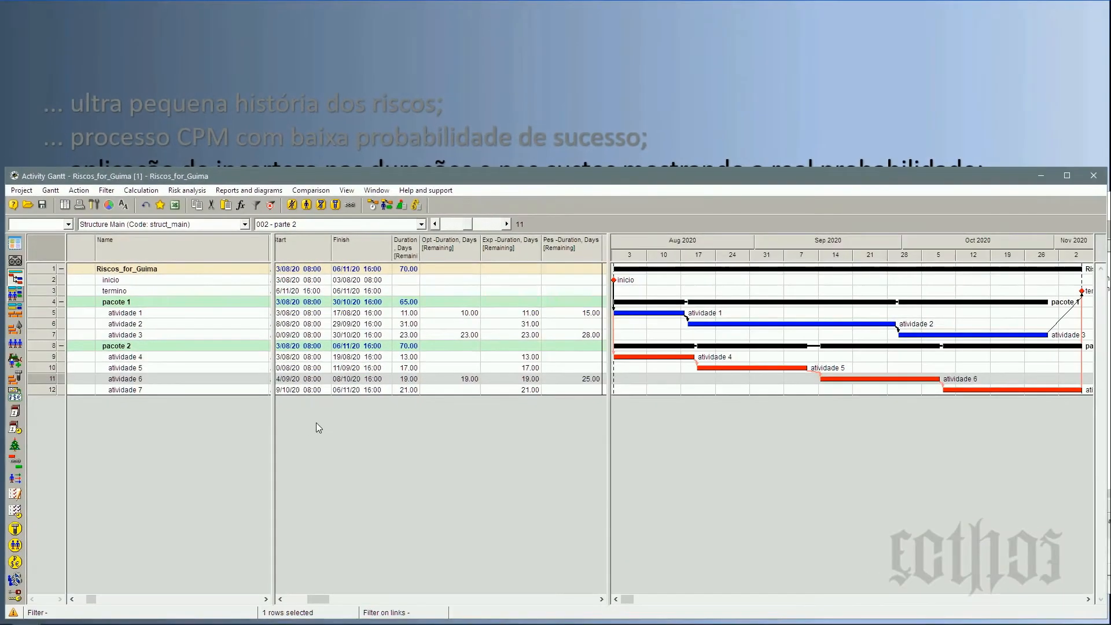
left_click(473, 380)
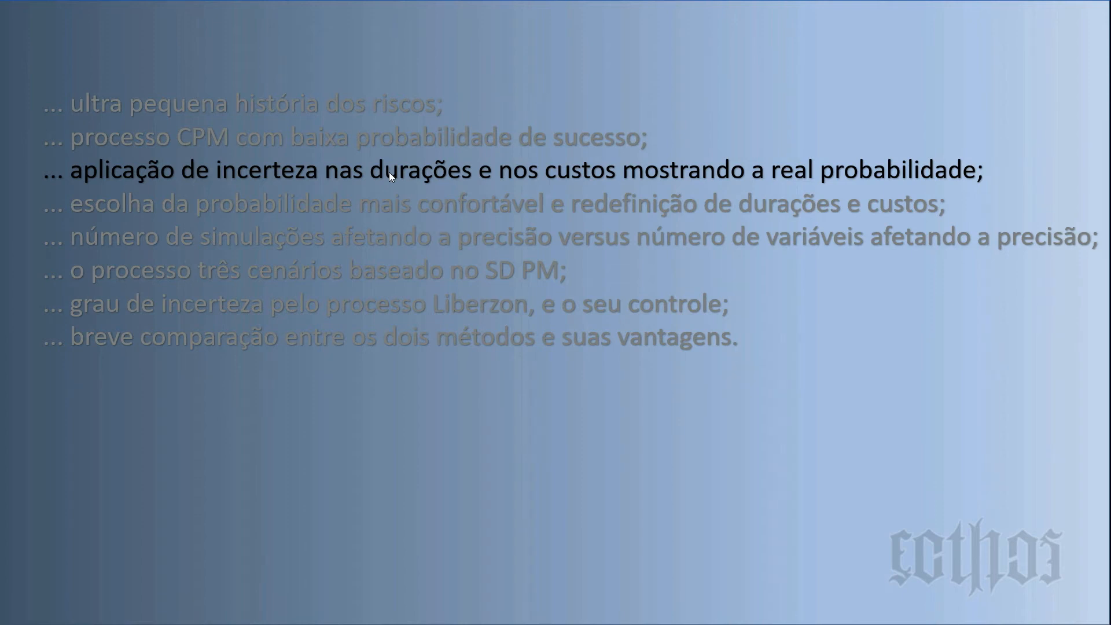
Return to the Activity Gantt window and switch its layout to 003 - parte 3.
key("alt+Tab")
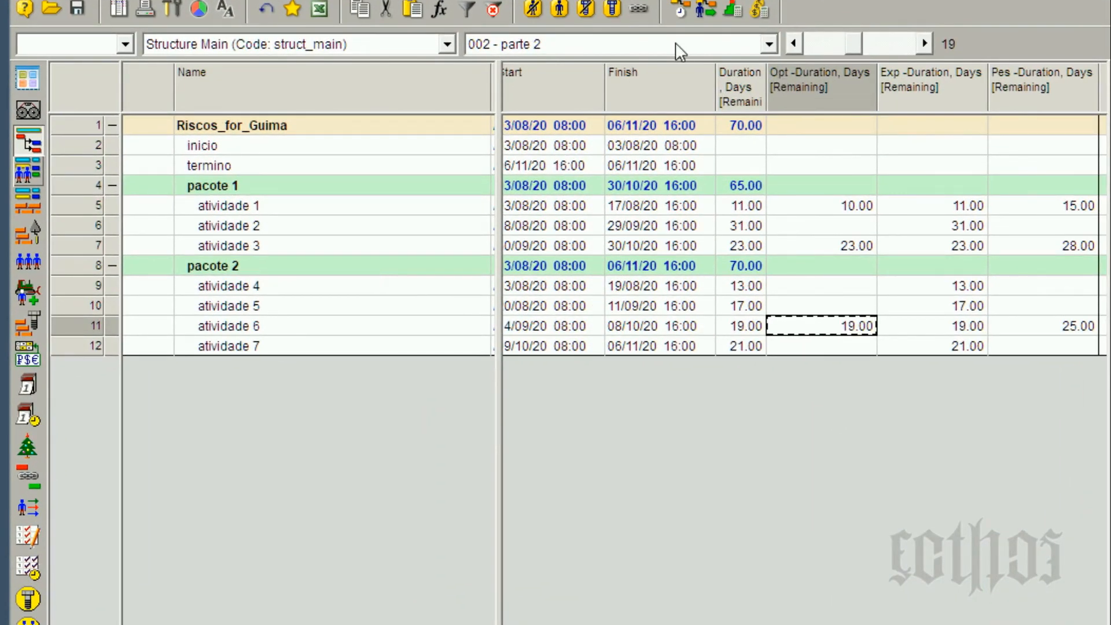
left_click(675, 43)
left_click(686, 110)
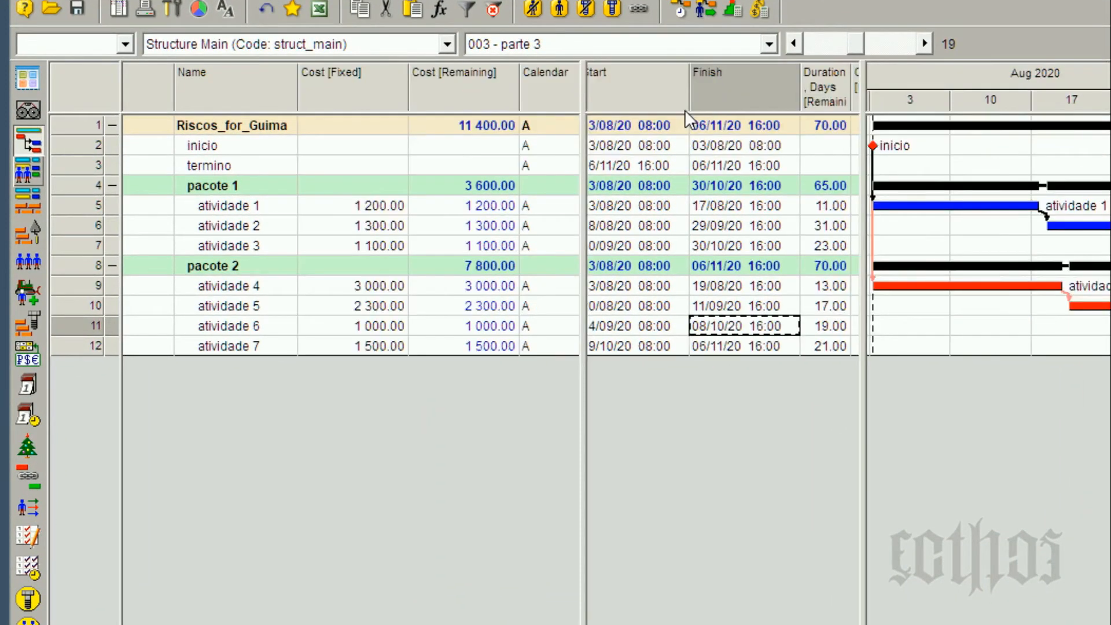
Examine the fixed costs of atividades 1 to 7 and the project's total remaining cost.
left_click(358, 209)
left_click(360, 225)
left_click(368, 245)
left_click(375, 285)
left_click(377, 303)
left_click(376, 325)
left_click(379, 346)
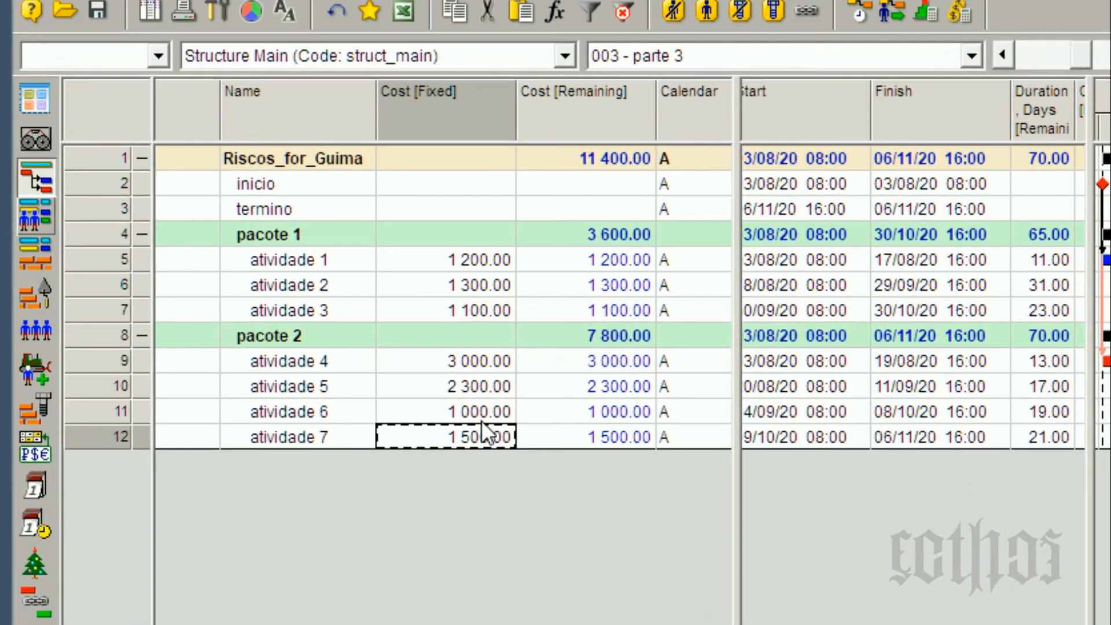
left_click(598, 164)
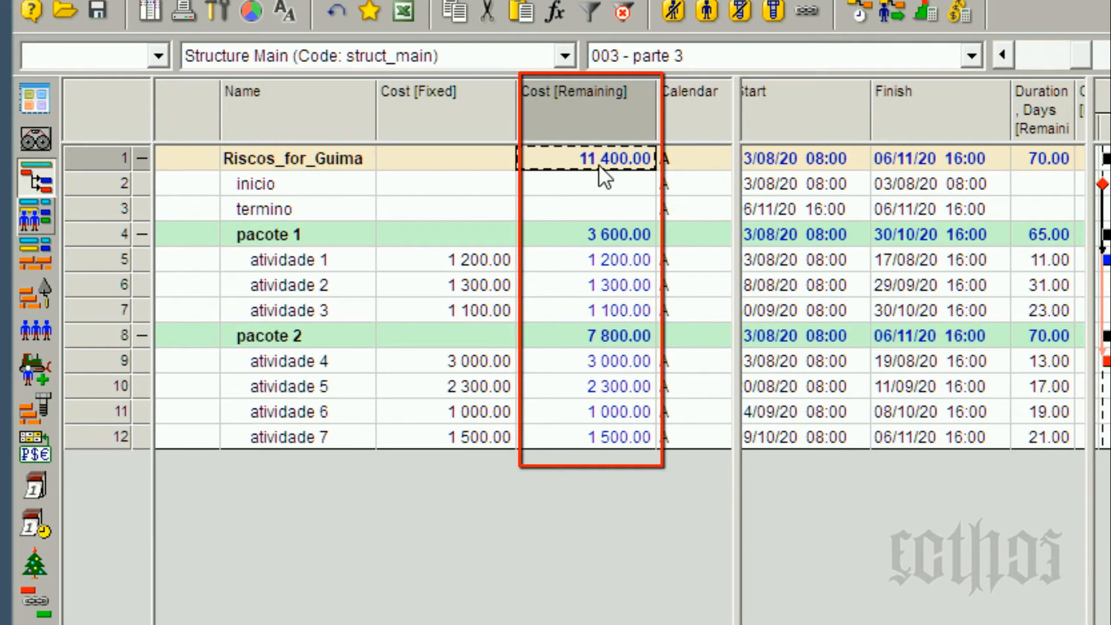
left_click(496, 272)
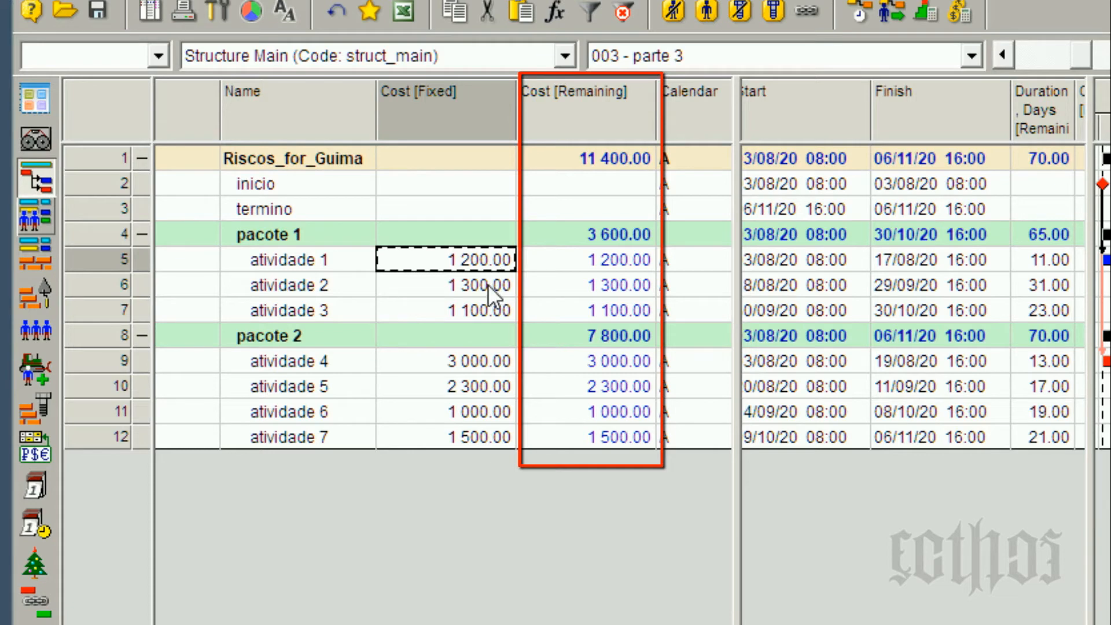
left_click(488, 287)
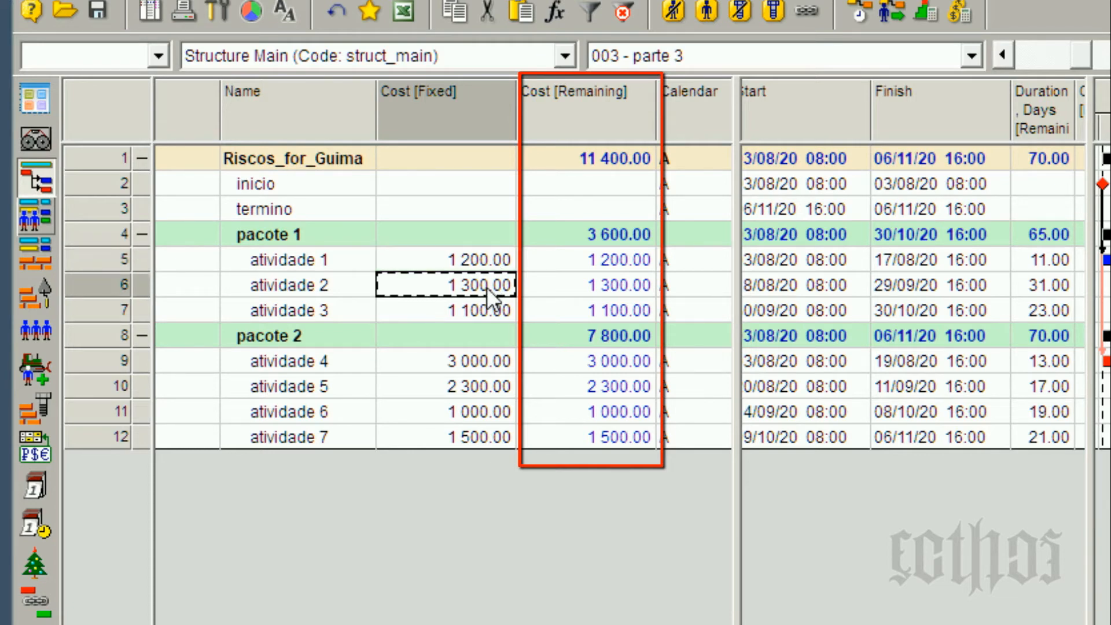
Switch to the 002 - parte 2 layout and review the optimistic remaining durations of atividades 1, 3 and 6.
left_click(901, 60)
left_click(901, 122)
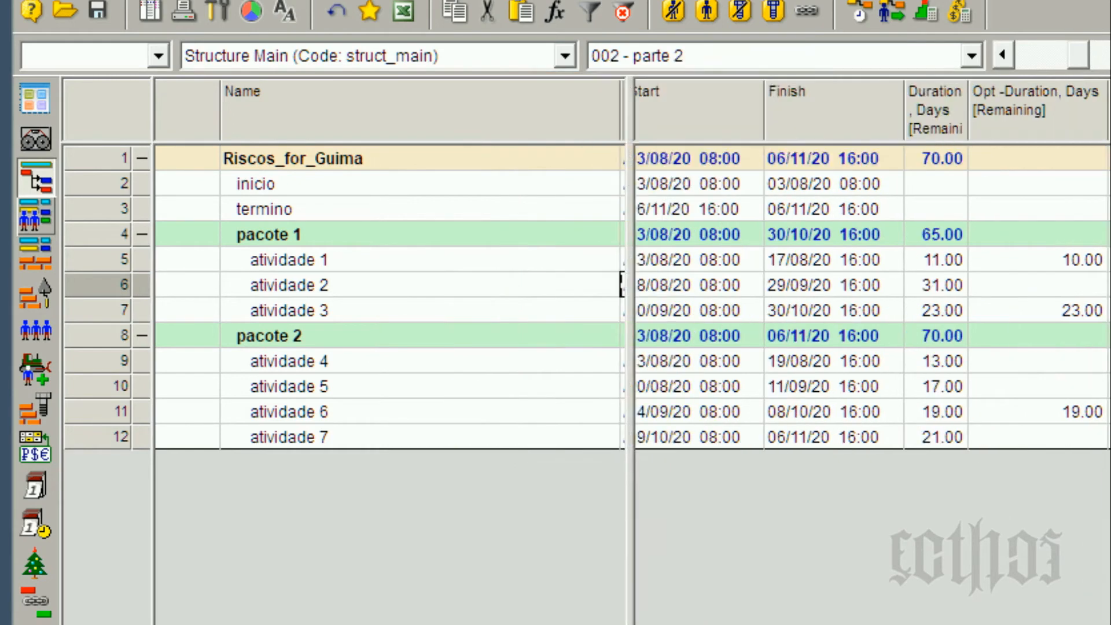
left_click(1072, 264)
left_click(984, 311)
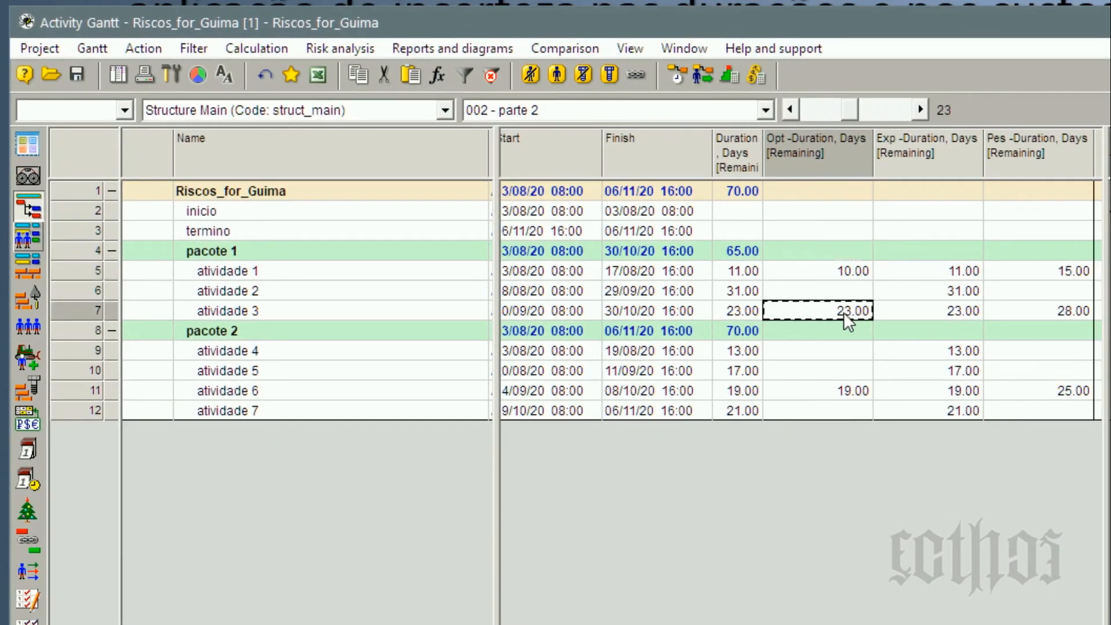
left_click(854, 390)
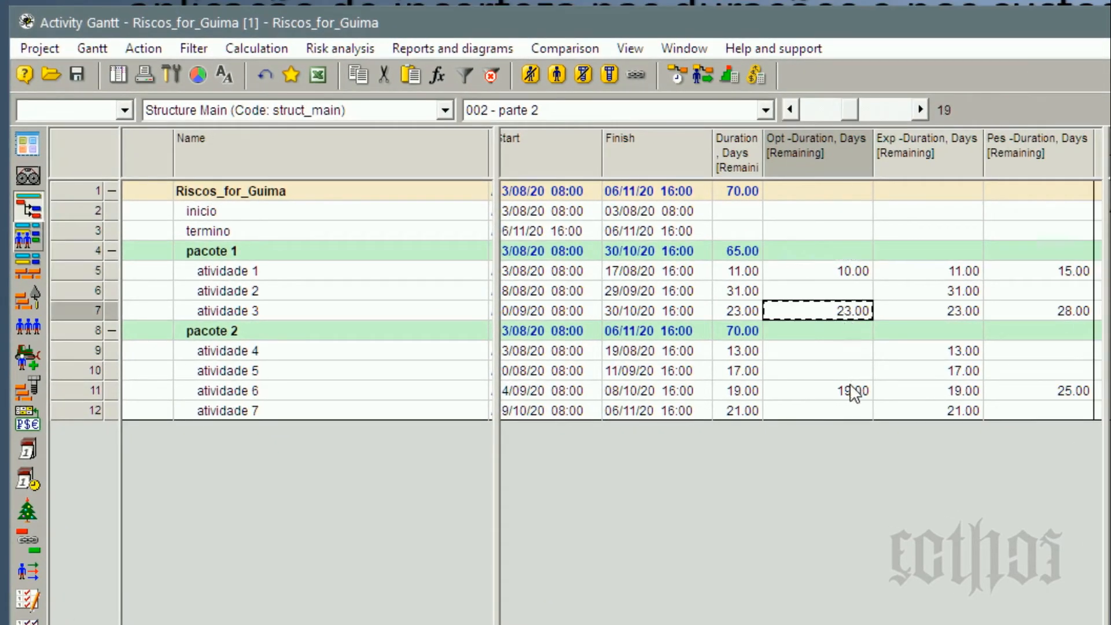
Switch back to the 003 - parte 3 layout and examine the cost rows of atividades 1, 3 and 6.
left_click(707, 114)
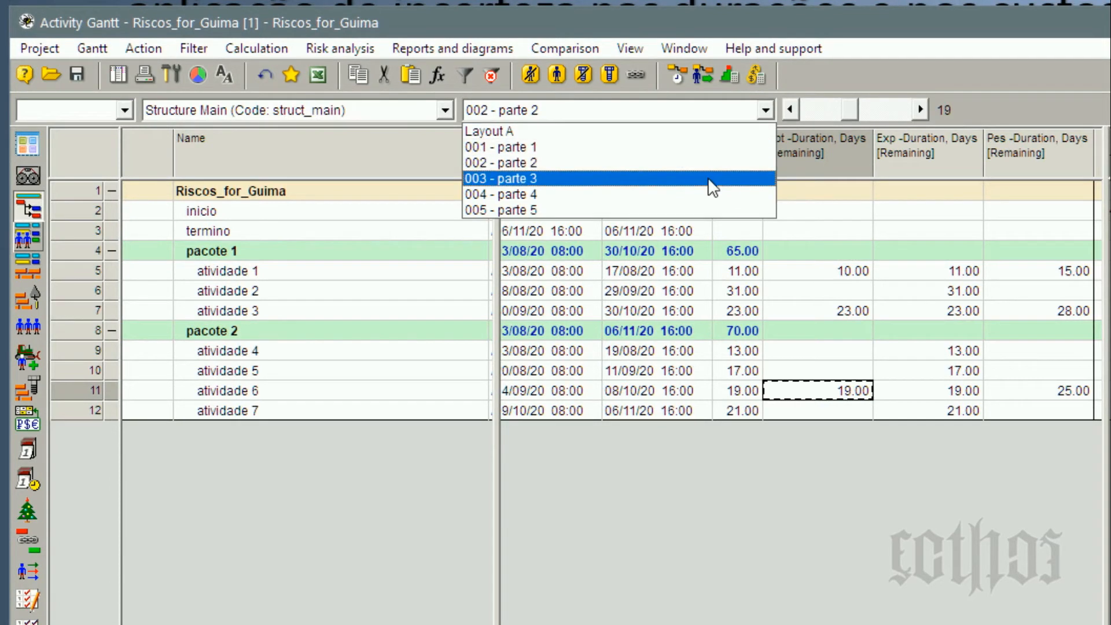
left_click(707, 177)
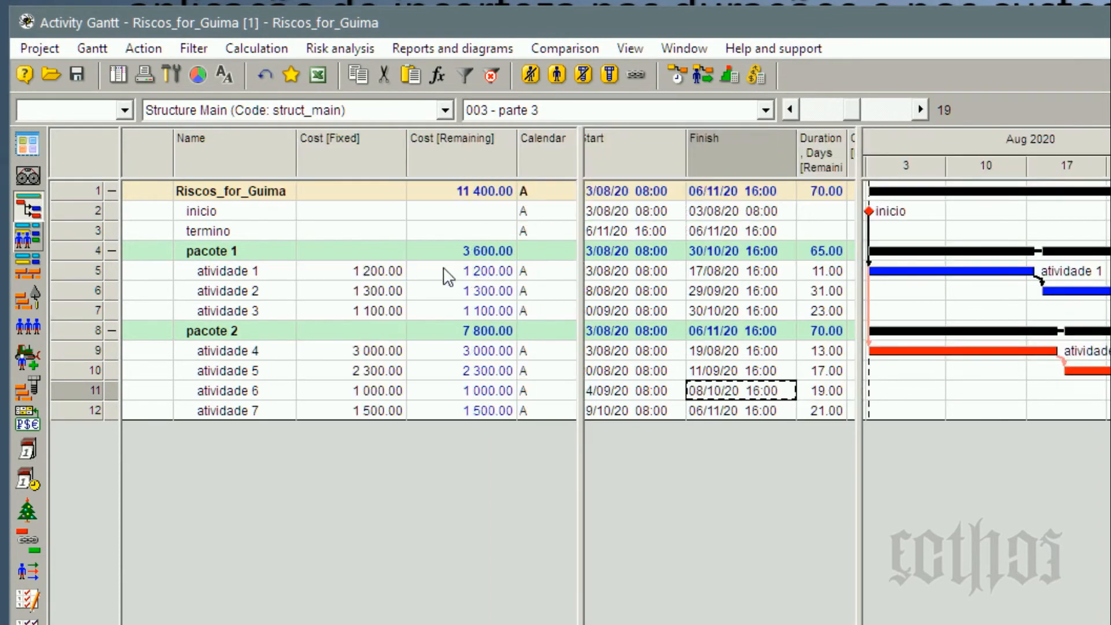
left_click(371, 272)
left_click(376, 312)
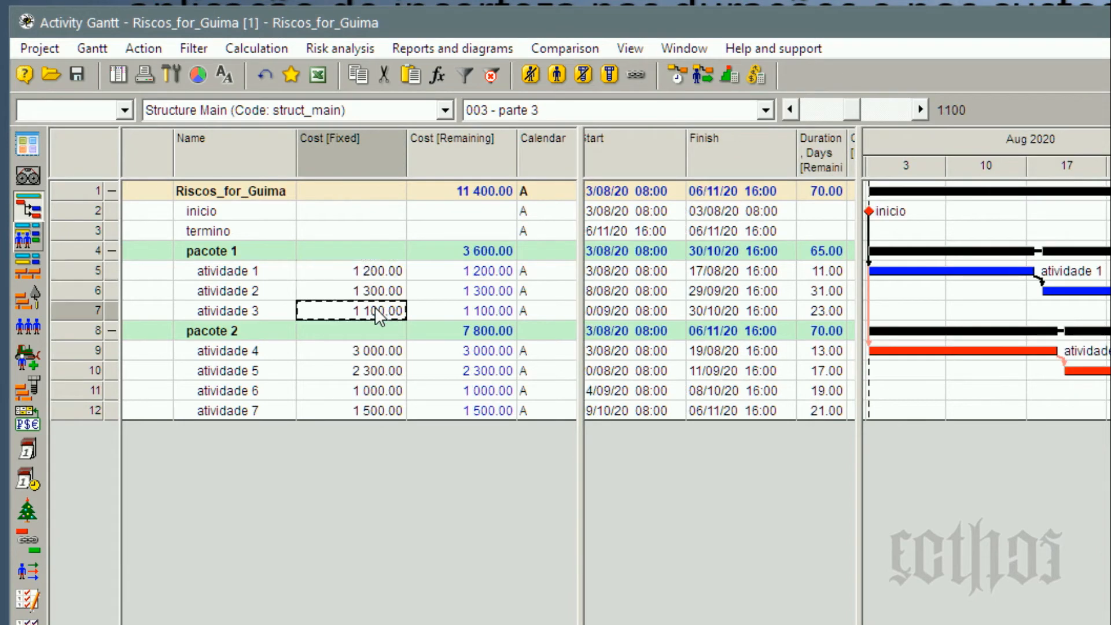
left_click(77, 276)
left_click(85, 311, "ctrl")
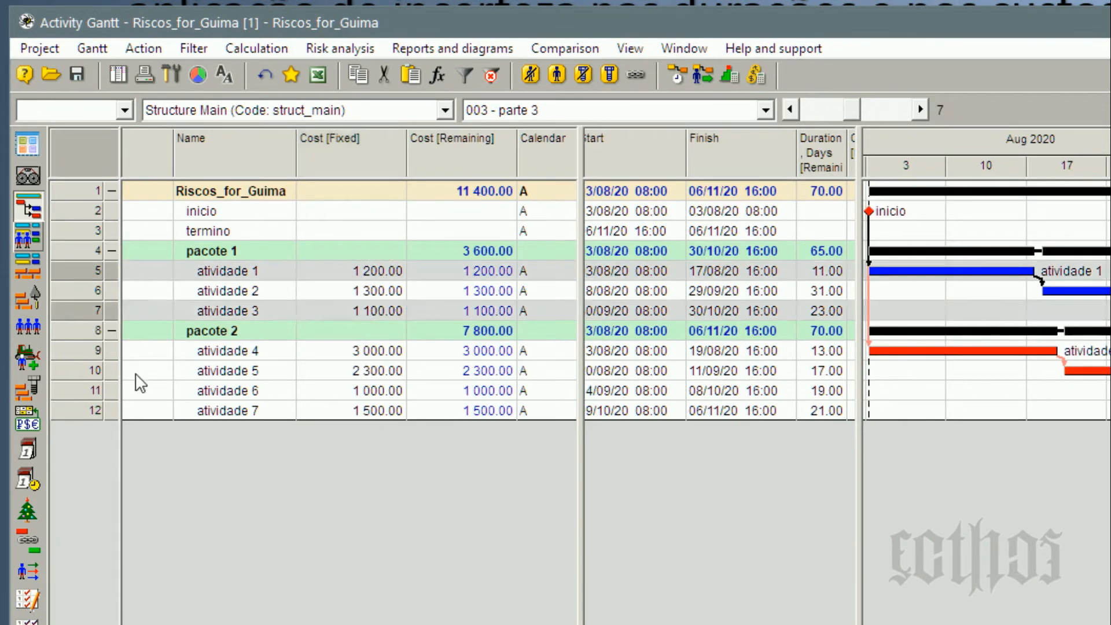
left_click(73, 394, "ctrl")
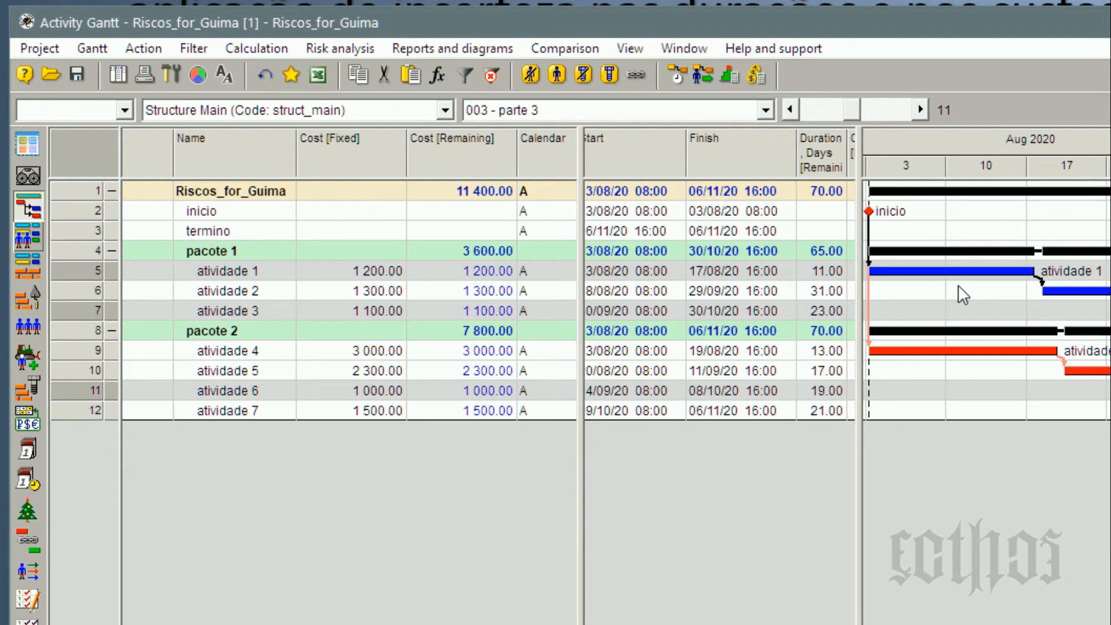
left_click(382, 276)
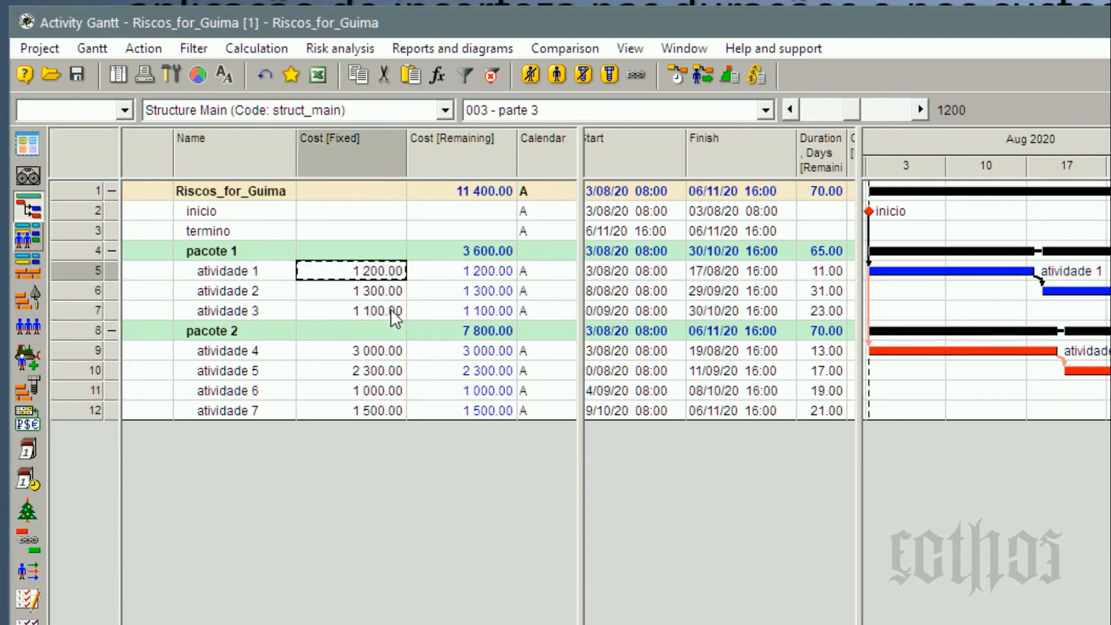
Switch to the 004 - parte 4 layout and inspect the activities' Cost [Fixed] and Exp - Cost [Fixed] columns.
left_click(615, 112)
left_click(630, 192)
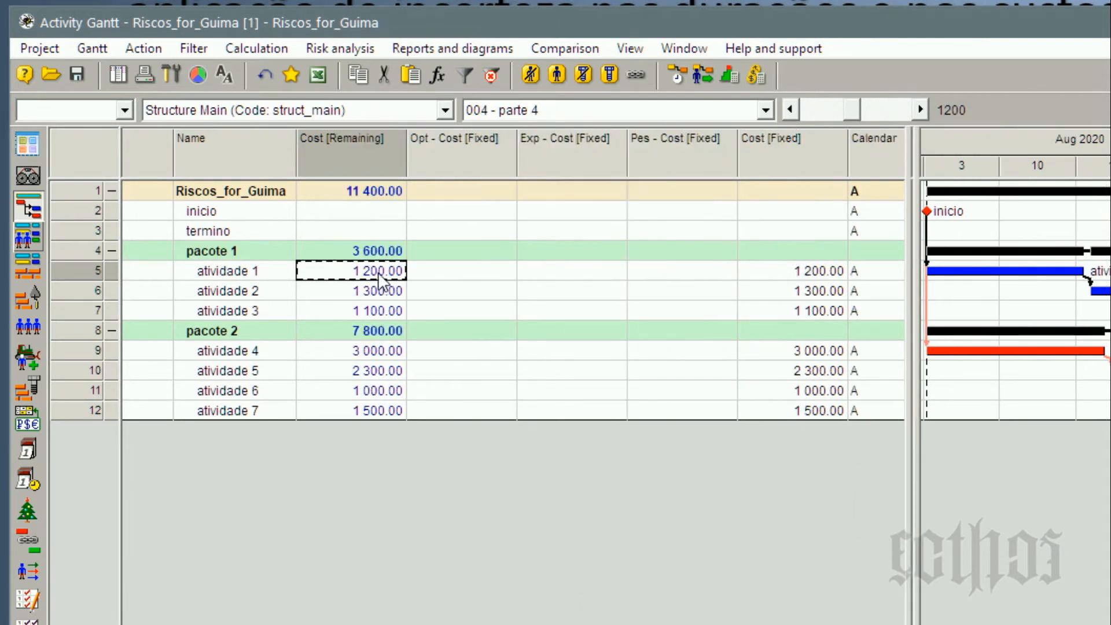
left_click(790, 276)
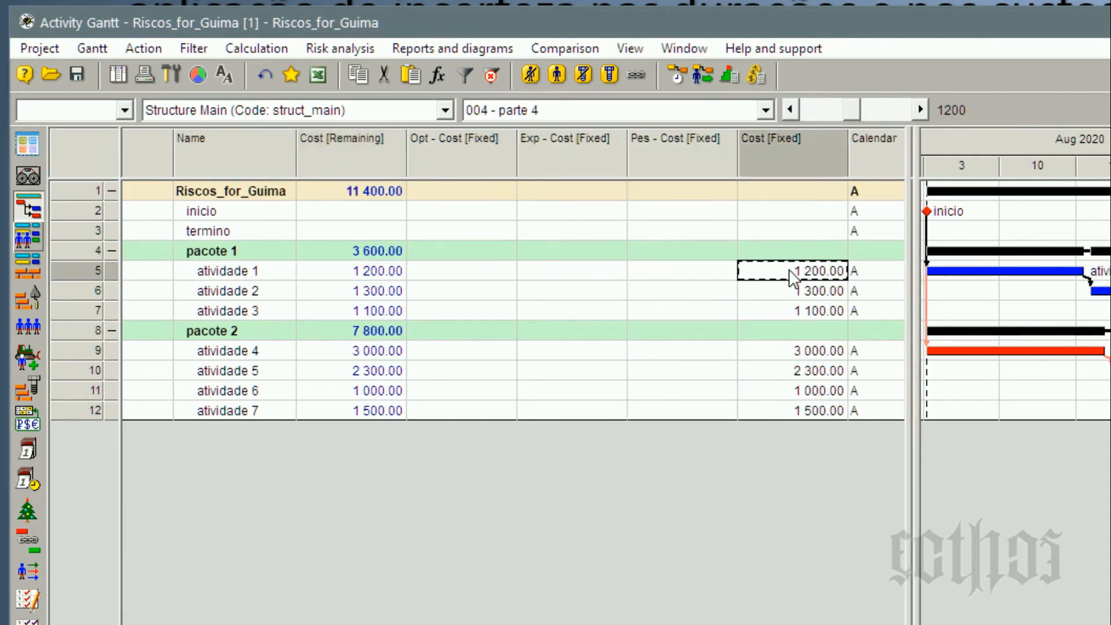
left_click(791, 413)
left_click(588, 277)
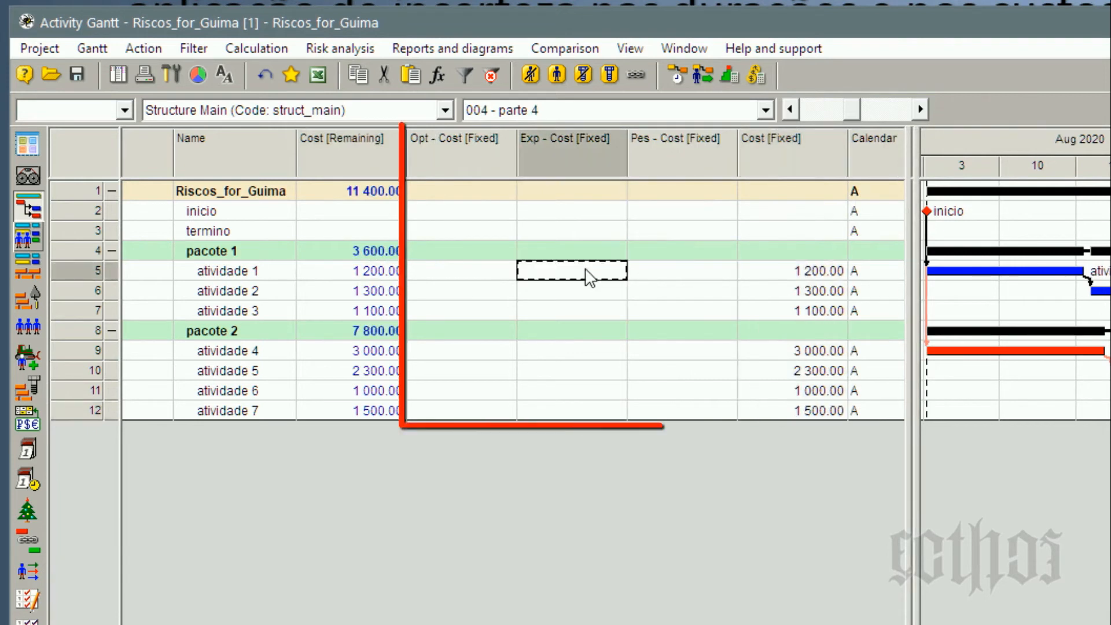
Paste the fixed costs into Exp - Cost [Fixed], then set atividade 1's optimistic fixed cost to 1100 and pessimistic fixed cost to 1500.
type("1 200.00 1 300.00 1 100.00  3 000.00 2 300.00 1 000.00 1 500.00")
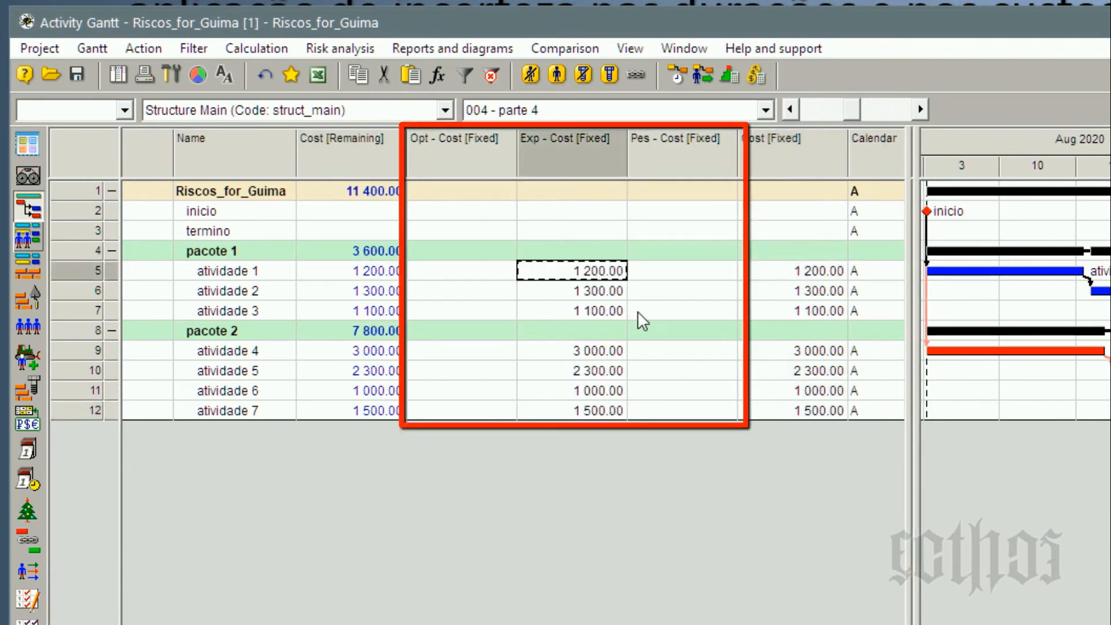
left_click(471, 273)
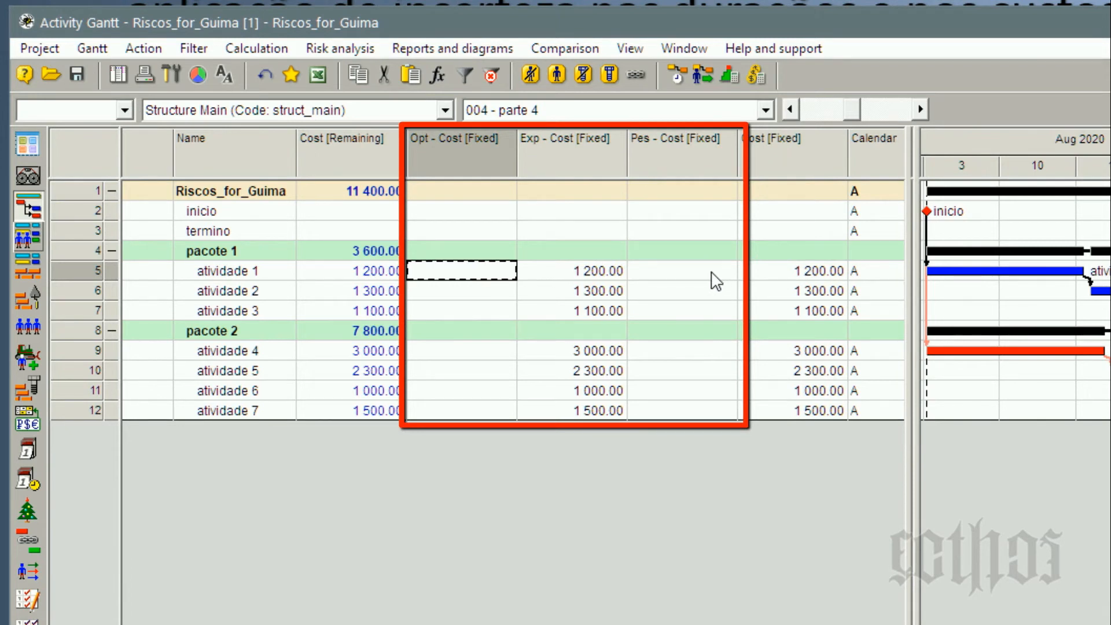
type("1100")
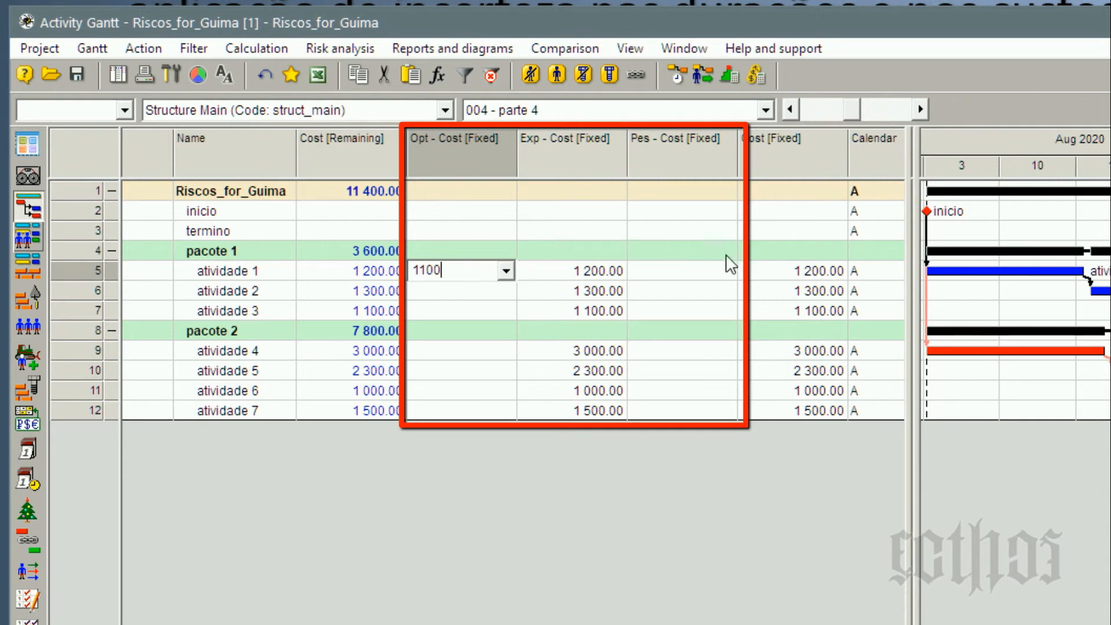
left_click(707, 277)
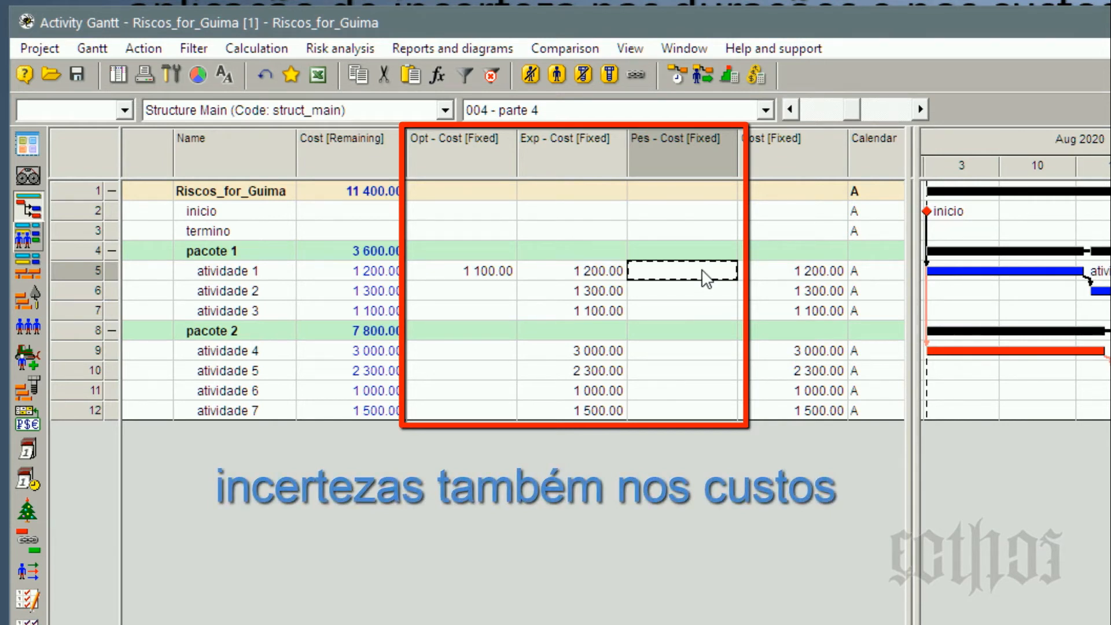
type("1500")
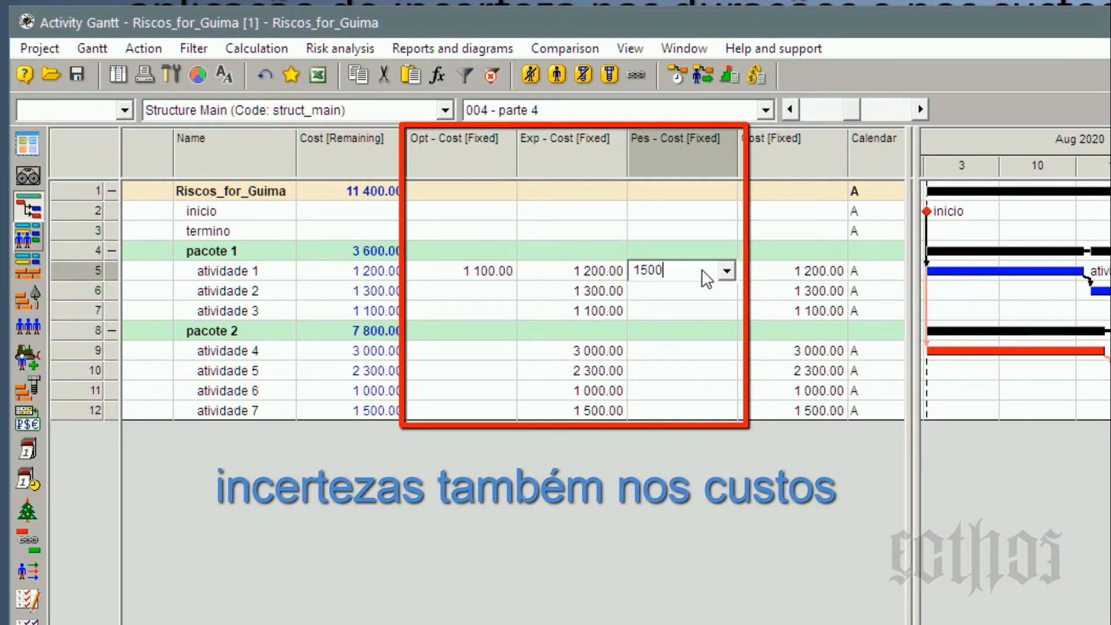
key("Return")
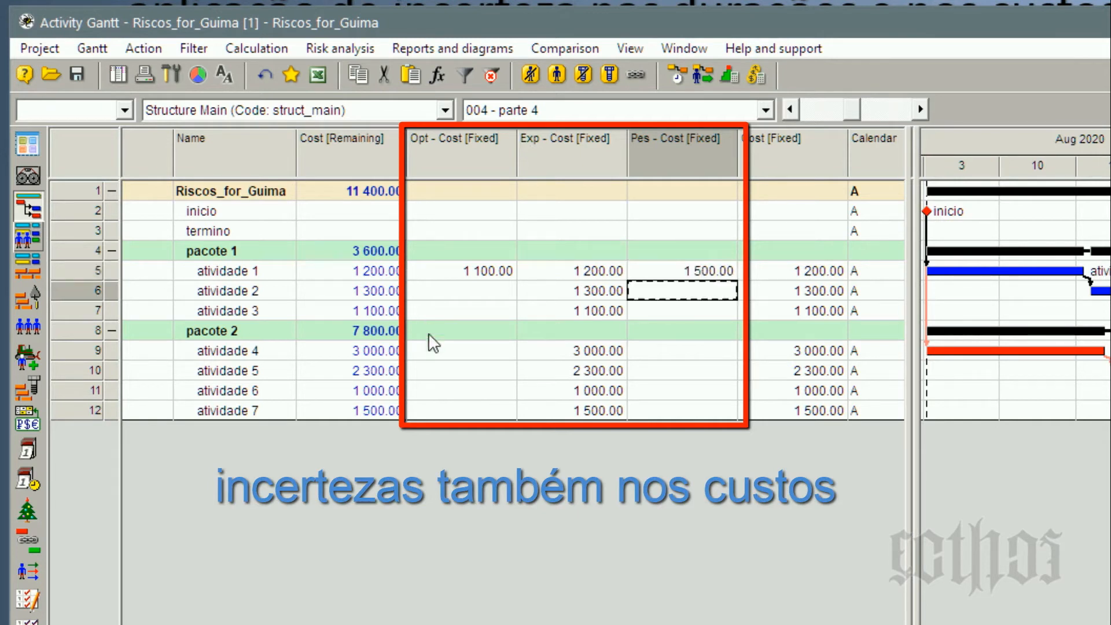
Set atividade 2's pessimistic fixed cost to 1500 and its optimistic fixed cost to 1300, and check its three cost estimates.
left_click(430, 309)
left_click(647, 316)
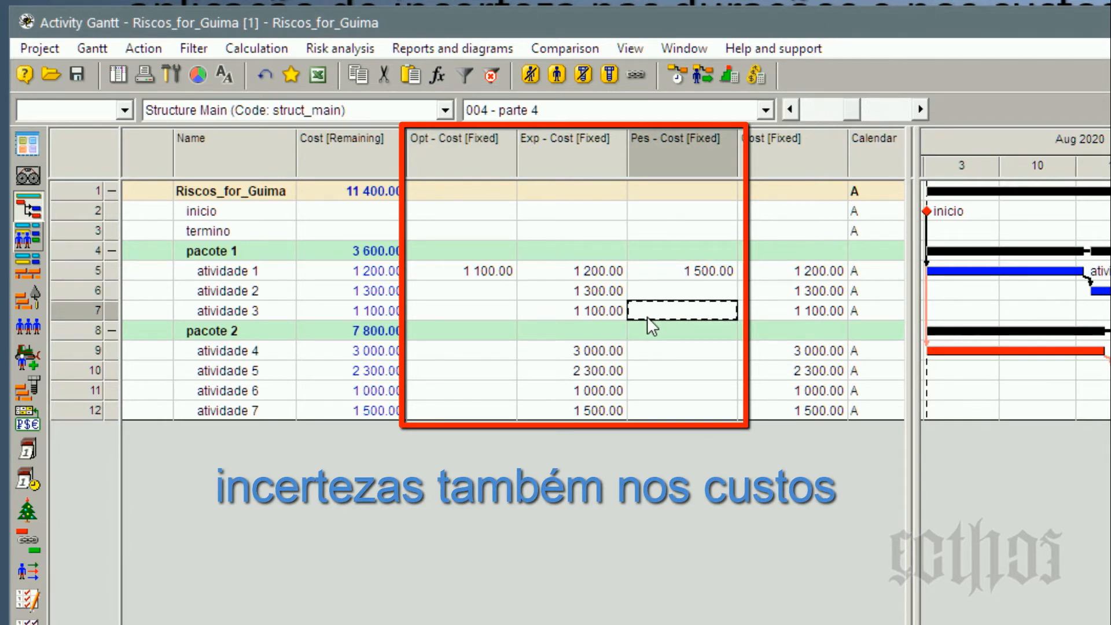
left_click(595, 315)
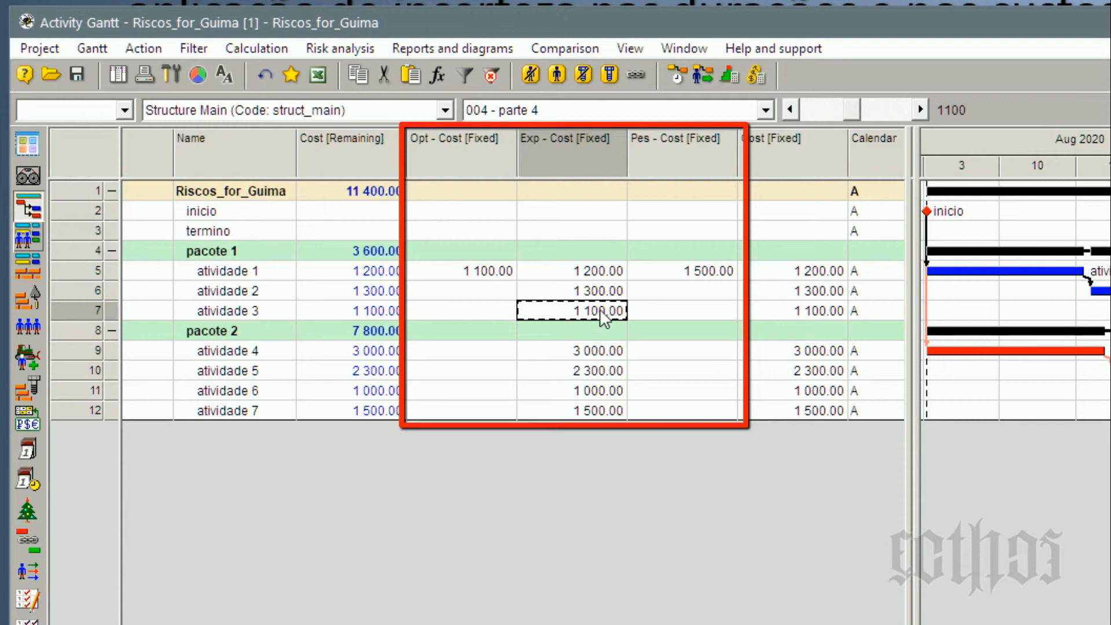
left_click(676, 291)
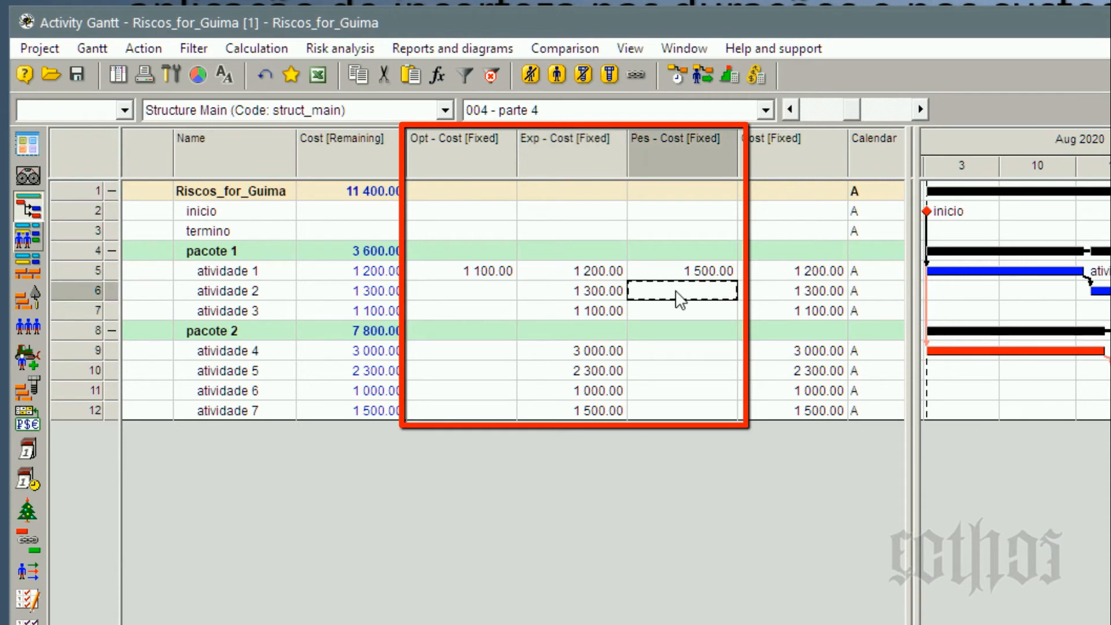
type("1500")
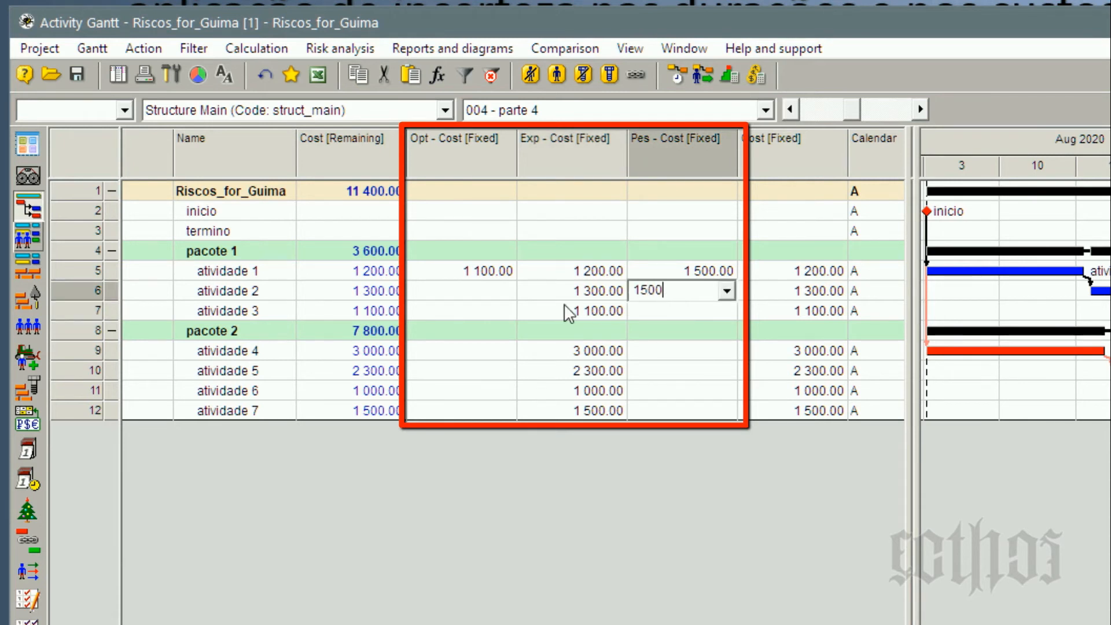
left_click(499, 290)
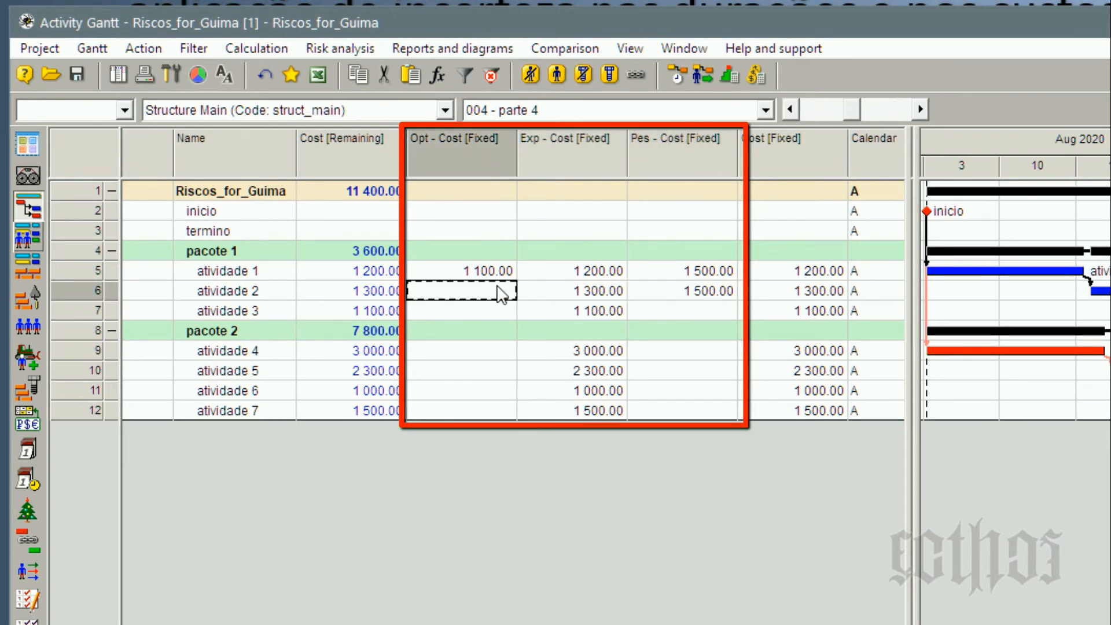
type("1300")
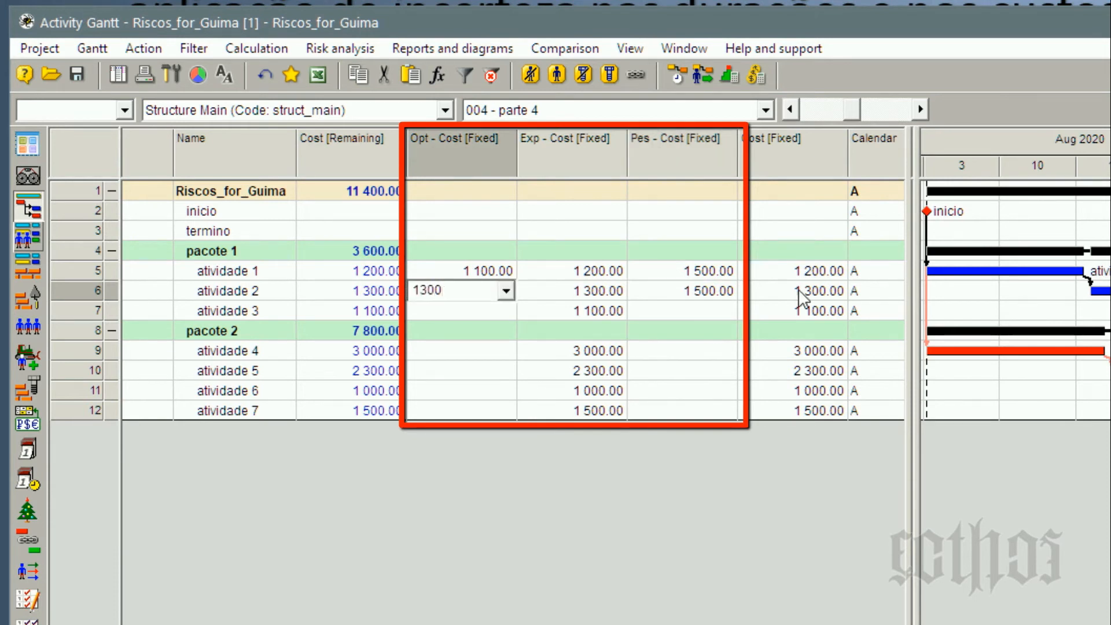
key("Return")
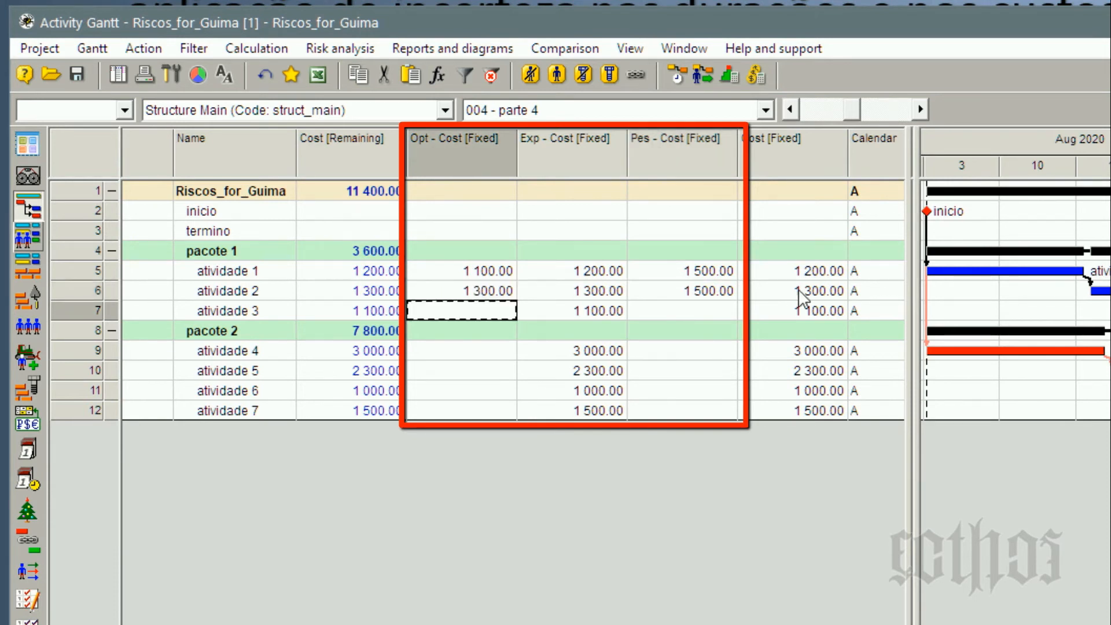
left_click(472, 291)
left_click(572, 293)
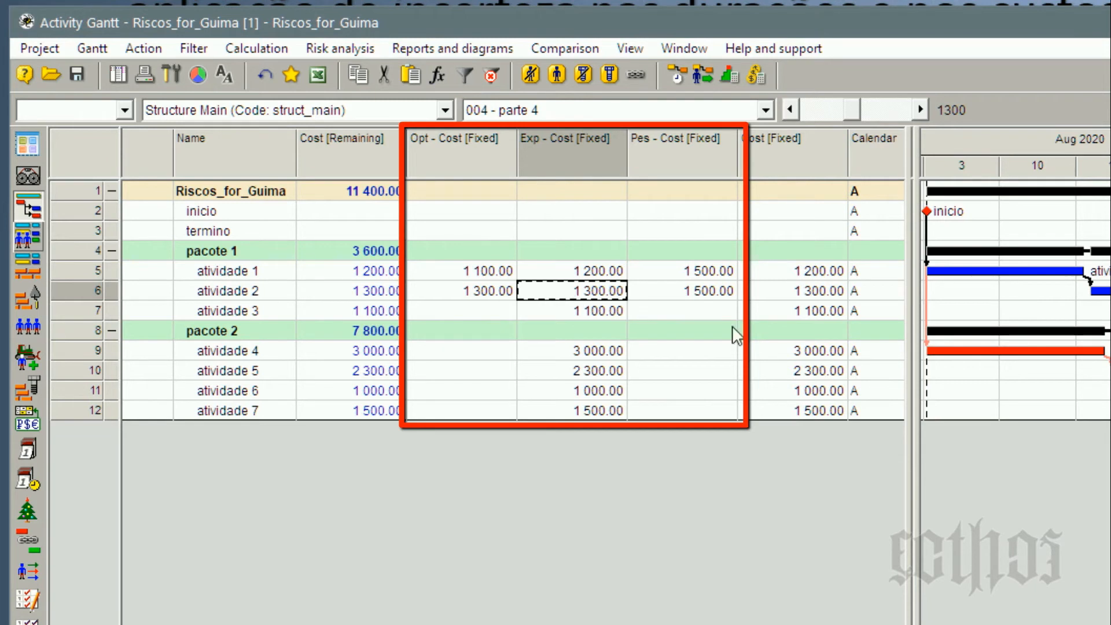
left_click(715, 293)
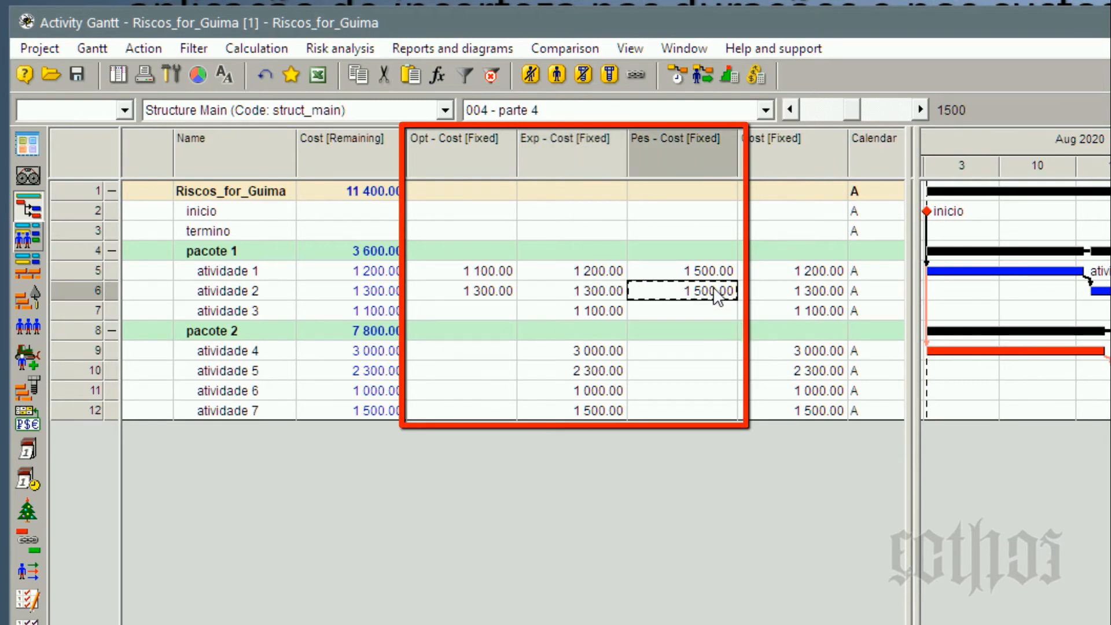
Set atividade 7's pessimistic fixed cost to 1800 and its optimistic fixed cost to 1450.
left_click(728, 393)
left_click(440, 397)
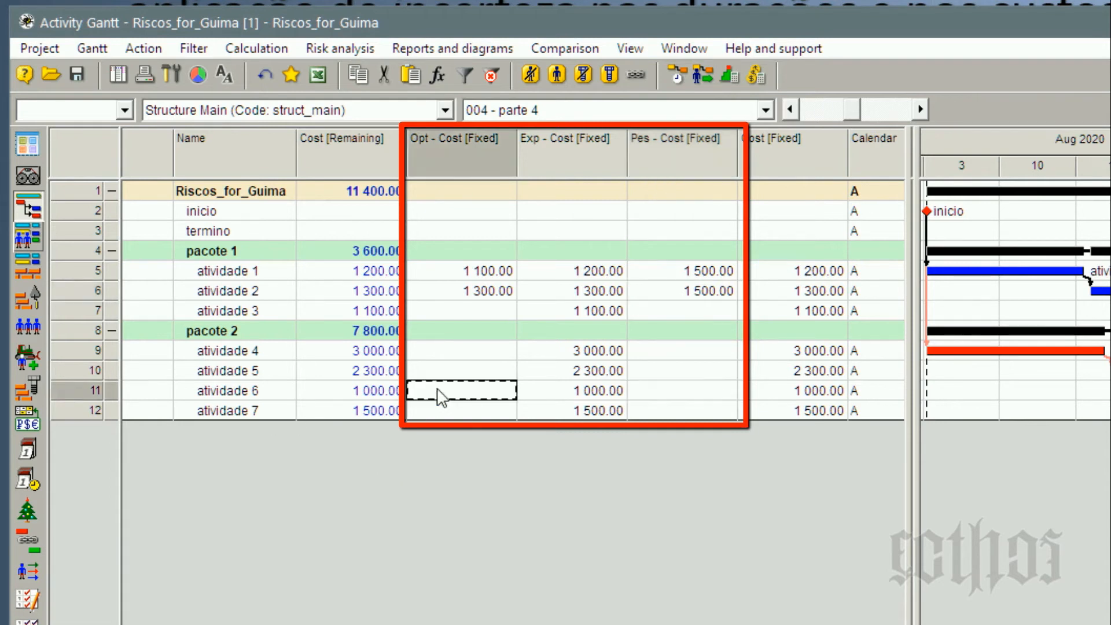
left_click(692, 413)
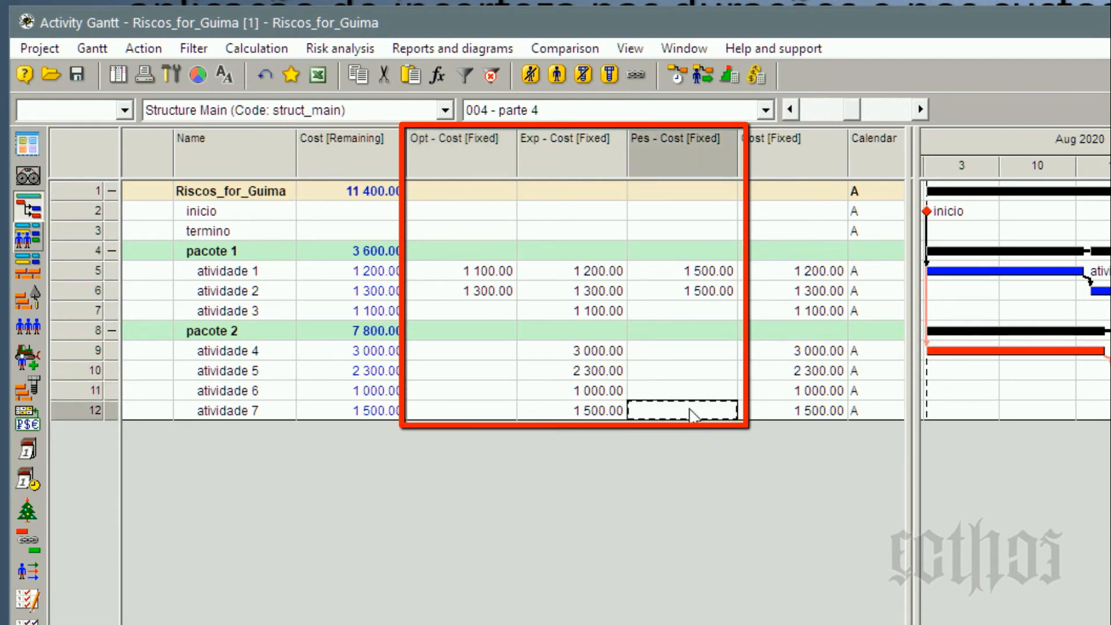
left_click(691, 413)
type("1800")
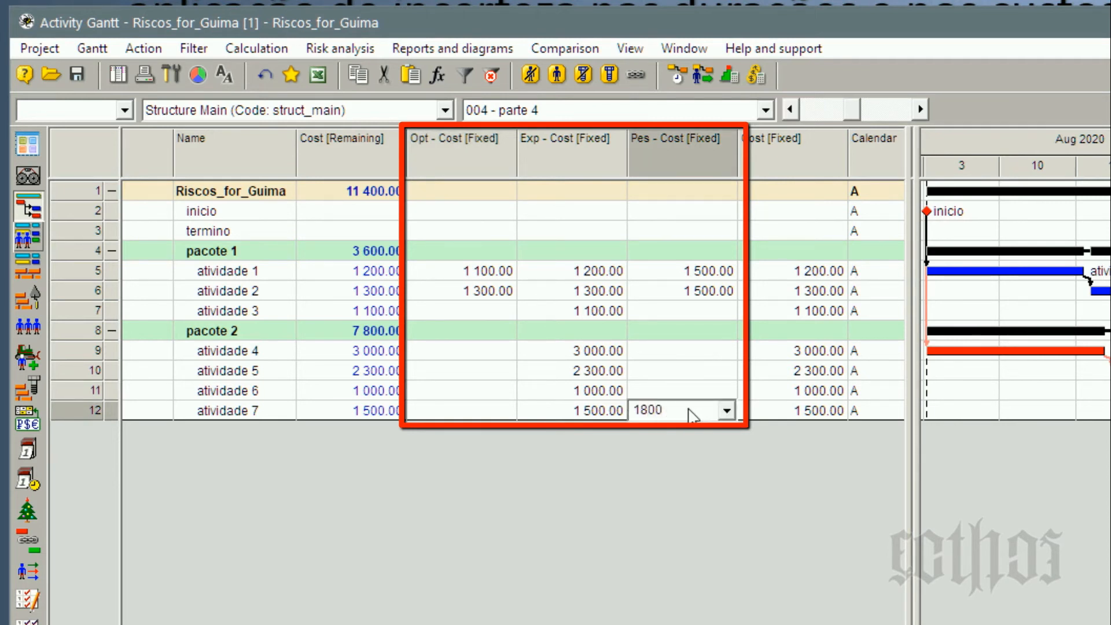
left_click(508, 412)
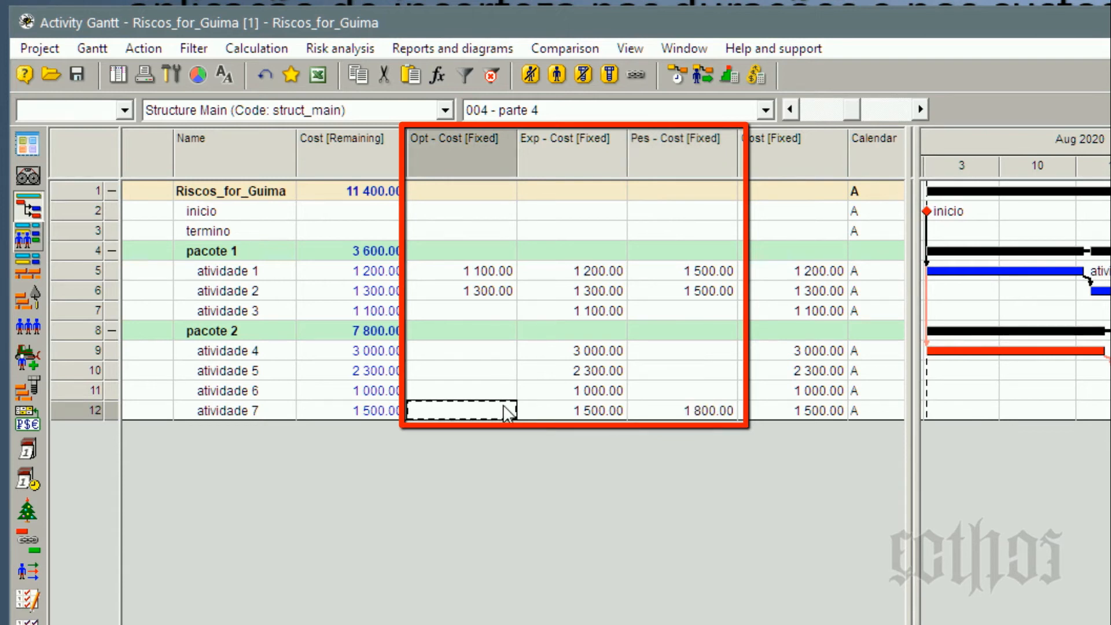
type("1450")
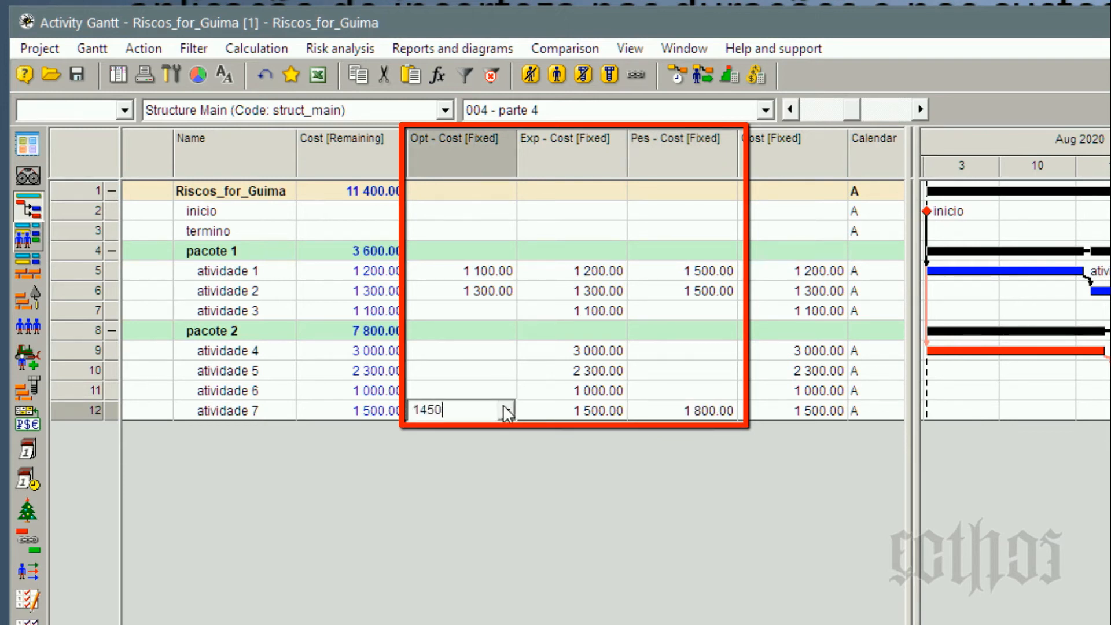
key("Return")
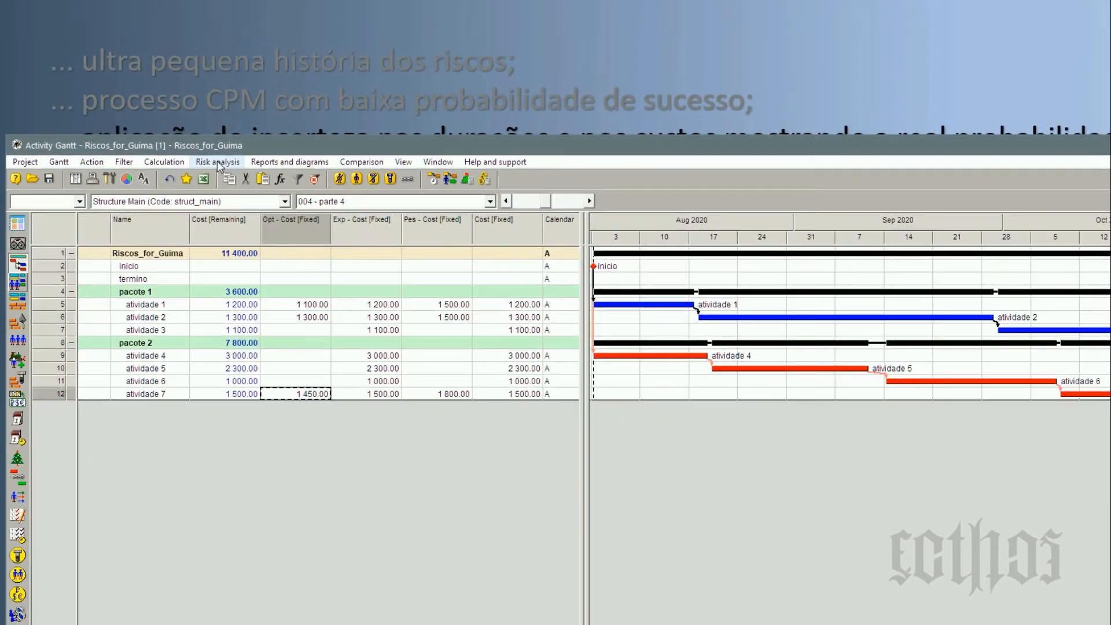
Start a Monte Carlo risk analysis and add the Cost component to its selected fields.
left_click(340, 48)
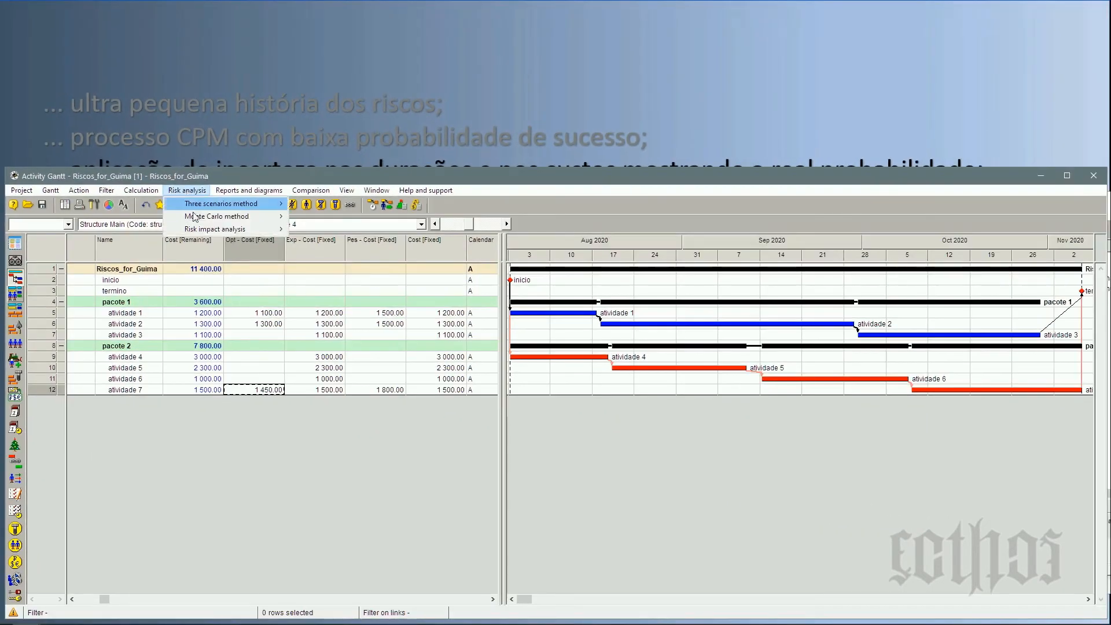
mouse_move(353, 100)
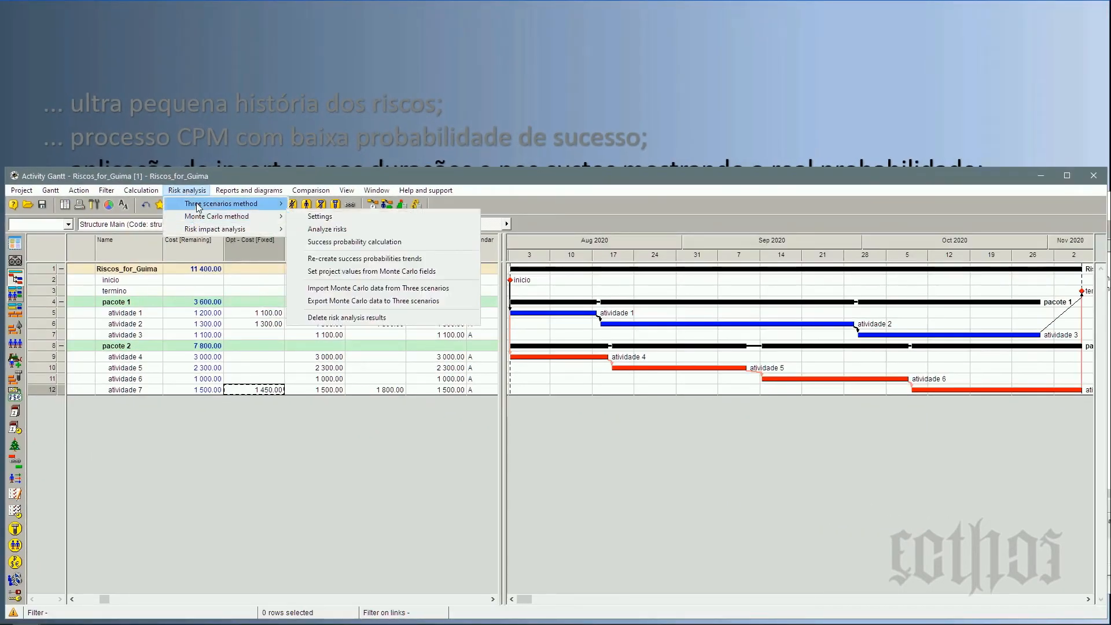
left_click(350, 230)
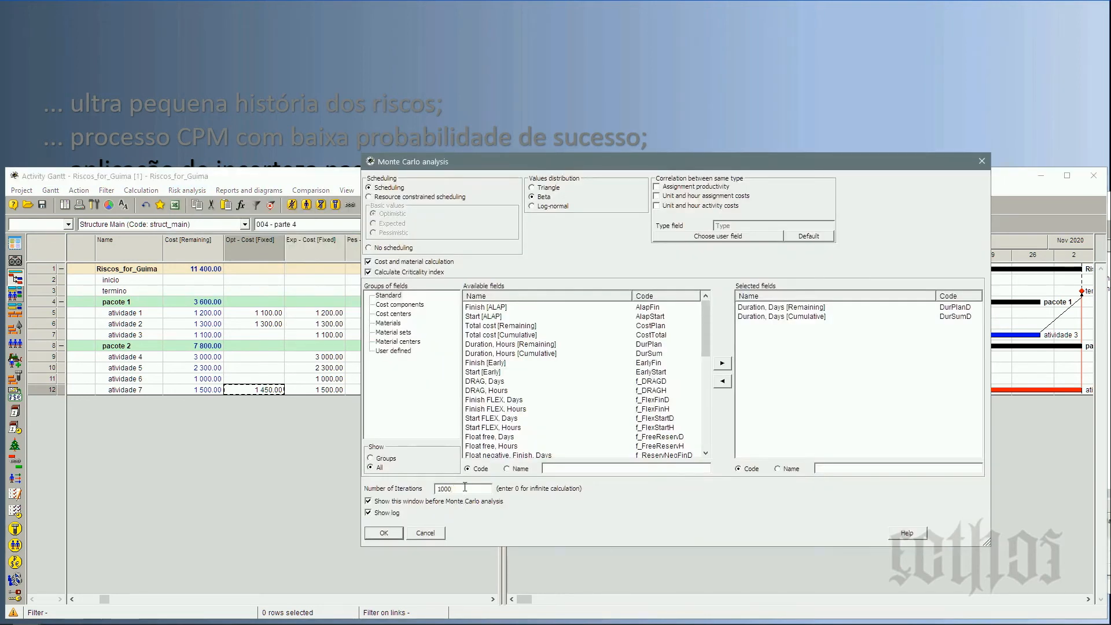
left_click(397, 305)
left_click(474, 308)
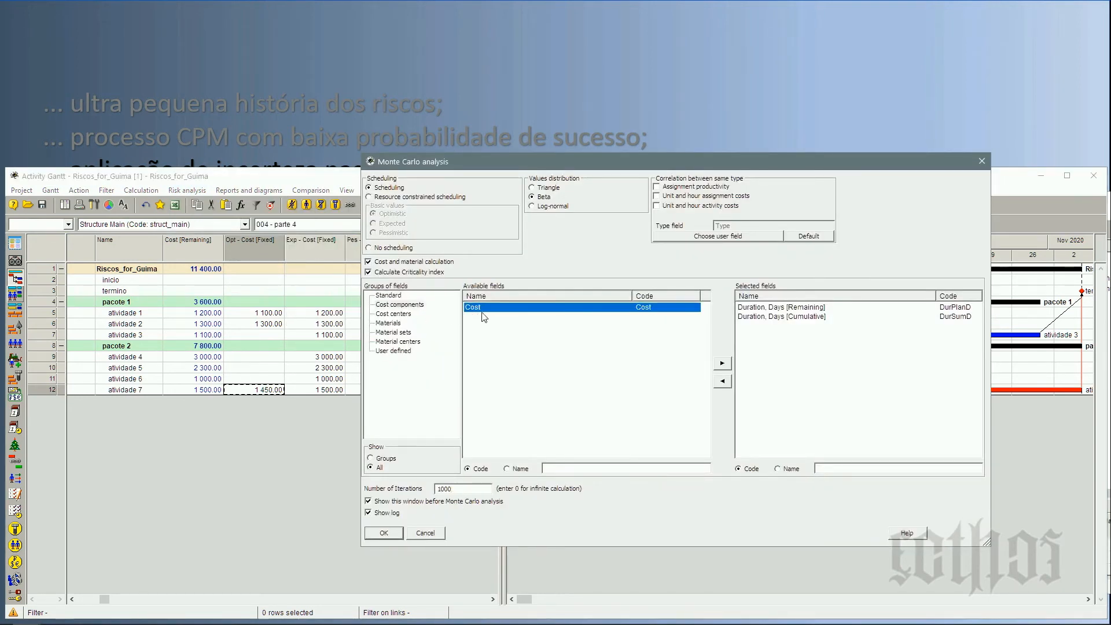
left_click(721, 363)
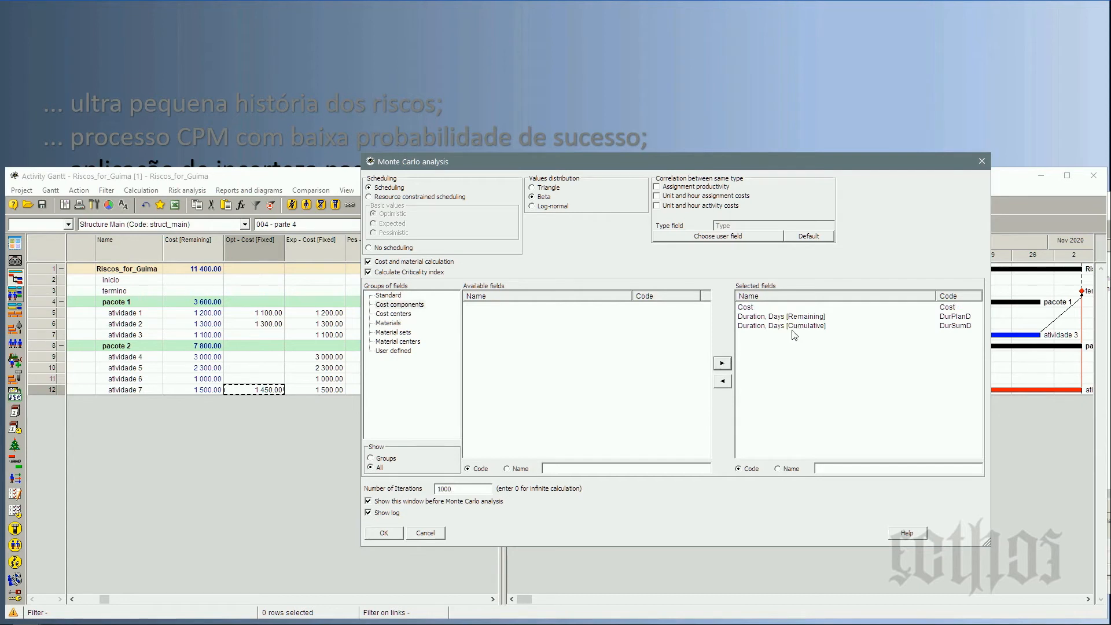
Add the standard Finish field to the selected fields, run the Monte Carlo analysis and close its log.
left_click(392, 296)
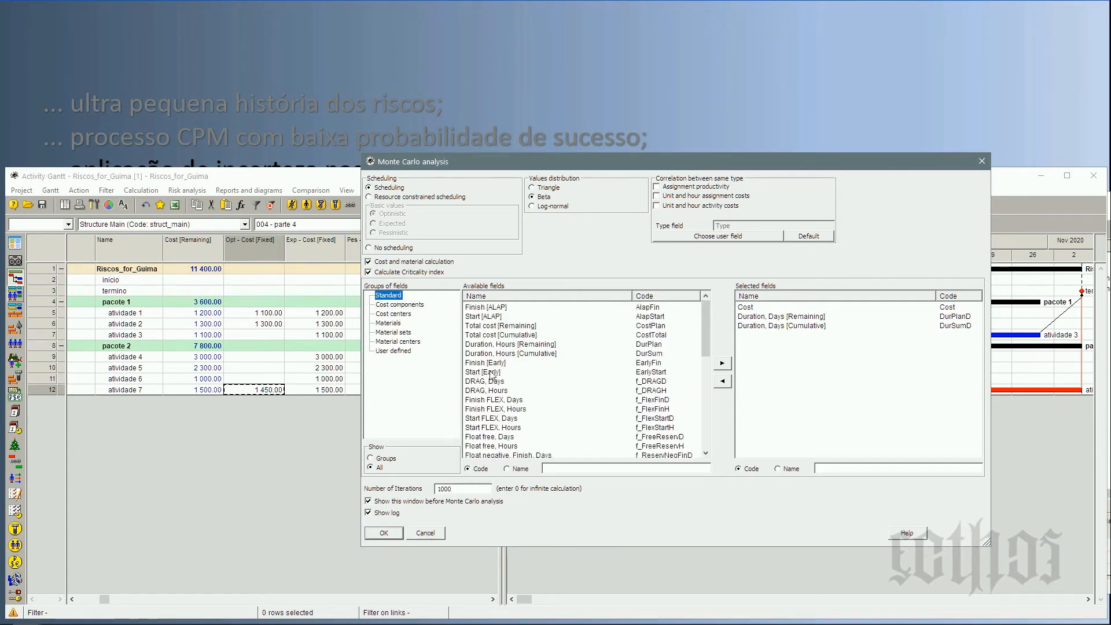
scroll(481, 373, "down", 4)
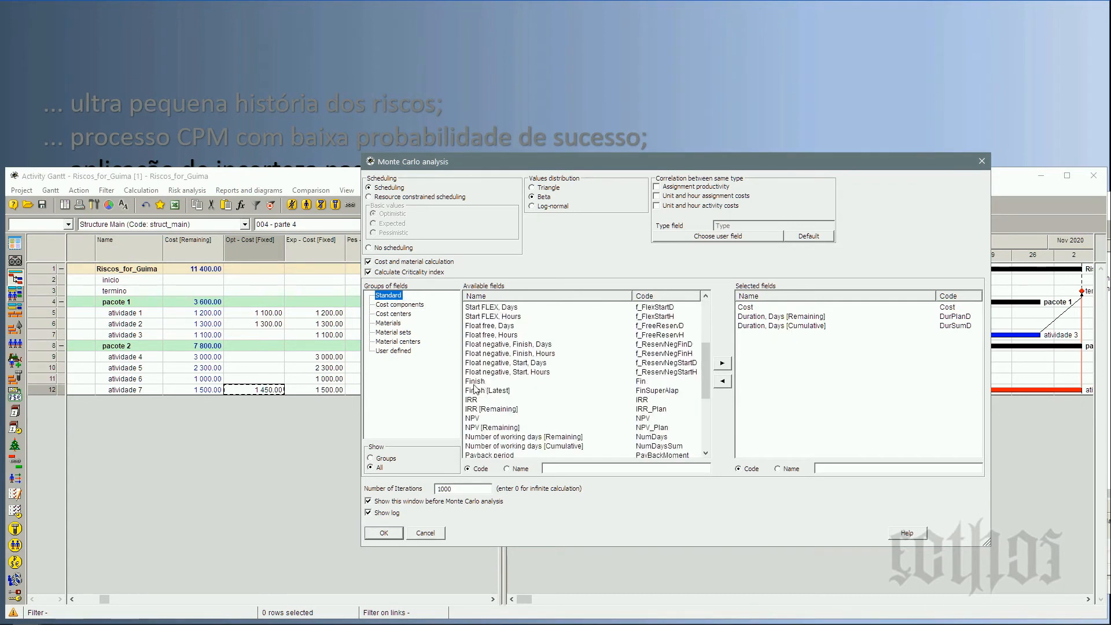
left_click(641, 382)
left_click(722, 363)
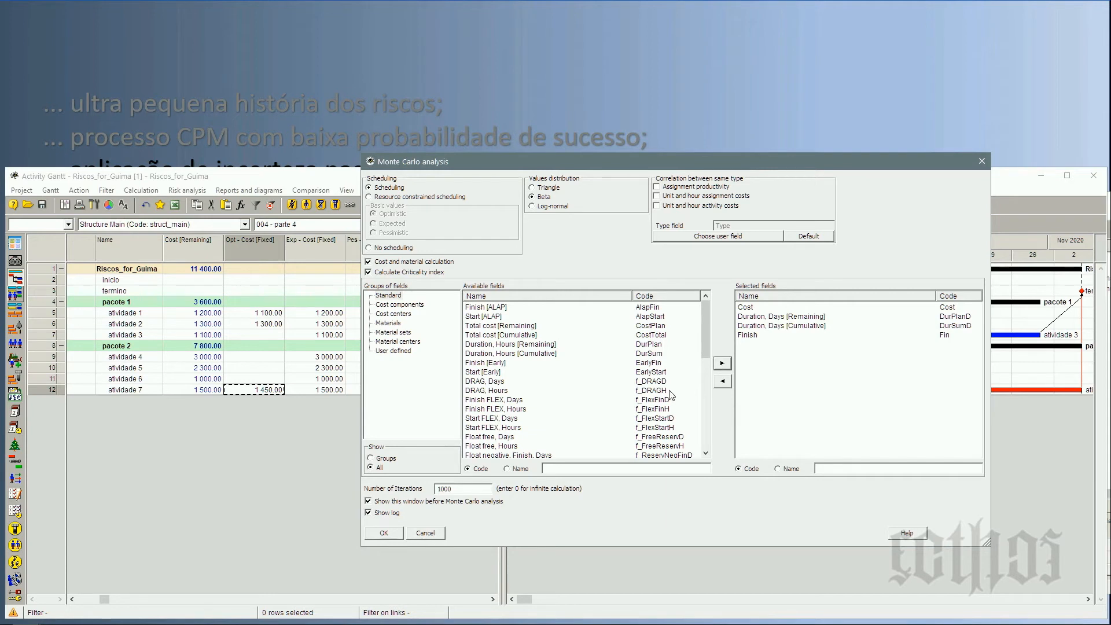
left_click(385, 534)
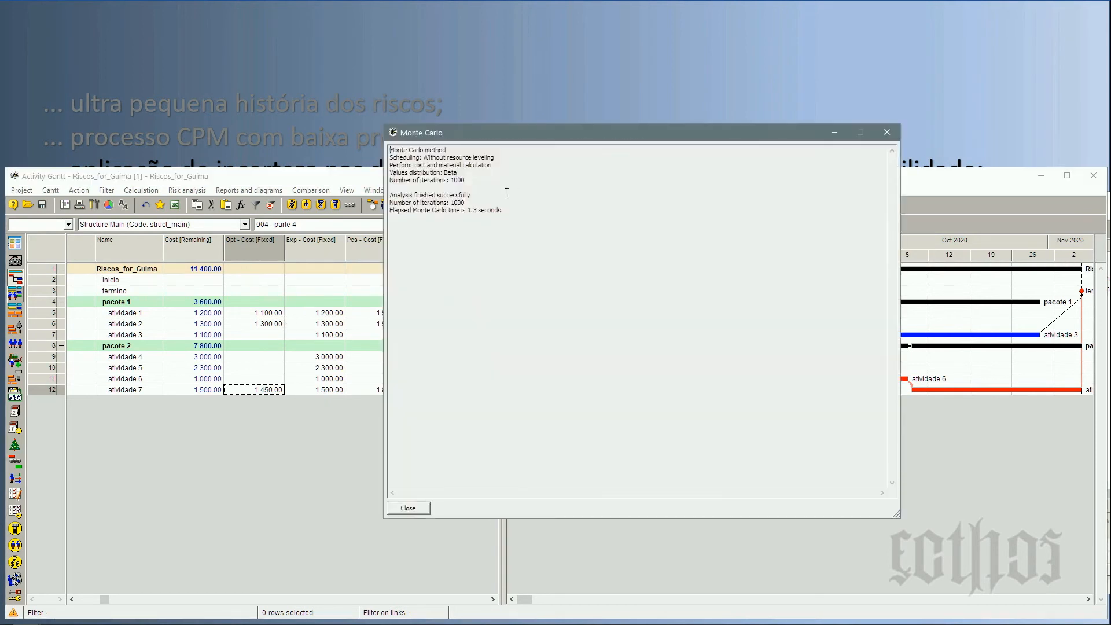
left_click(413, 505)
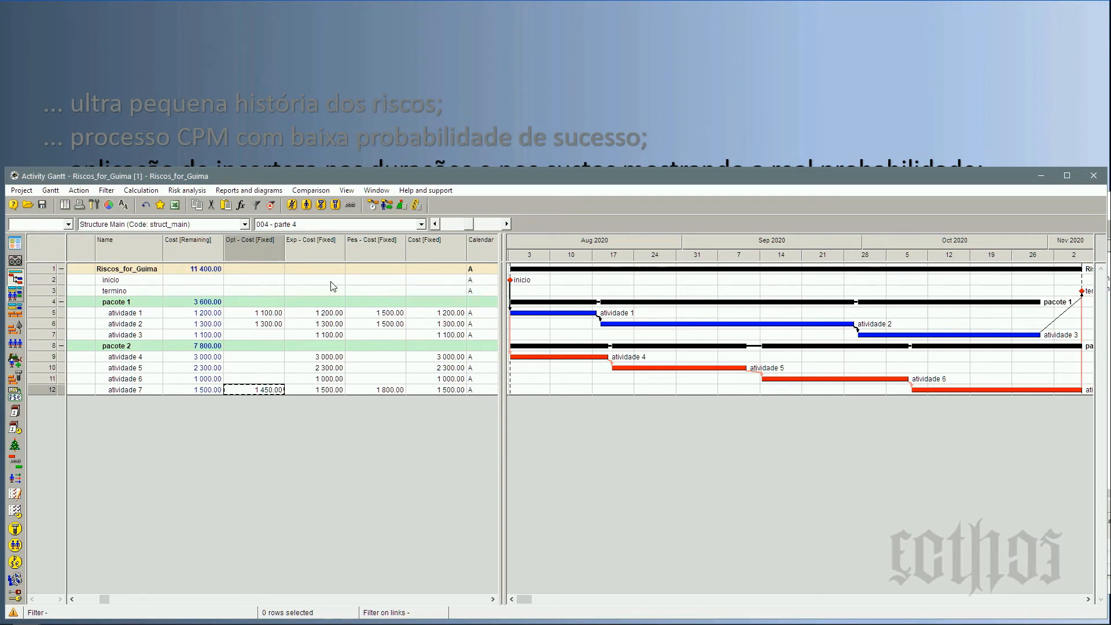
Open the Monte Carlo probability distribution of the Riscos_for_Guima phase for the cumulative duration in days.
right_click(46, 276)
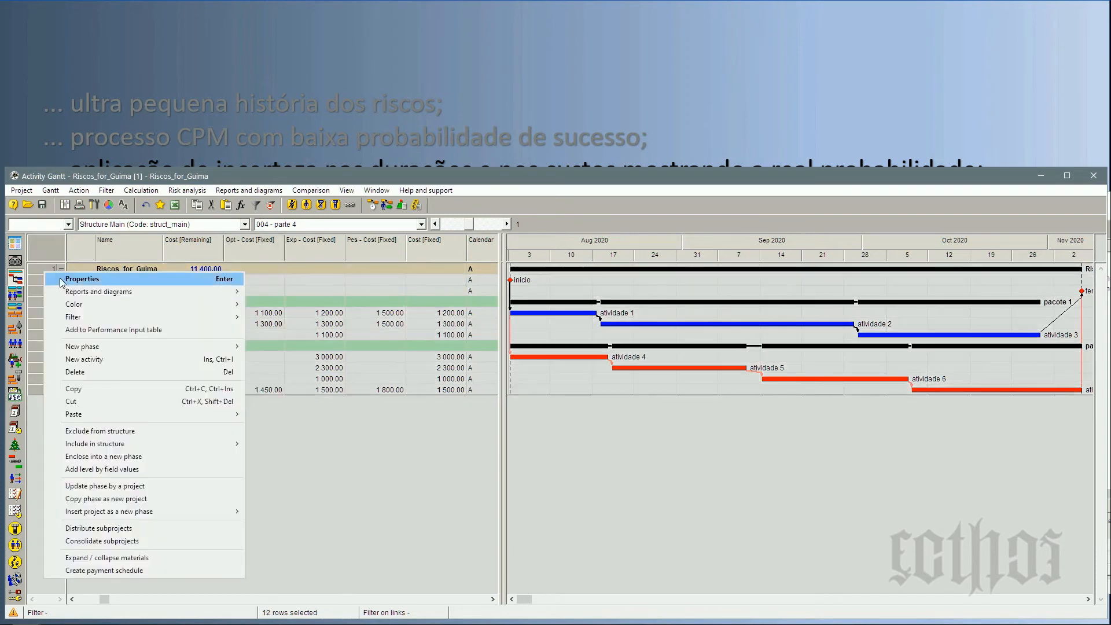
mouse_move(99, 292)
mouse_move(313, 292)
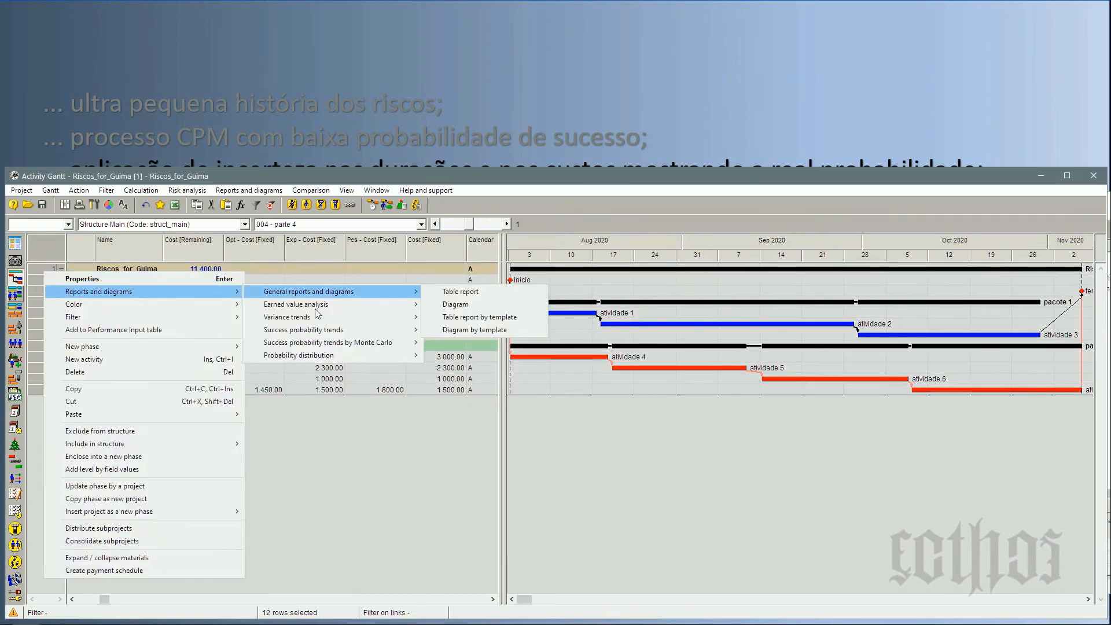
mouse_move(326, 358)
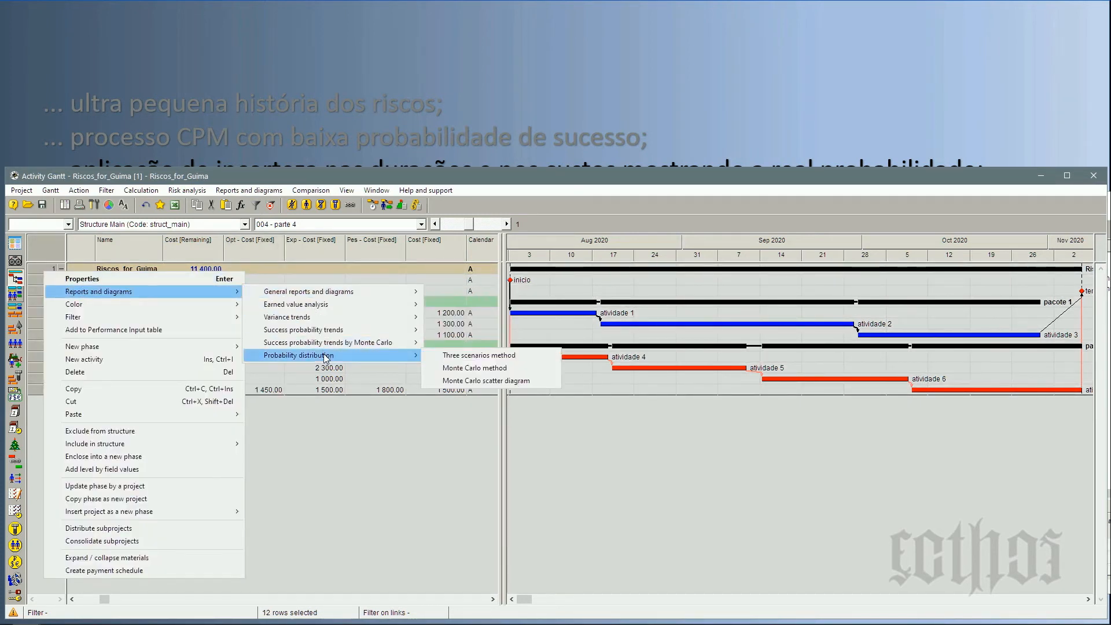
left_click(478, 369)
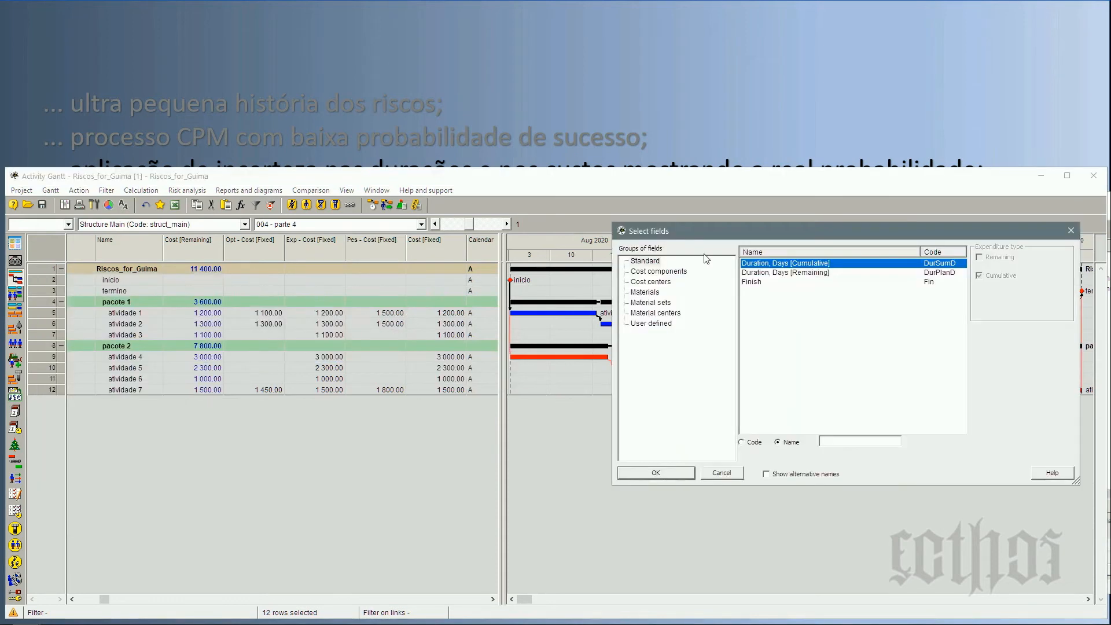
left_click(659, 472)
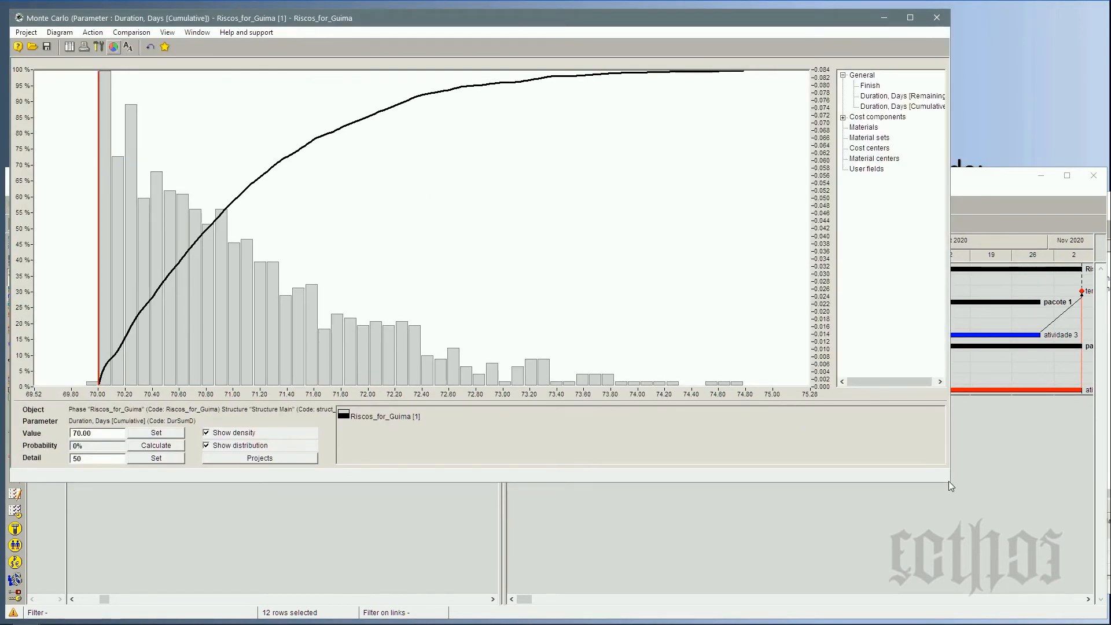
Make the duration chart window narrower and taller, set its value marker to about 72.35 days, and move the window aside.
left_click_drag(949, 481, 491, 623)
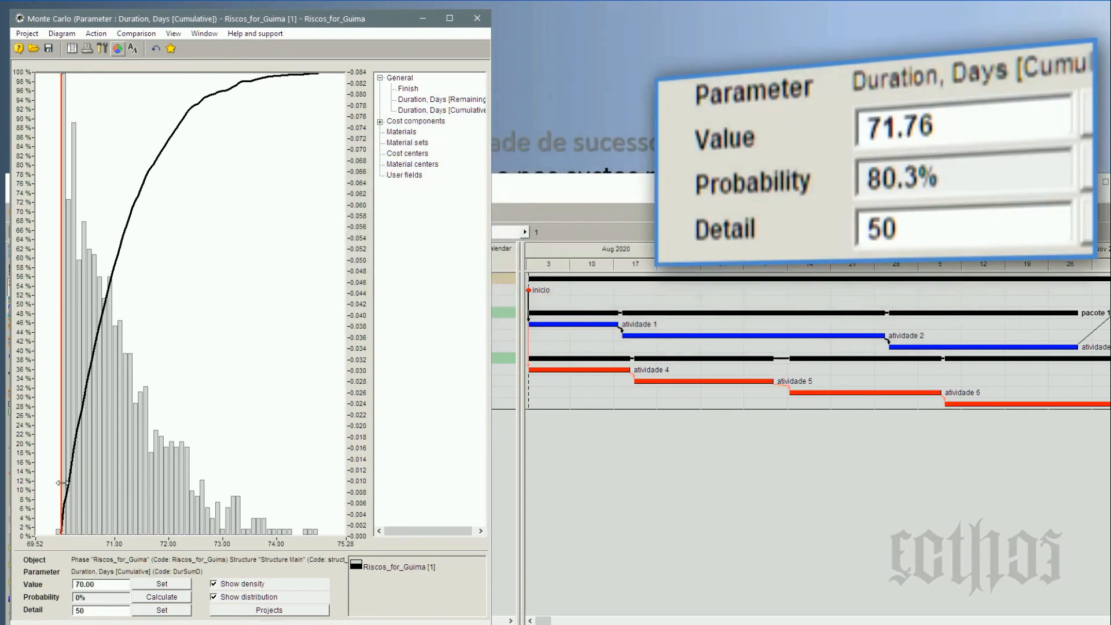
left_click_drag(63, 495, 187, 499)
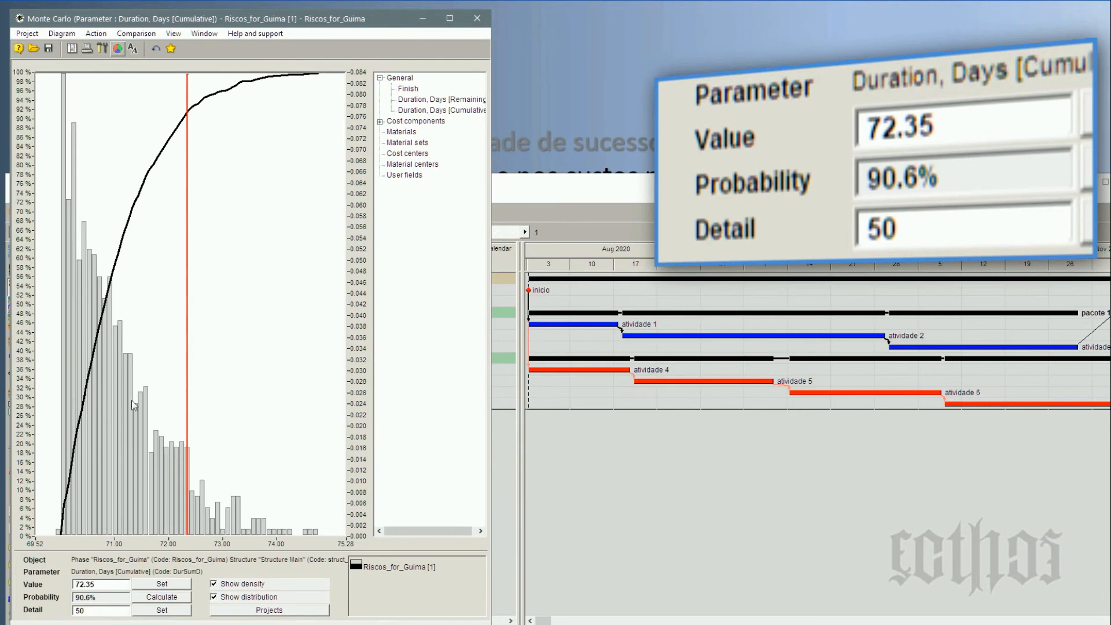
left_click_drag(96, 19, 720, 19)
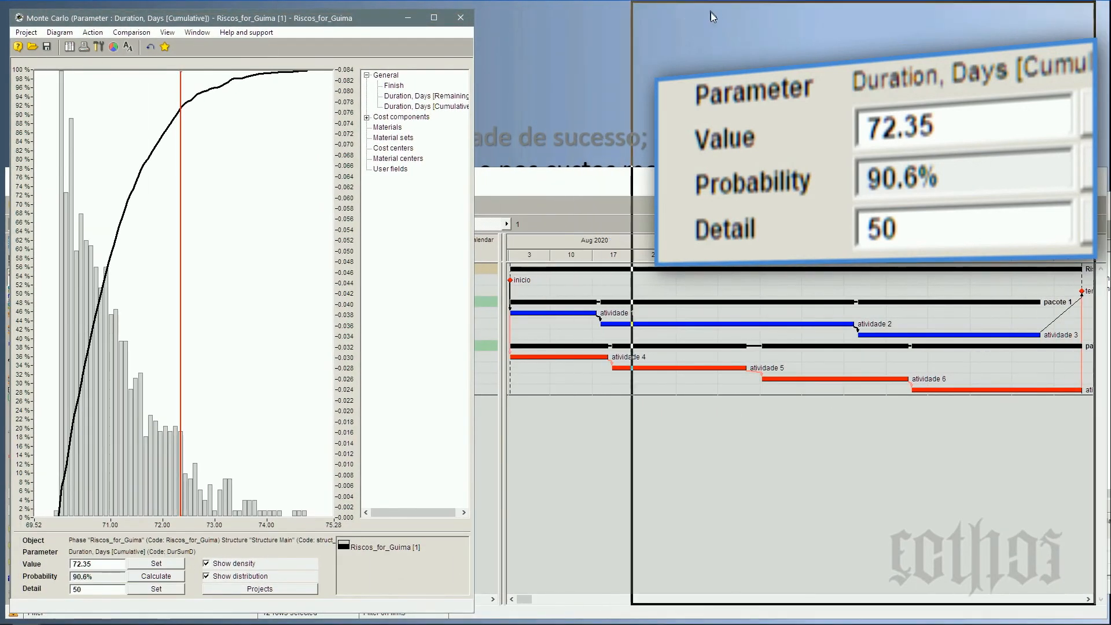
Open the Monte Carlo probability distribution of the Riscos_for_Guima phase for the cumulative Cost component.
right_click(45, 269)
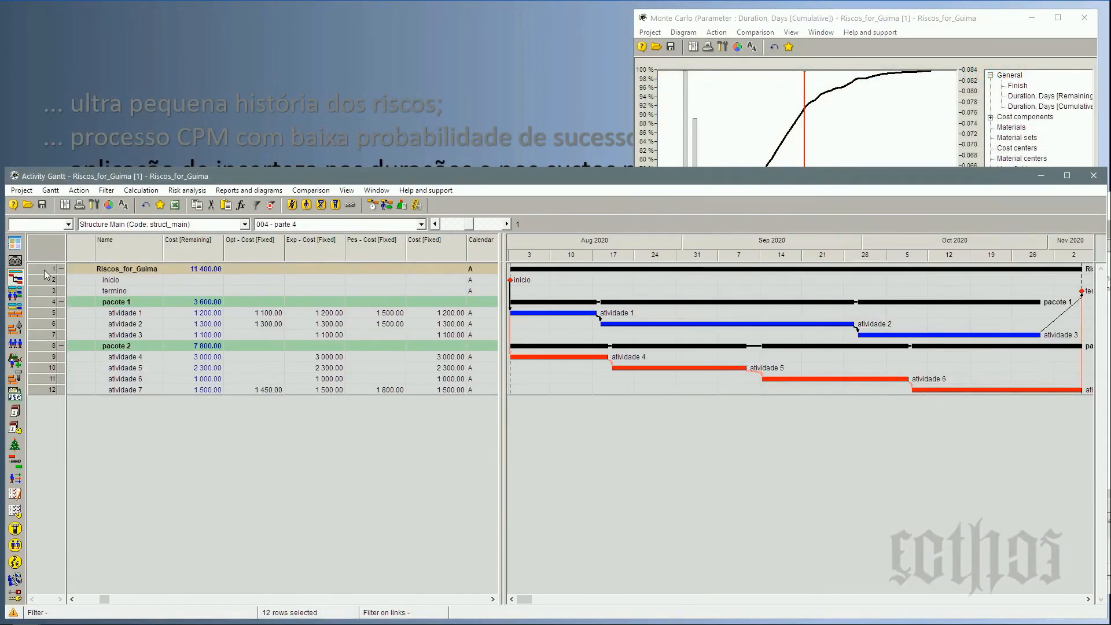
mouse_move(88, 301)
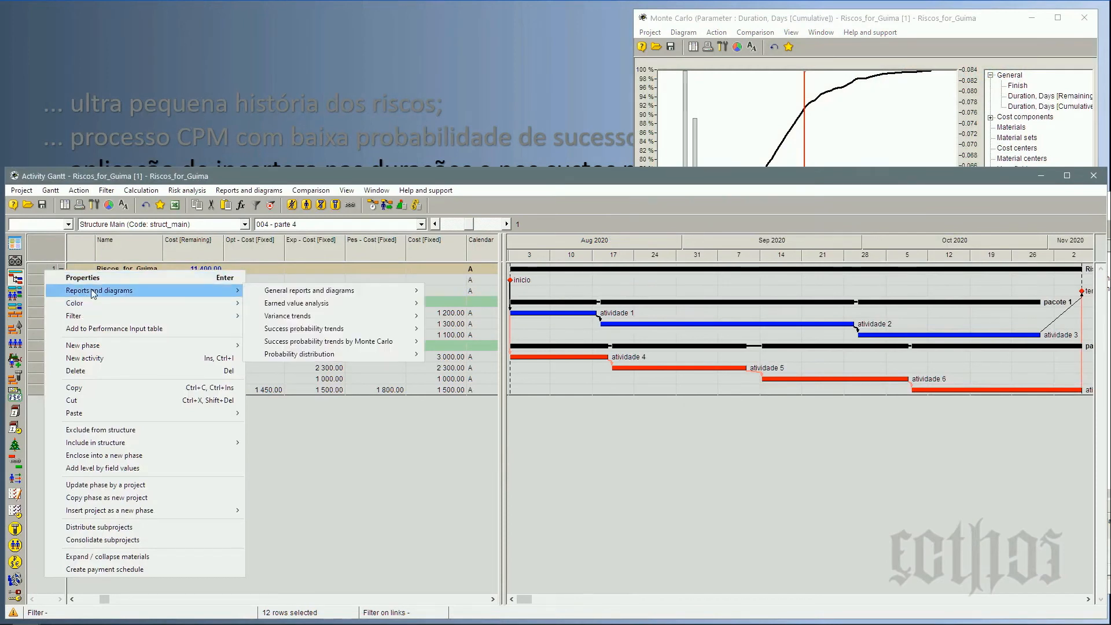
mouse_move(339, 360)
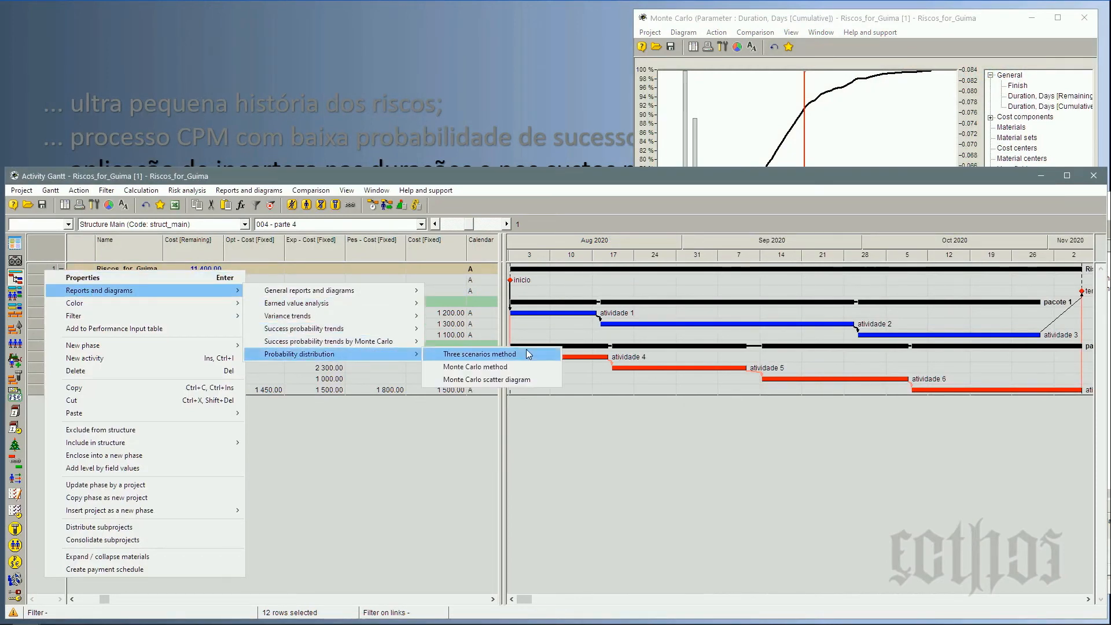
left_click(531, 366)
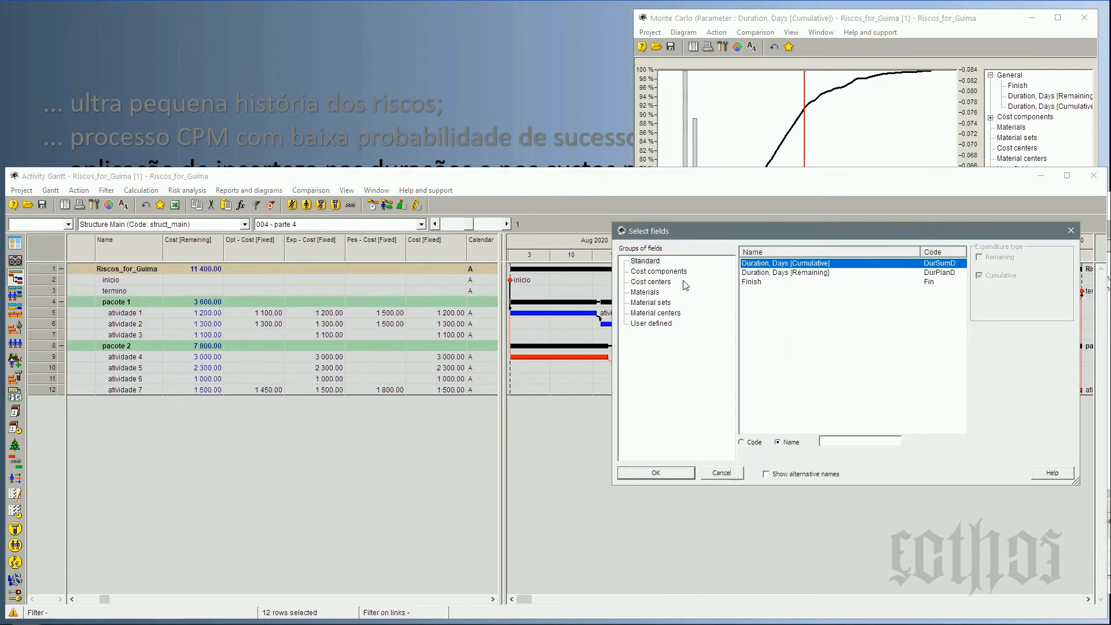
left_click(662, 272)
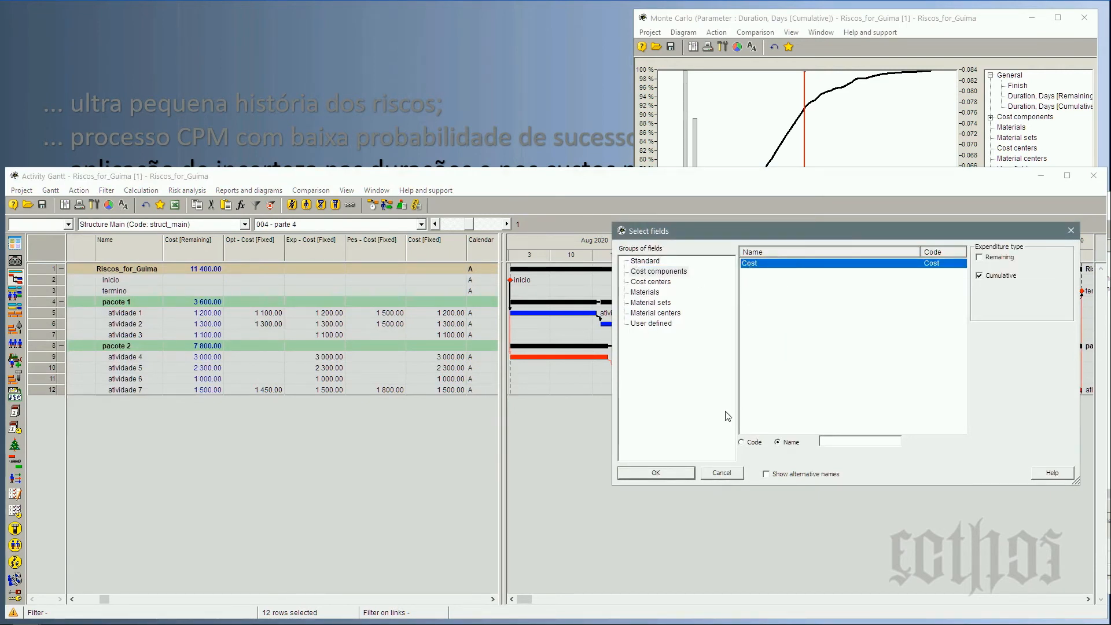
left_click(687, 475)
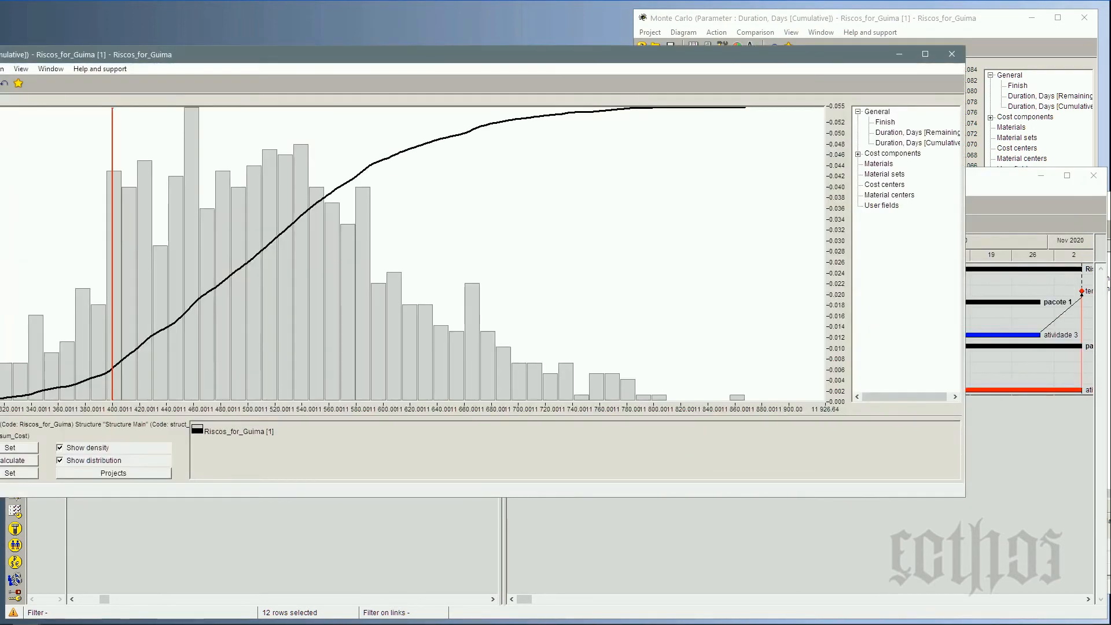
Reposition the cost chart window, make it narrower and taller, and set its value marker to about 11 661.47.
left_click_drag(0, 46, 9, 11)
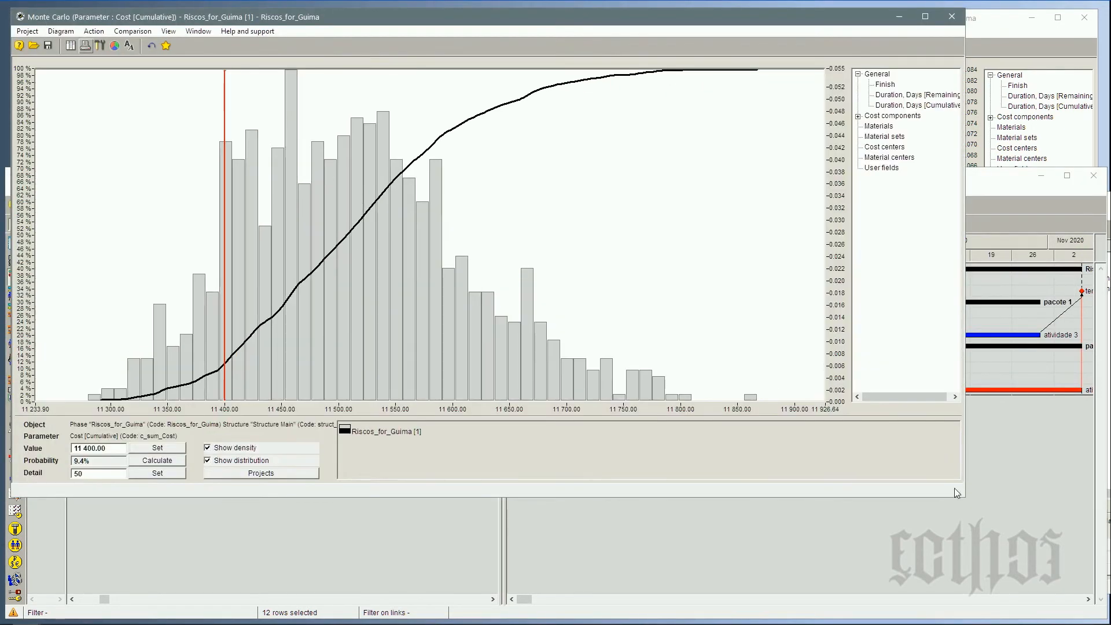
left_click_drag(964, 496, 491, 617)
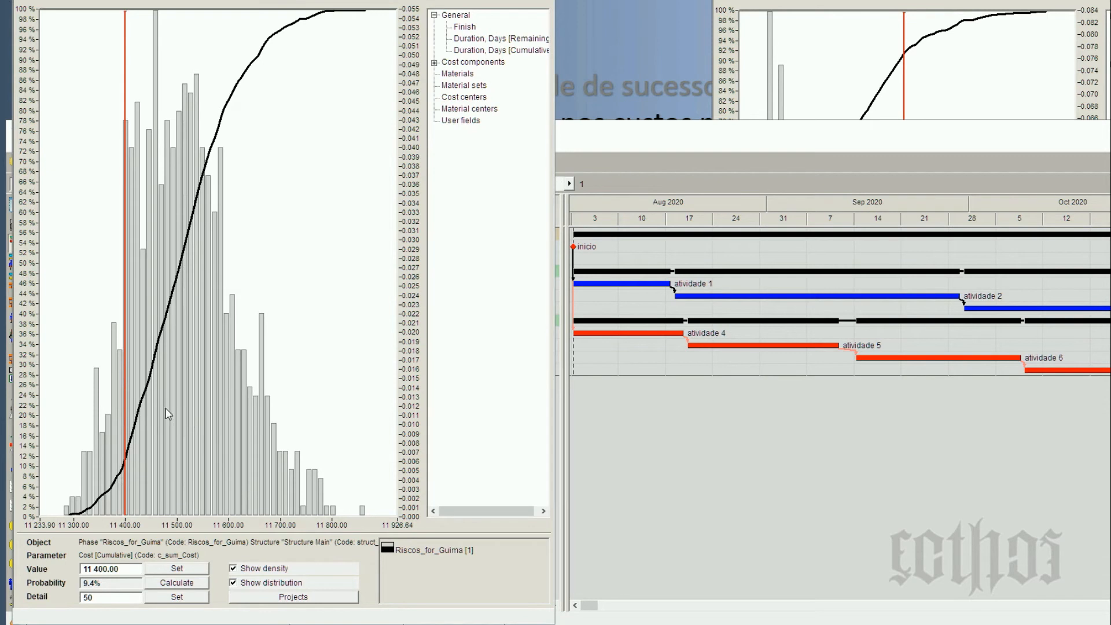
left_click_drag(125, 388, 259, 475)
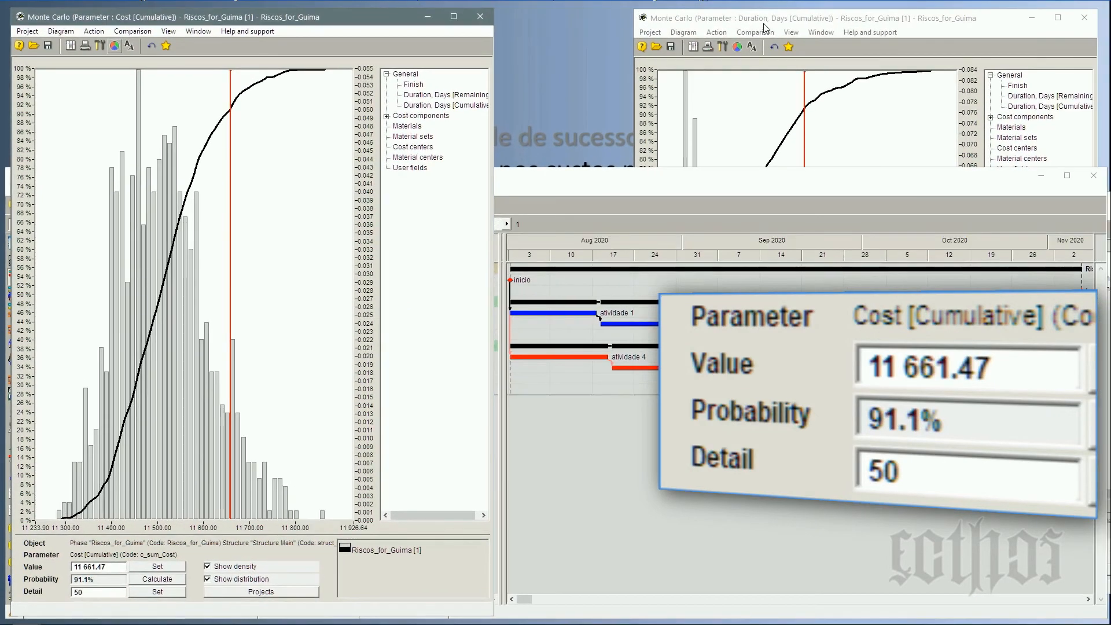
Compare the cost and duration charts side by side, and check atividade 1's fixed cost and the project's remaining cost in the schedule.
left_click(763, 24)
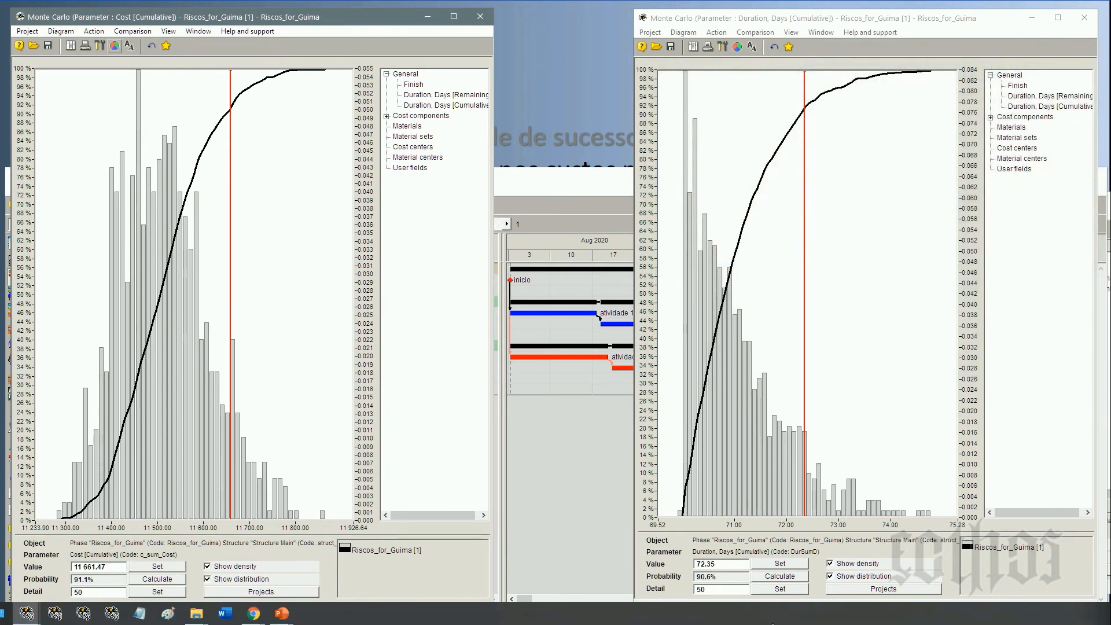
left_click(724, 563)
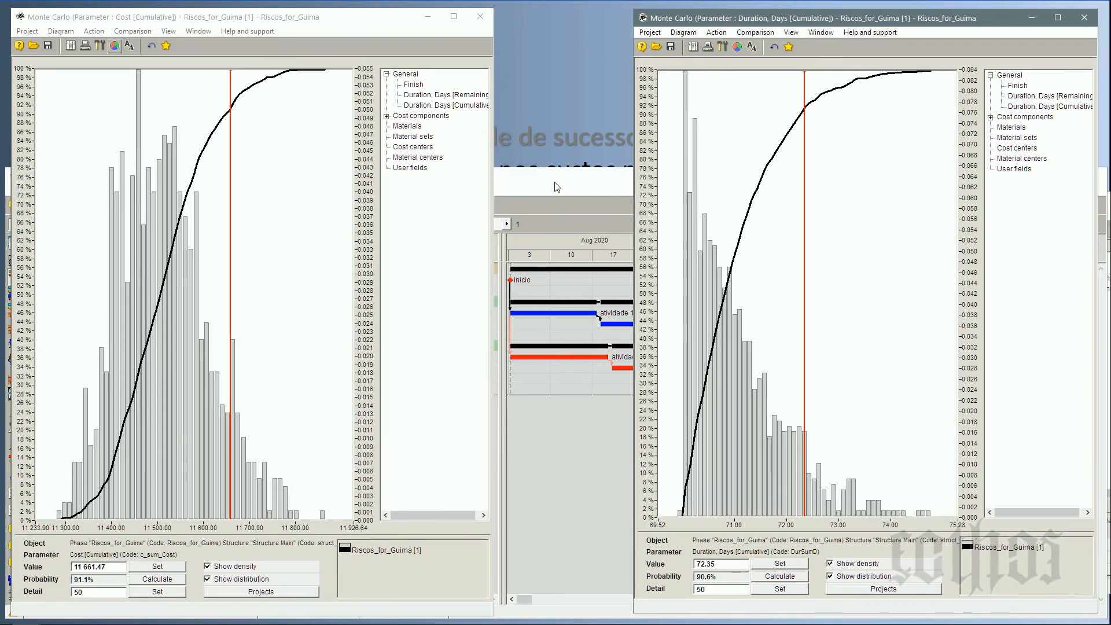
left_click(555, 214)
left_click(418, 314)
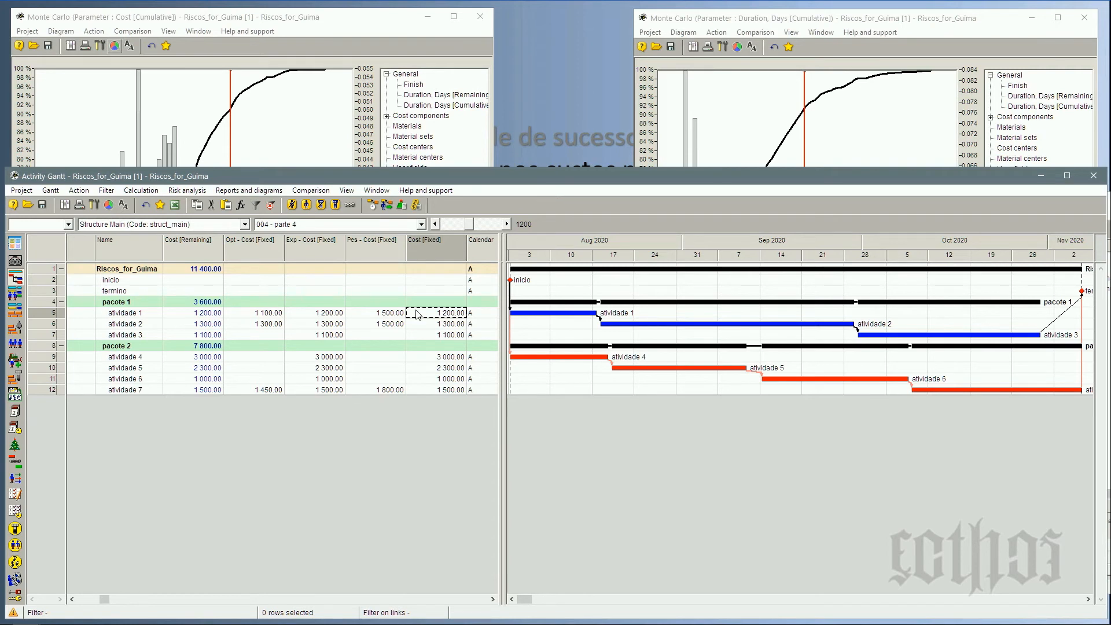
left_click(197, 272)
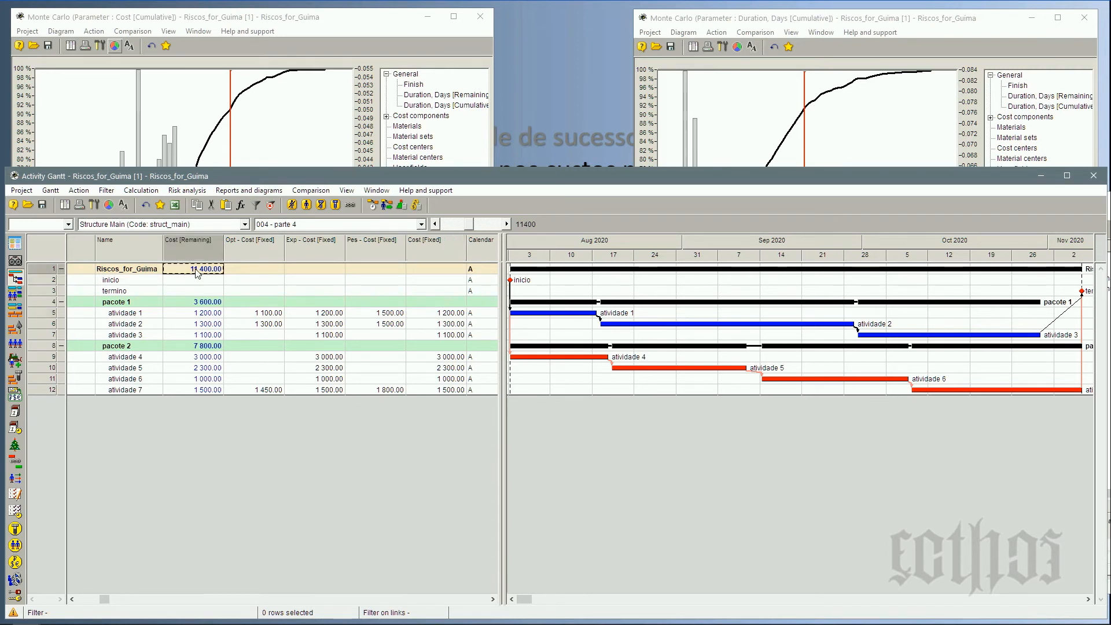
Check the project's remaining duration in the 002 - parte 2 layout and return to the 004 - parte 4 layout.
left_click(398, 225)
left_click(397, 262)
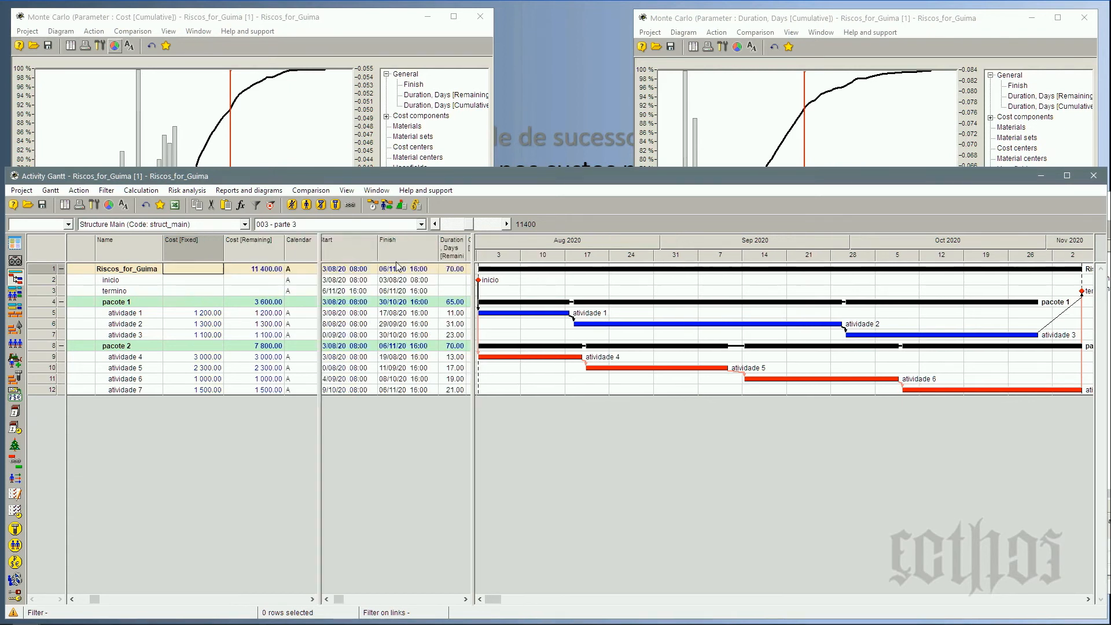
left_click(388, 225)
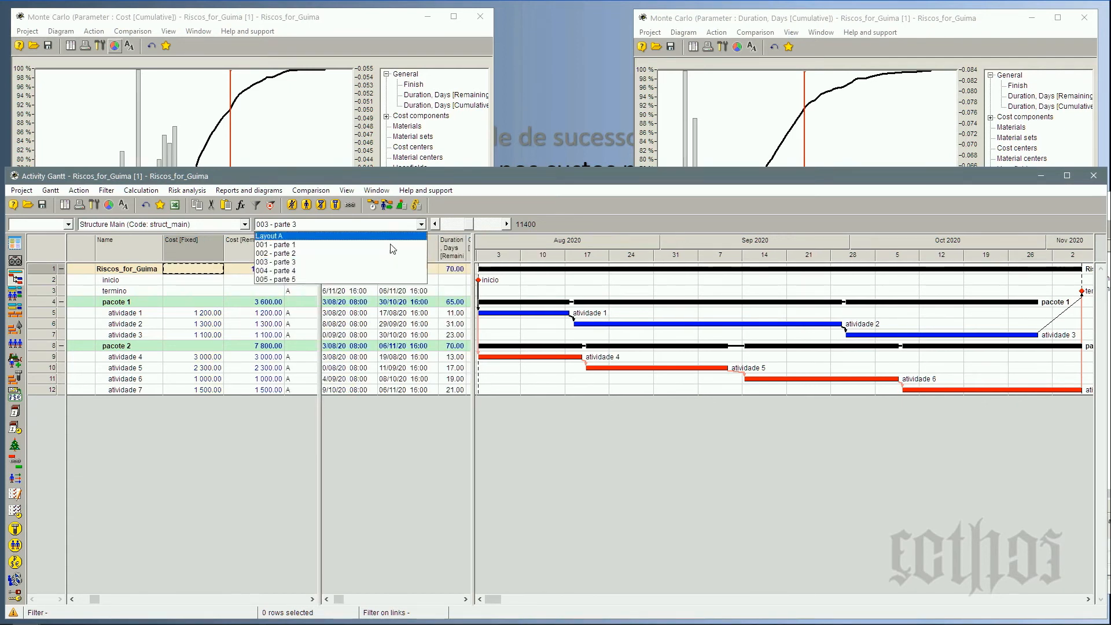
left_click(397, 251)
left_click(398, 270)
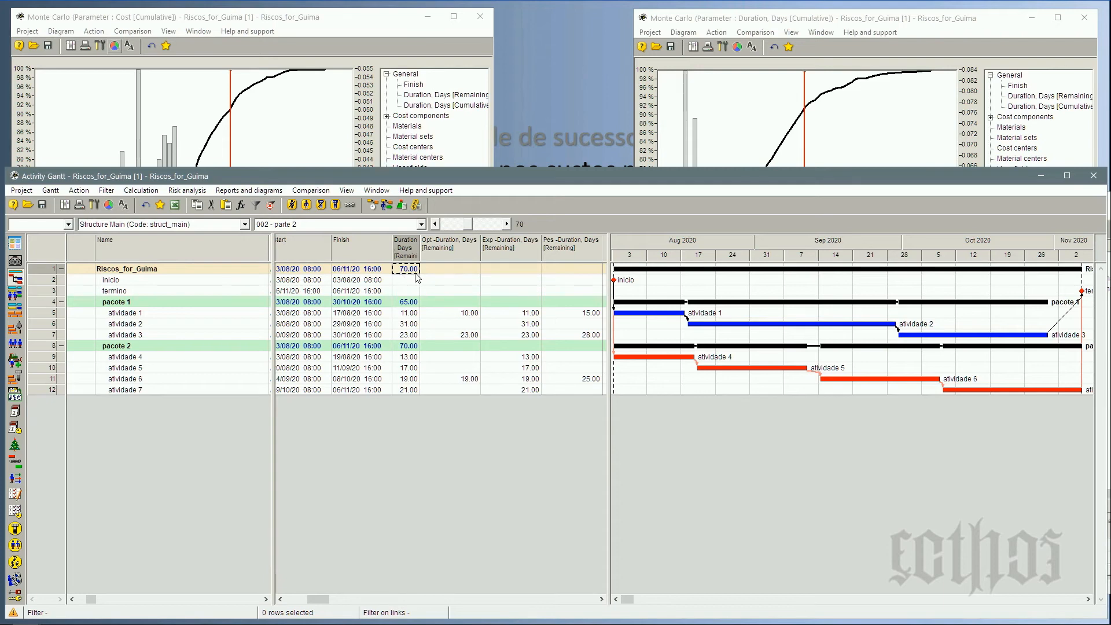
left_click(379, 224)
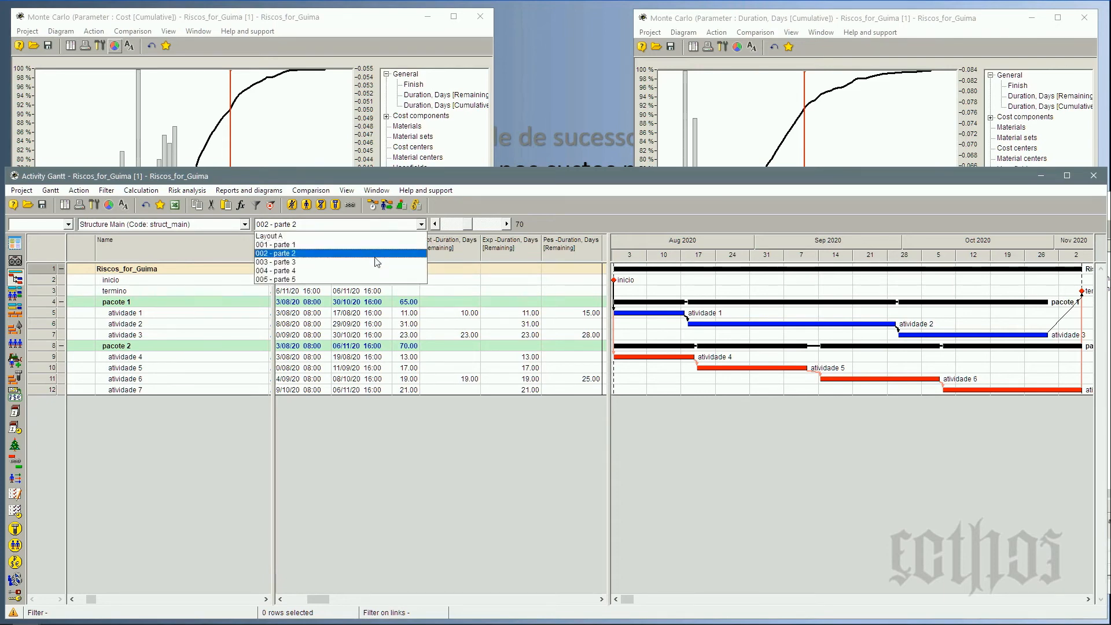
left_click(370, 270)
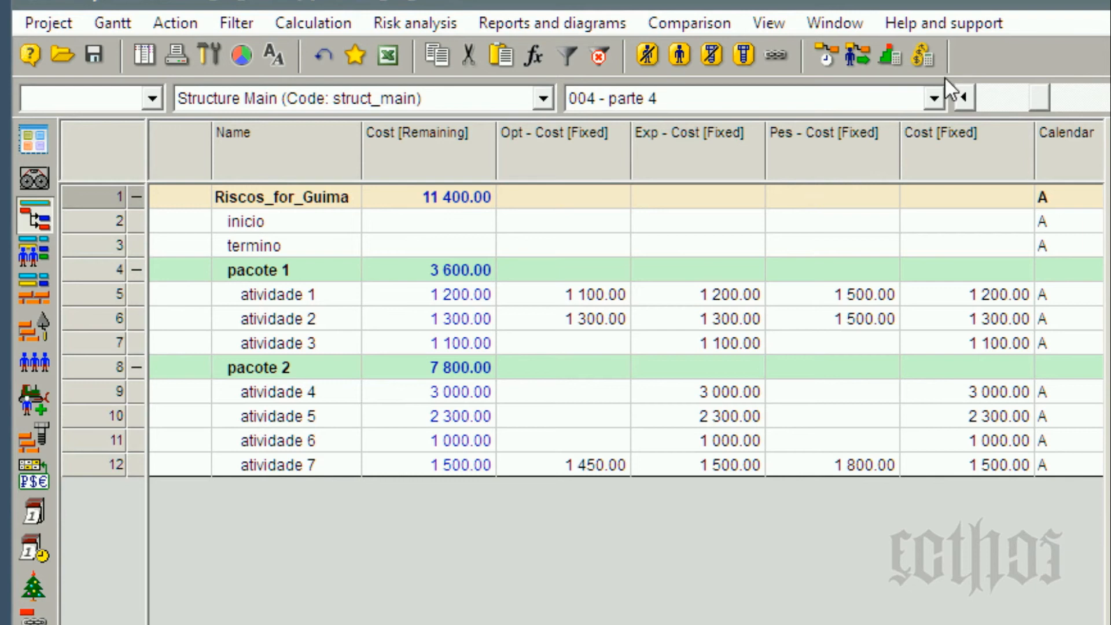
Switch to the 005 - parte 5 layout and run the Monte Carlo success probability calculation.
left_click(826, 101)
left_click(821, 216)
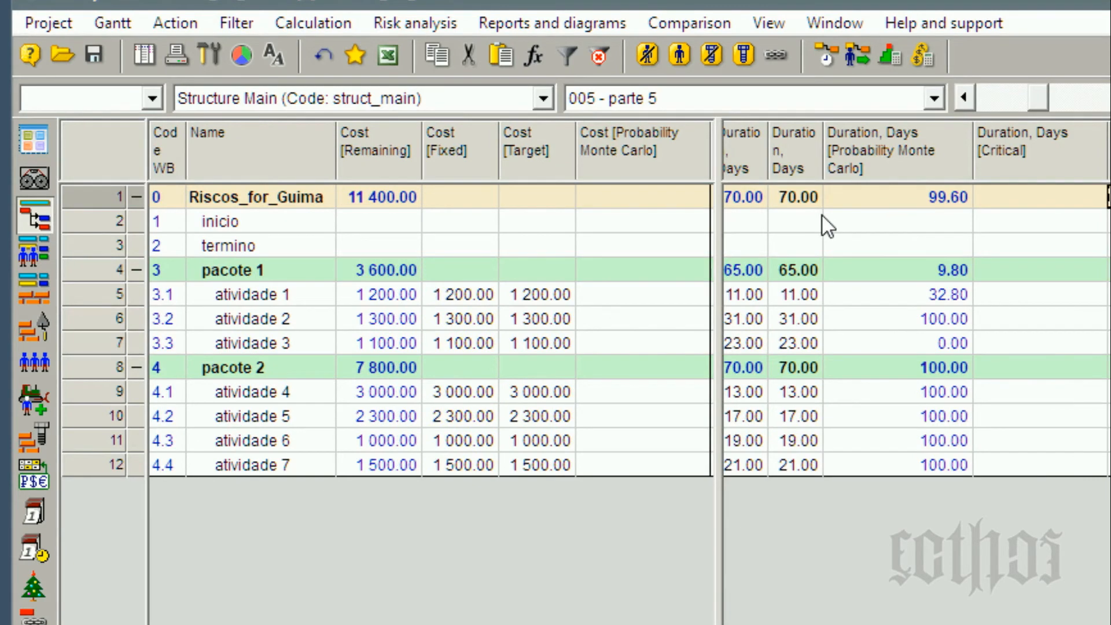
left_click(409, 25)
mouse_move(429, 72)
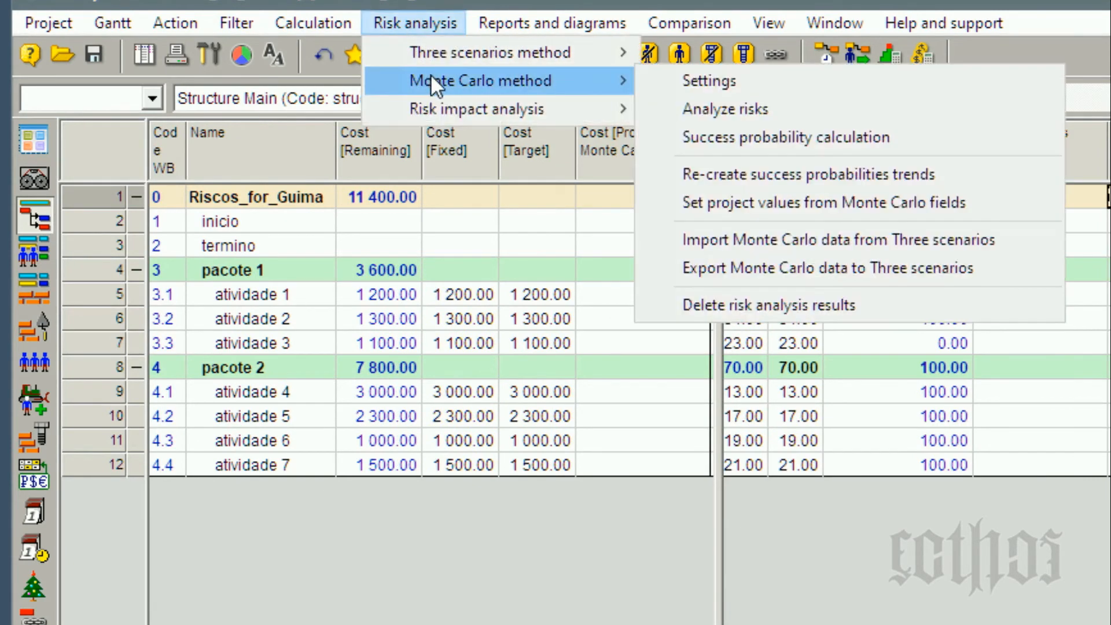
left_click(810, 116)
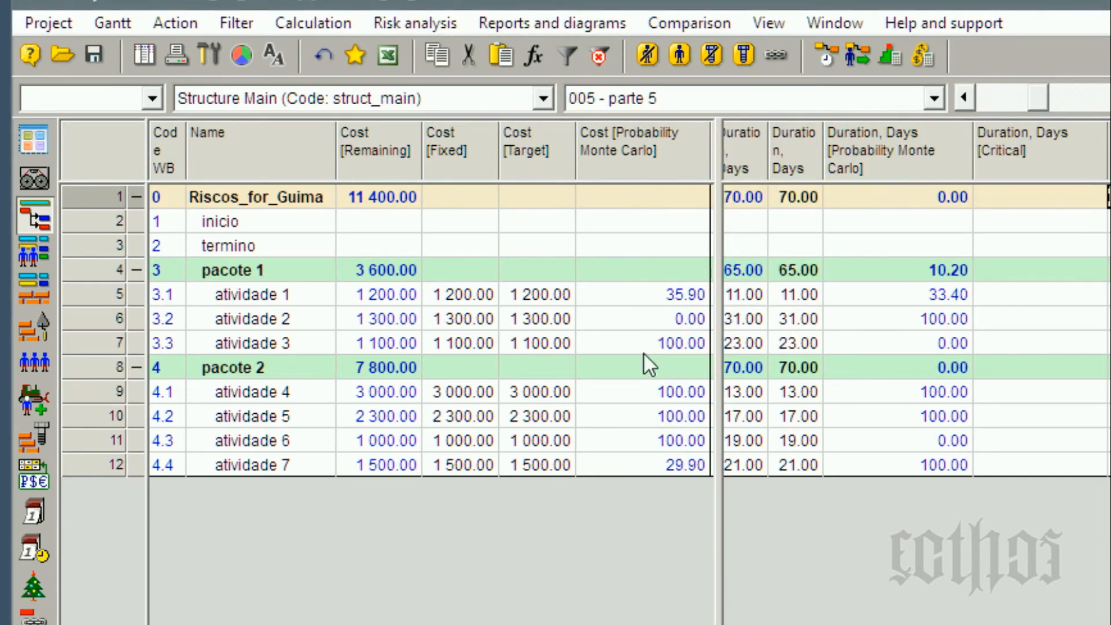
Examine the Monte Carlo cost probabilities of atividade 1 and atividade 2, and the duration probability column including the project row.
left_click(388, 293)
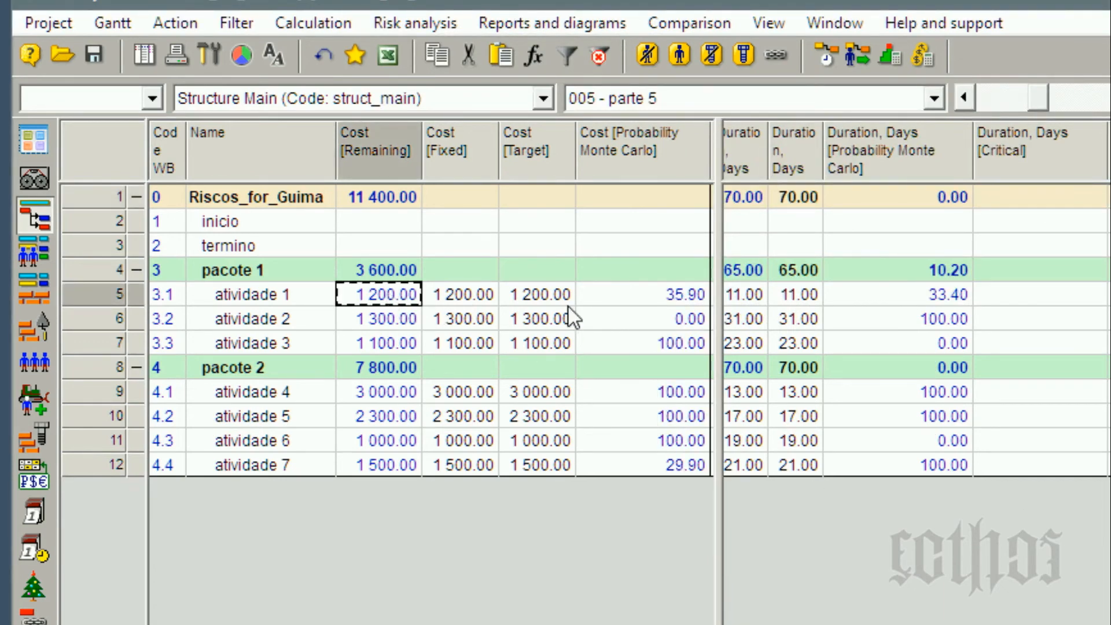
left_click(665, 296)
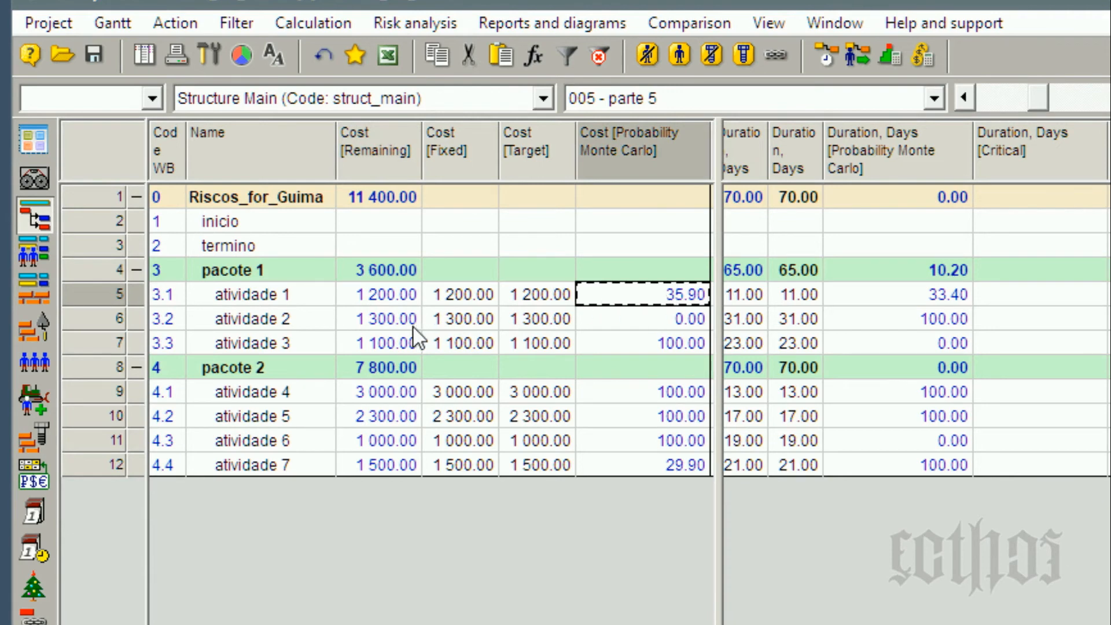
left_click(391, 319)
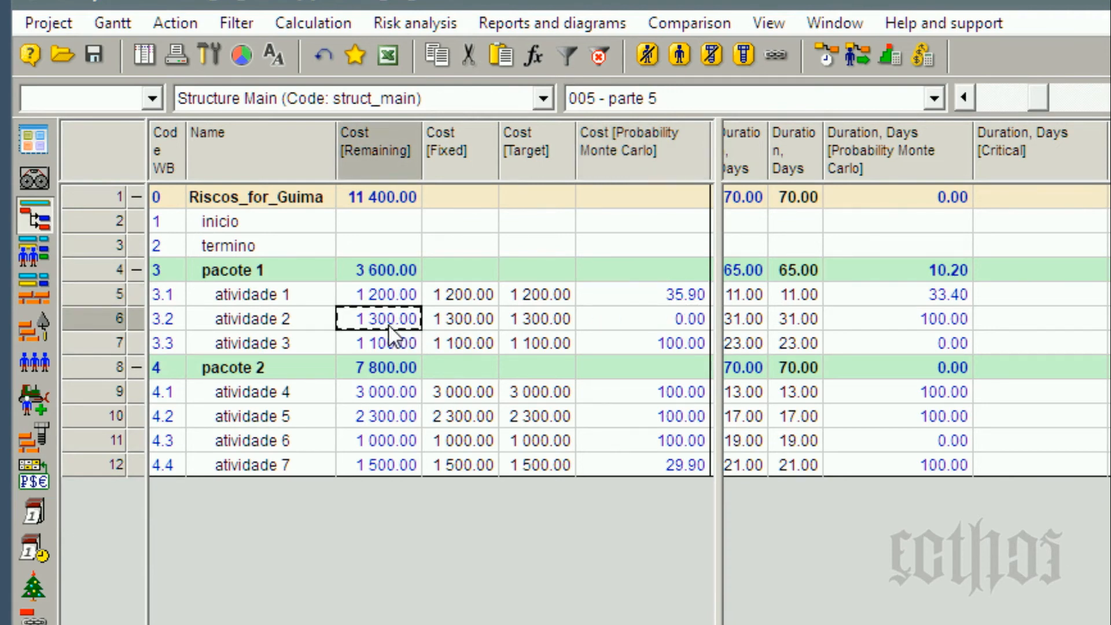
left_click(605, 328)
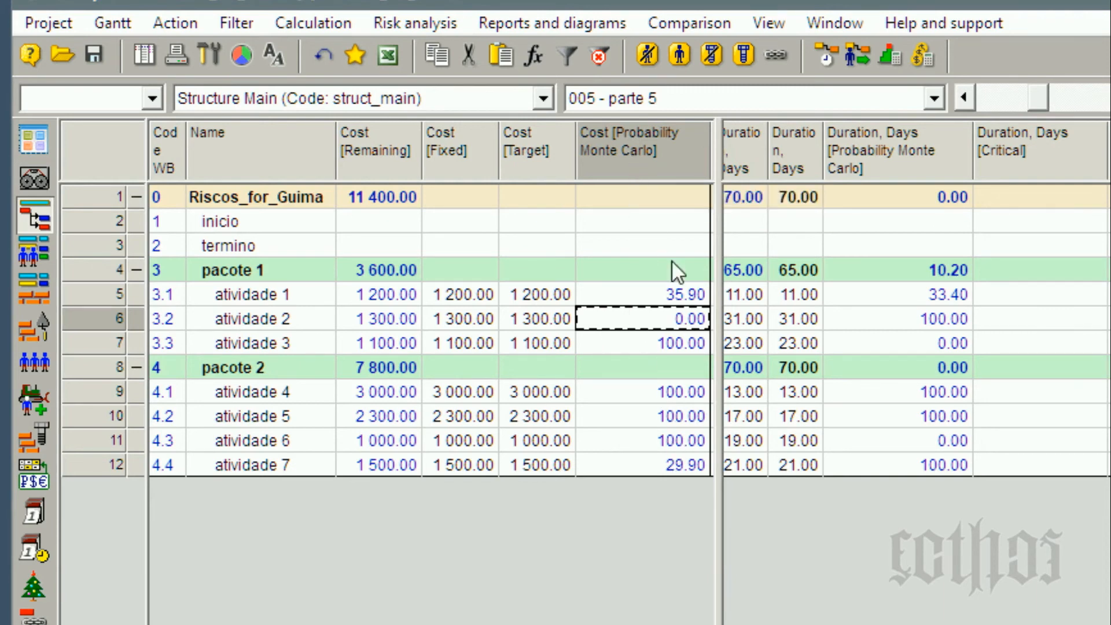
left_click(672, 148)
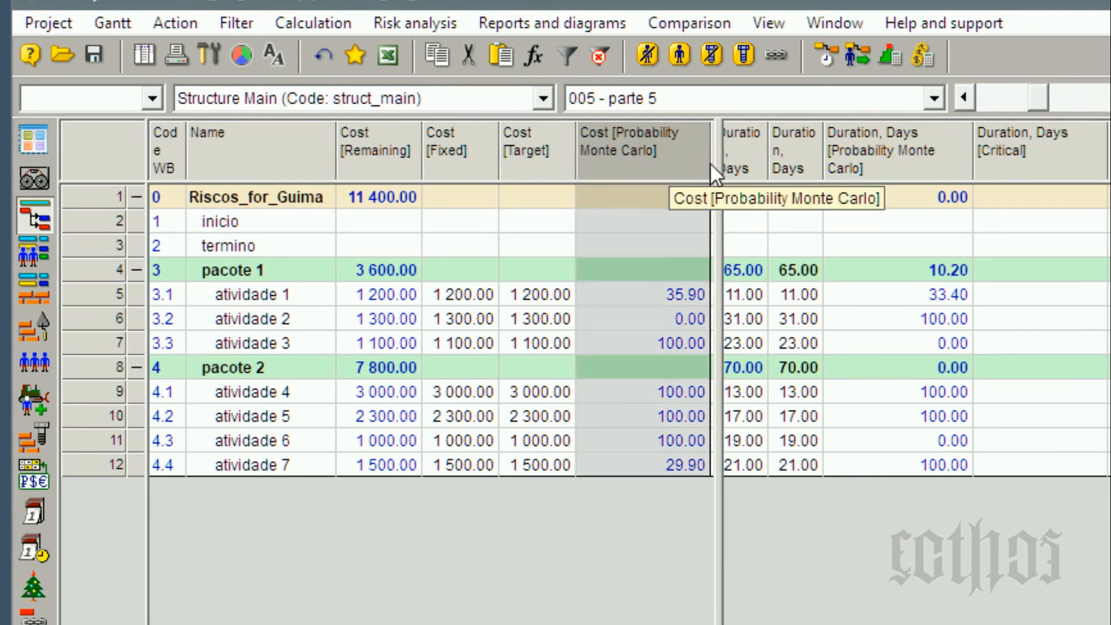
left_click(915, 155)
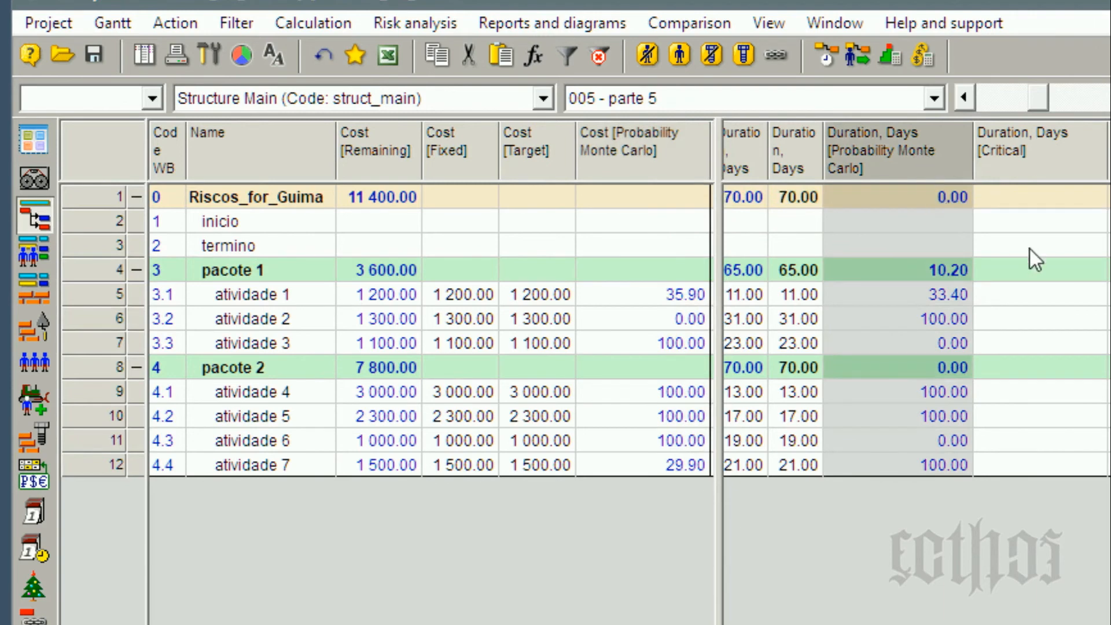
left_click(1036, 262)
left_click(929, 200)
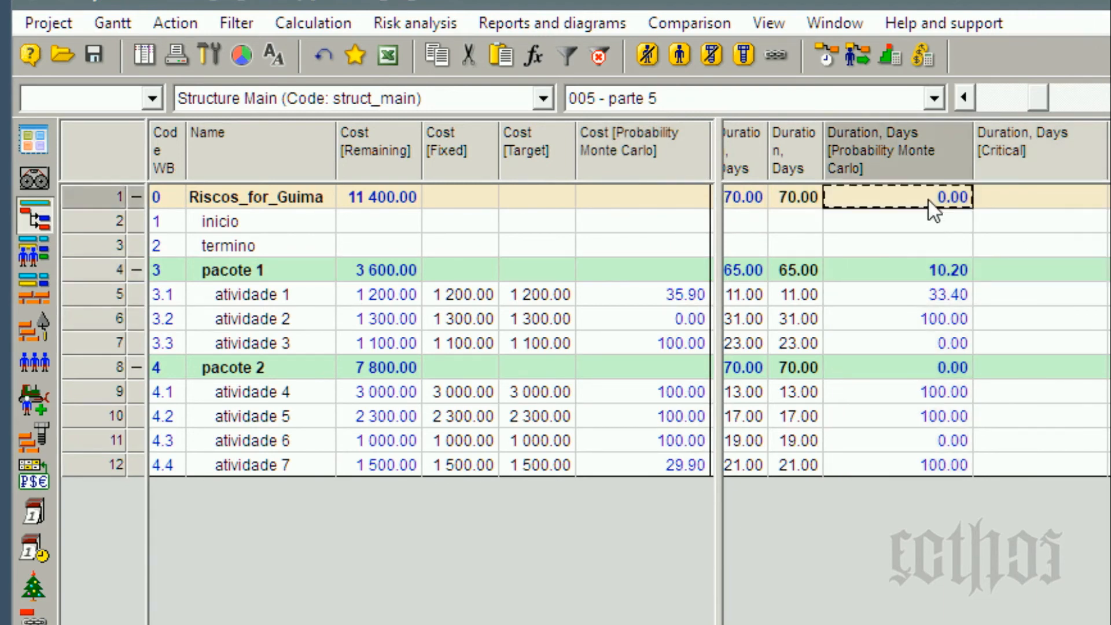
Review the project's target duration and its Monte Carlo probability, and the target duration and target cost columns down to atividade 7.
left_click(781, 207)
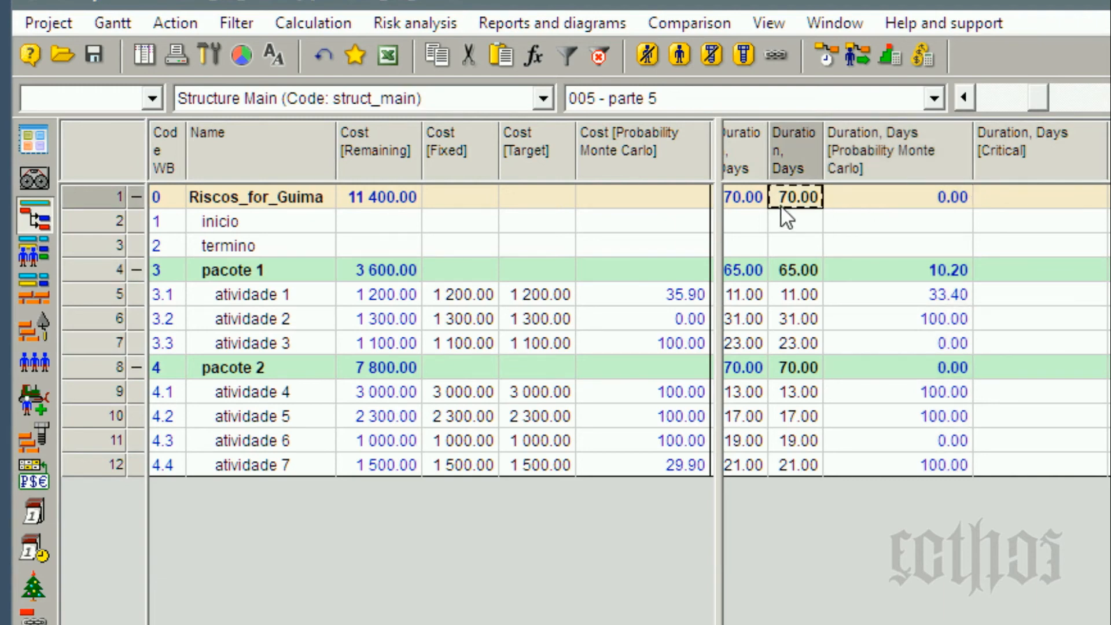
left_click(887, 207)
left_click(800, 201)
left_click(802, 463, "shift")
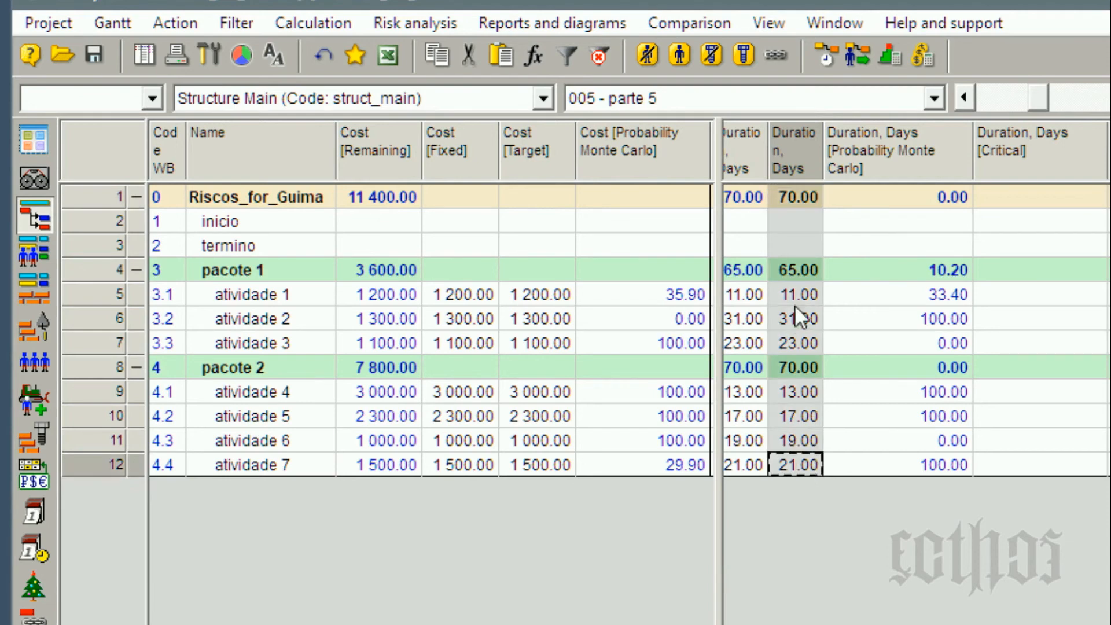
left_click(539, 301)
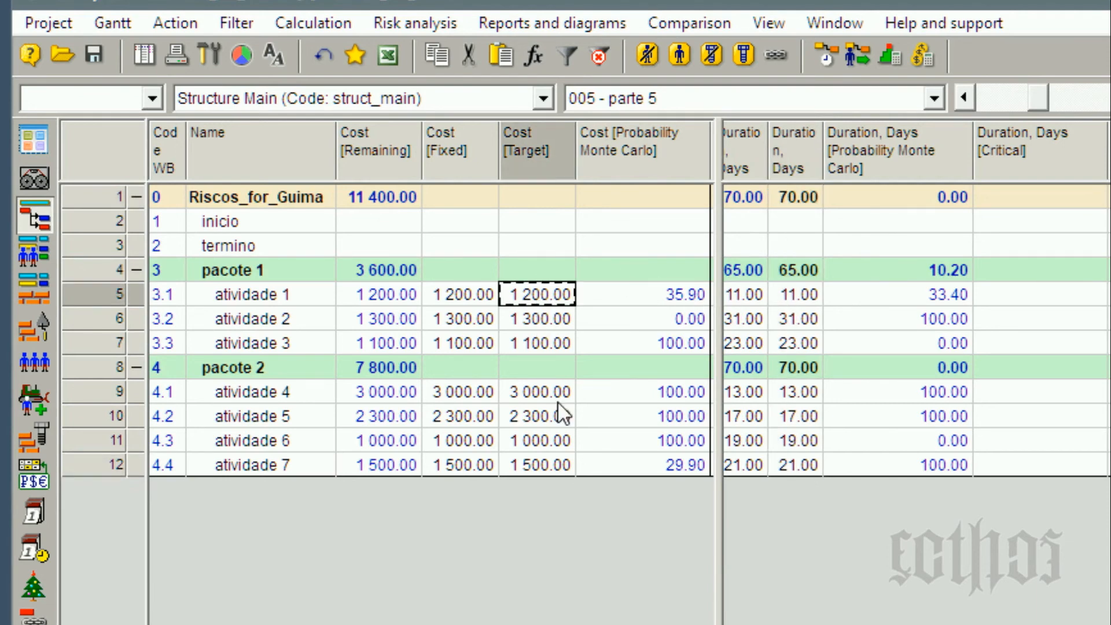
left_click(555, 464, "shift")
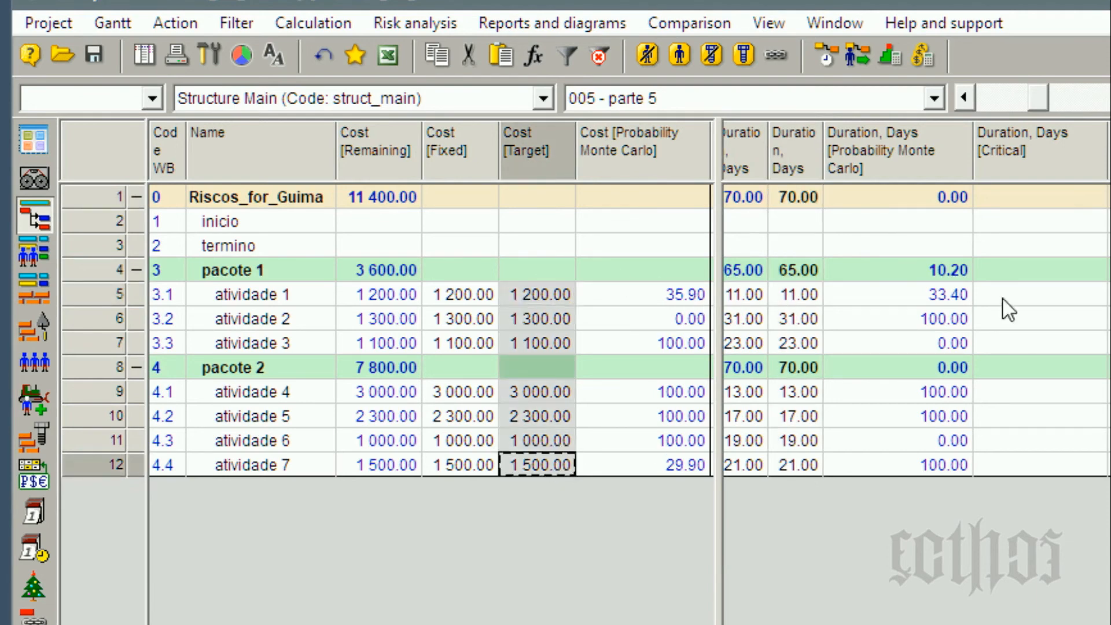
Set the target cost of atividade 1 to 1300 and of atividade 2 to 1400.
left_click(537, 303)
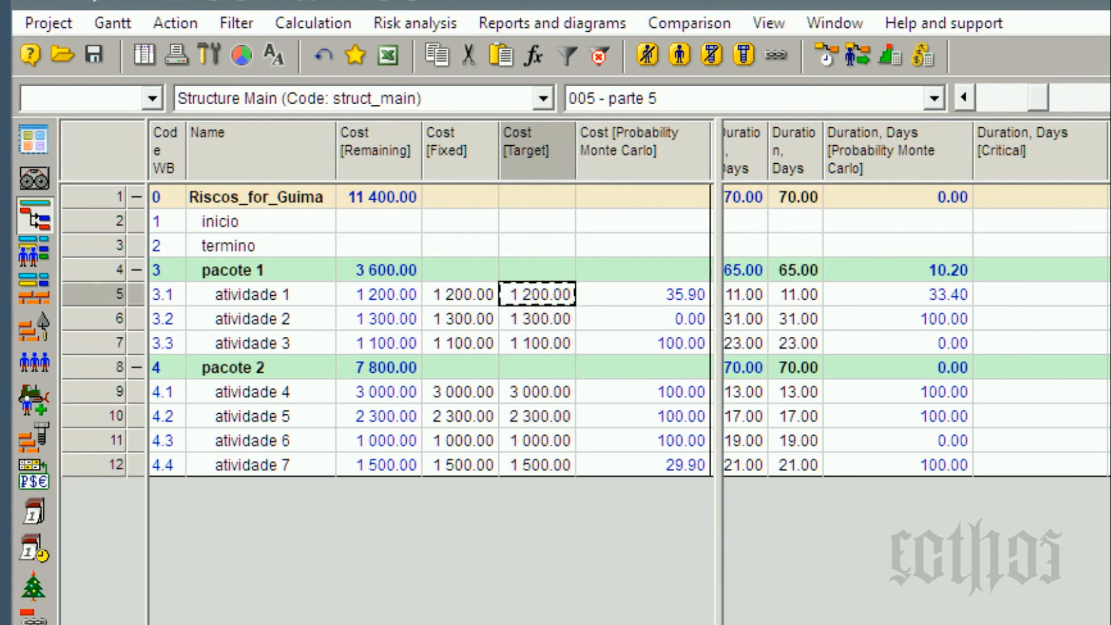
type("1300")
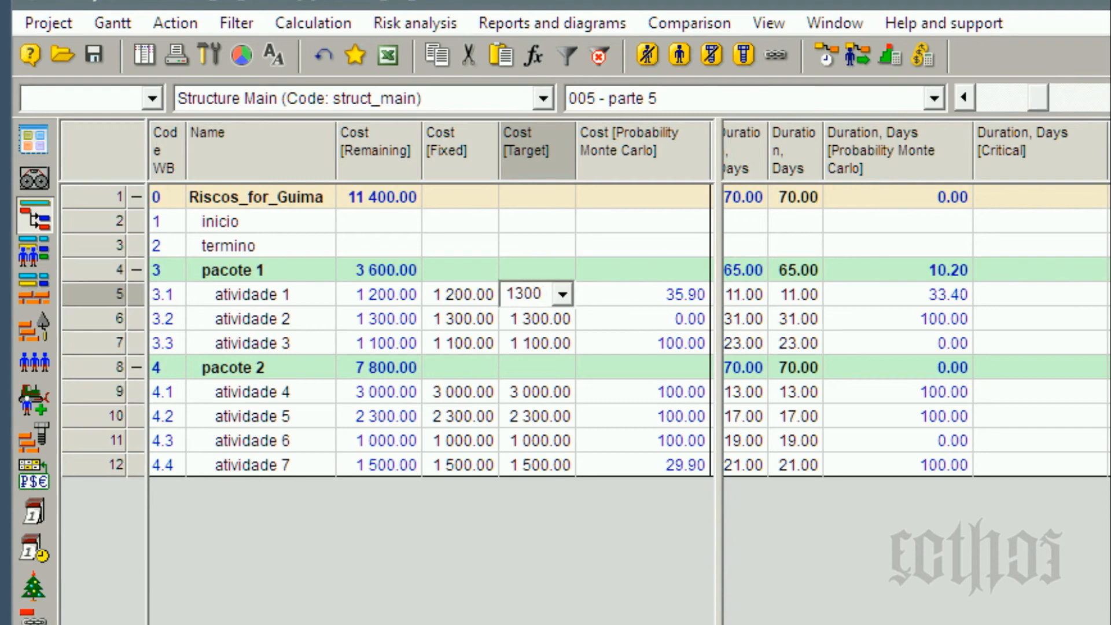
left_click(545, 346)
left_click(538, 320)
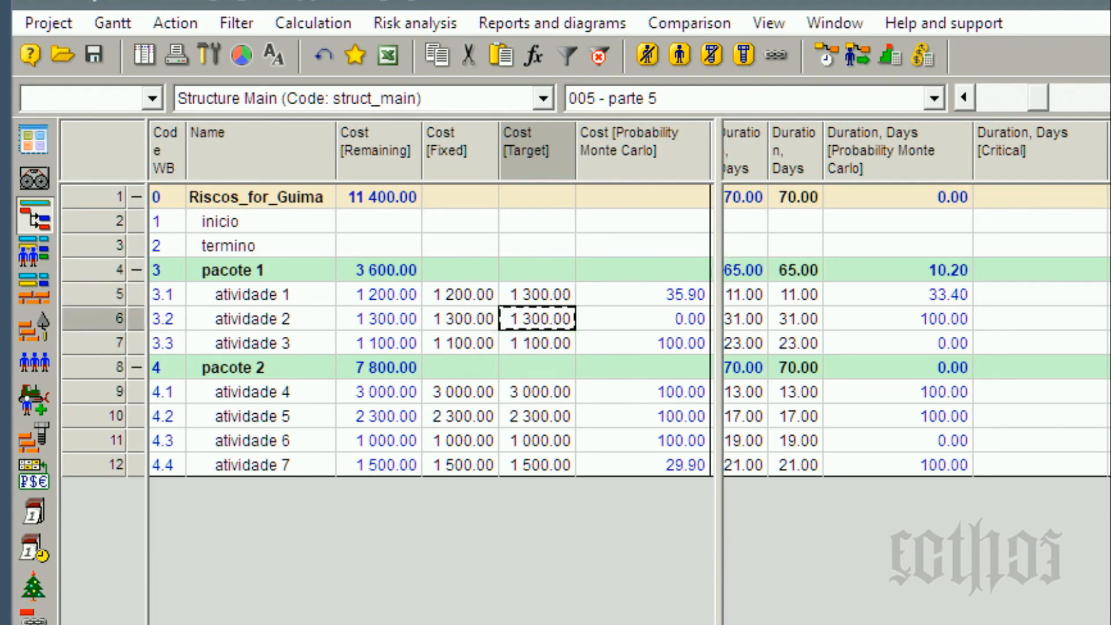
type("1400")
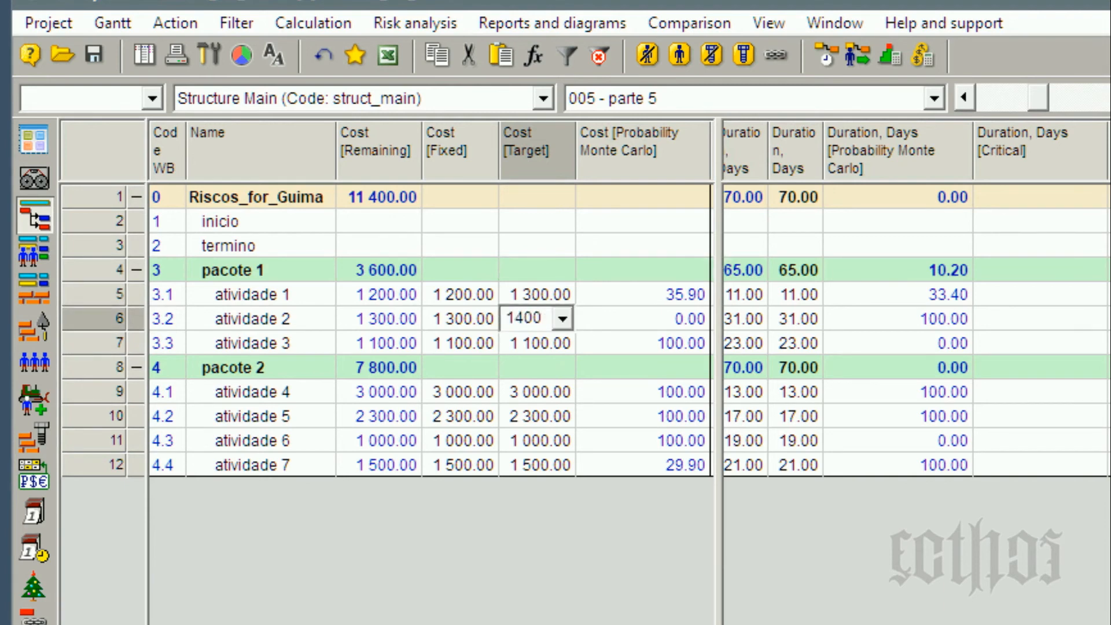
left_click(684, 296)
key("Down")
key("Down")
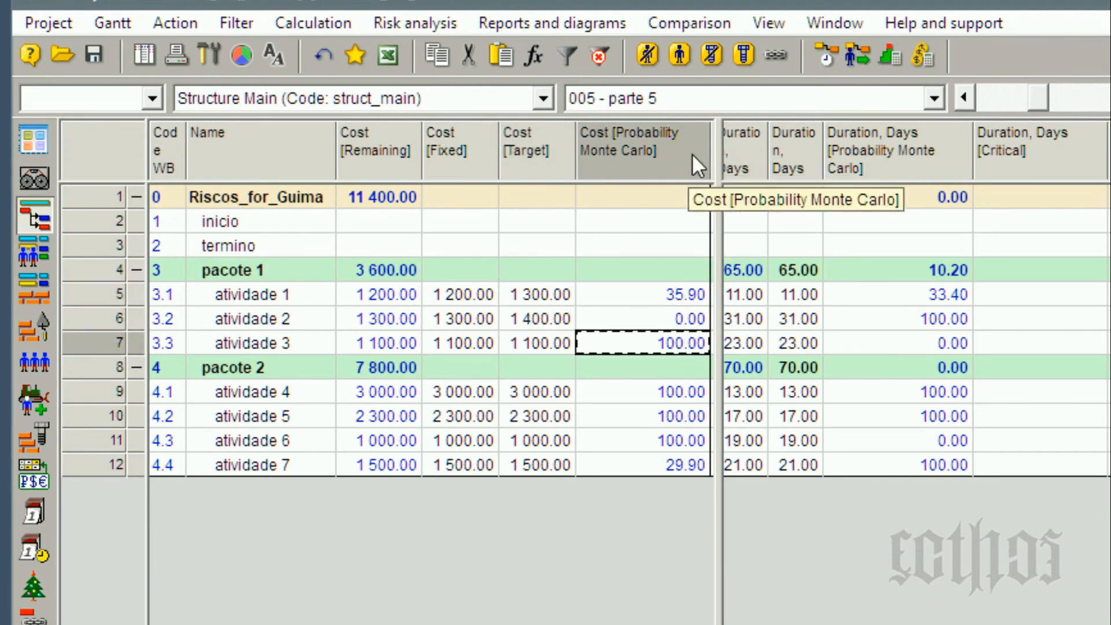
Set the target duration of the Riscos_for_Guima project row to 73 days.
left_click(782, 197)
type("73")
key("Return")
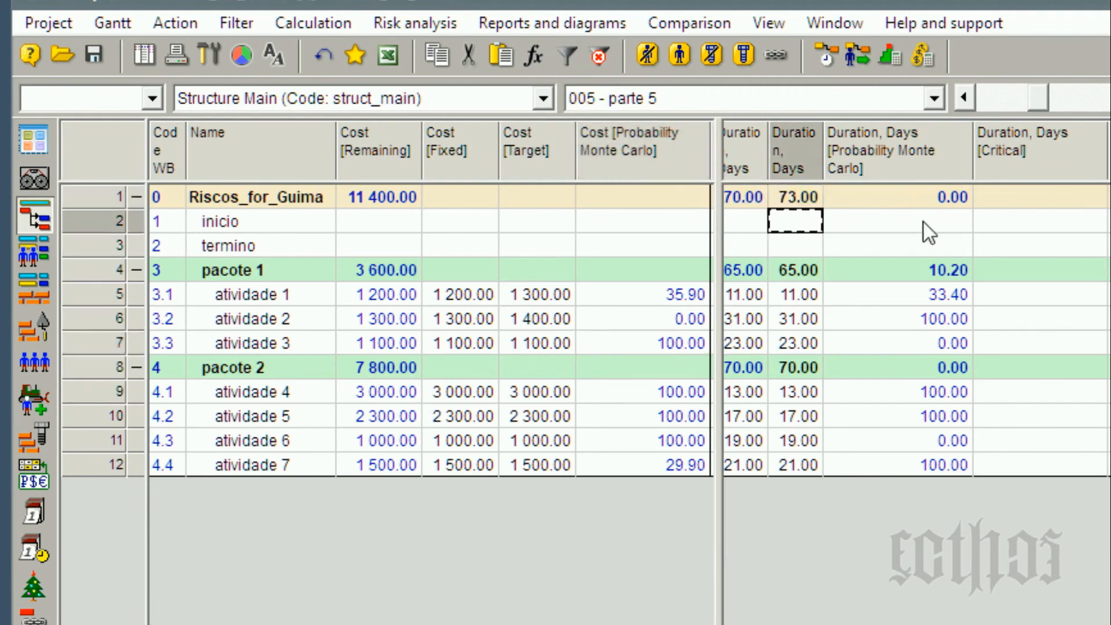
Recalculate the Monte Carlo success probabilities with the new duration and cost targets.
left_click(922, 198)
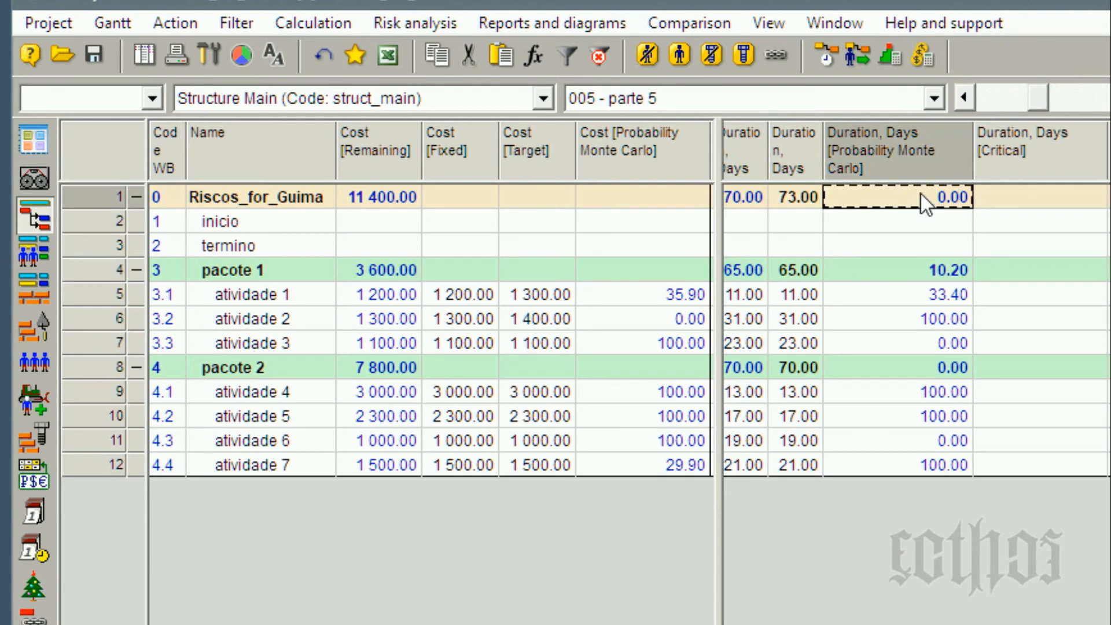
left_click(434, 24)
mouse_move(461, 80)
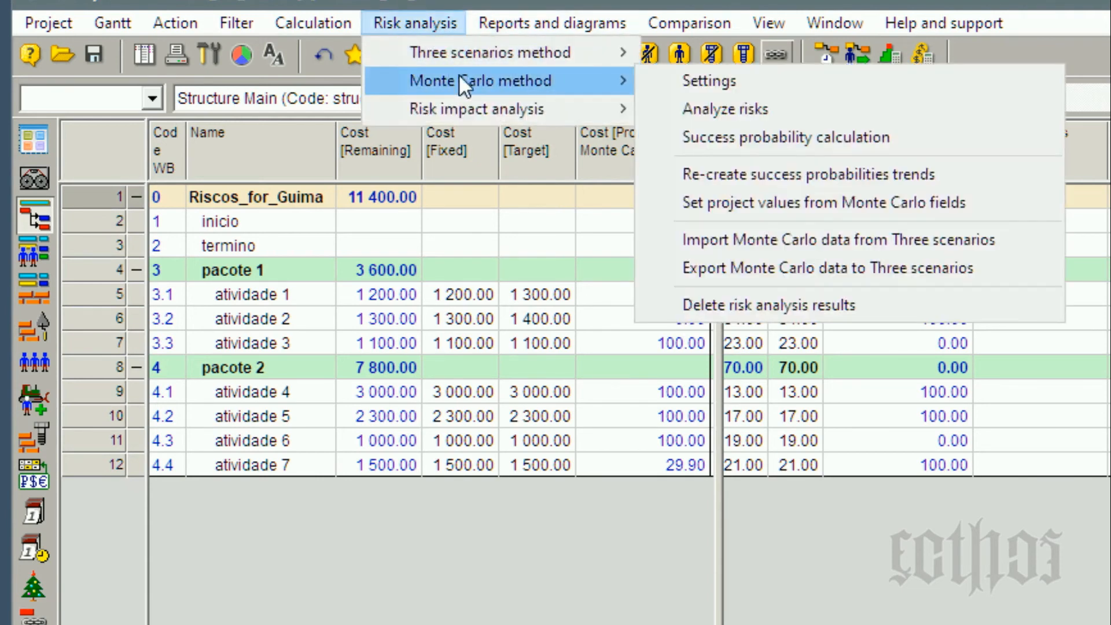
left_click(805, 133)
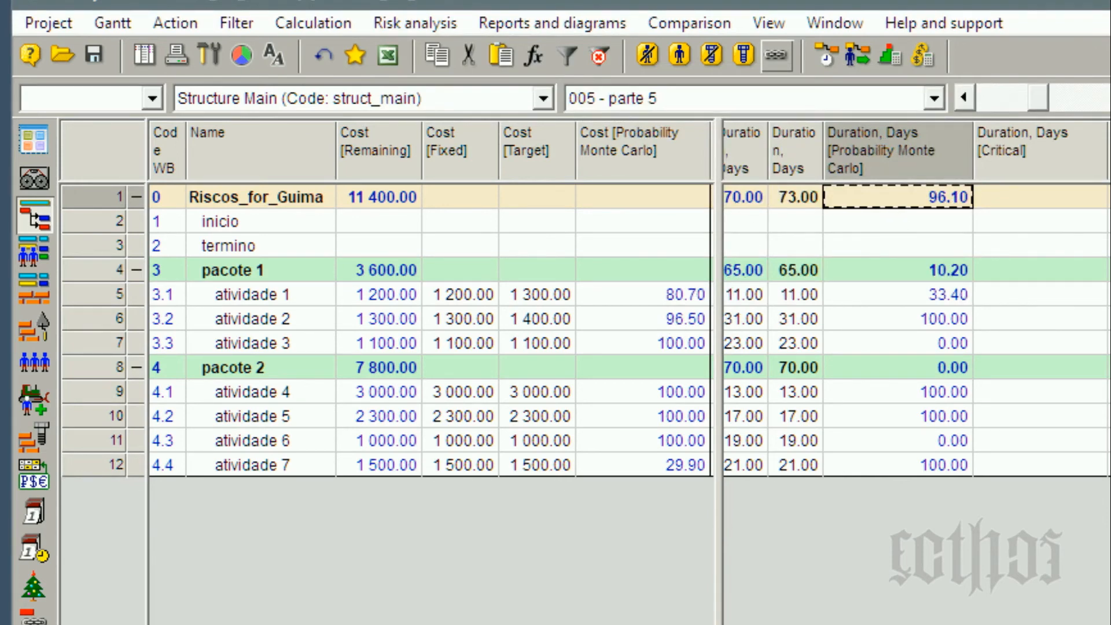
Compare the project's planned and target durations, and check the Monte Carlo cost probabilities of atividade 1, atividade 2 and atividade 7.
left_click(768, 204)
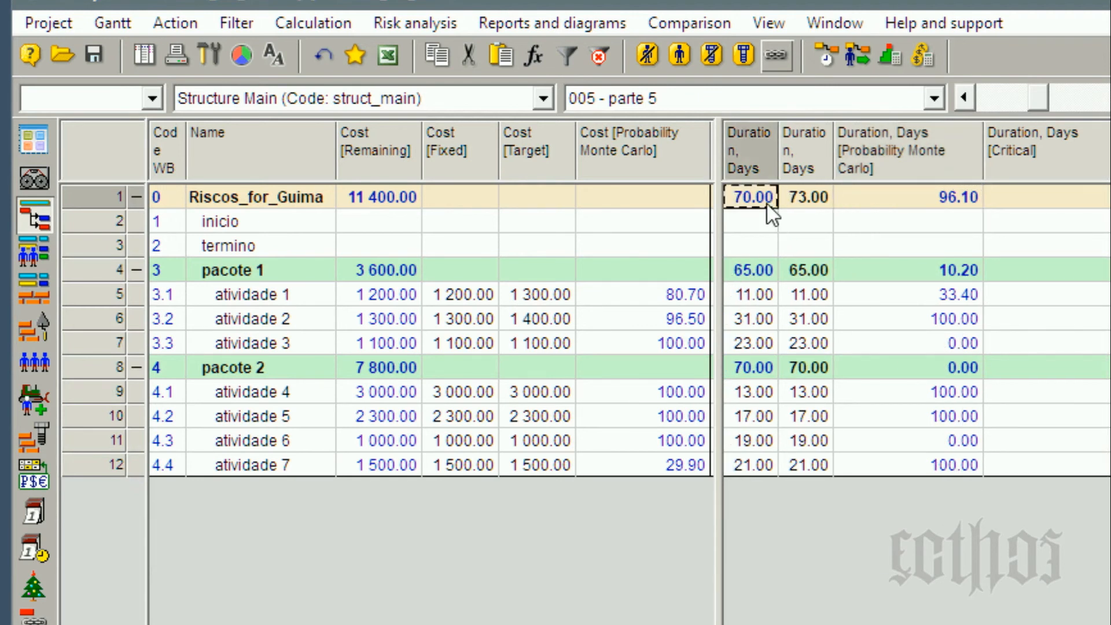
left_click(806, 205)
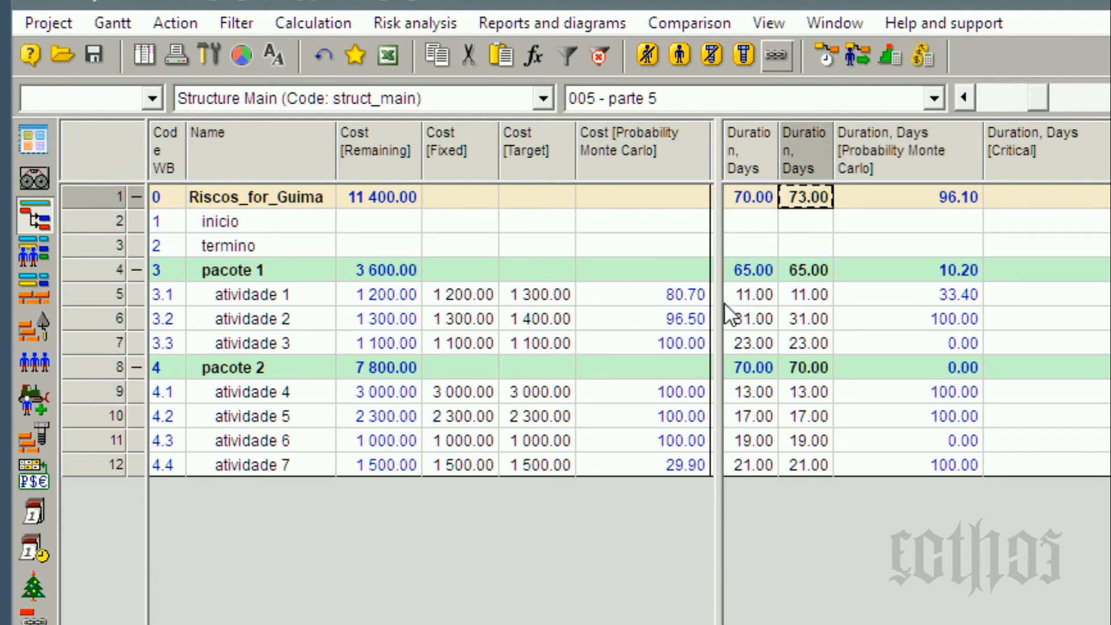
left_click(702, 298)
left_click(705, 323)
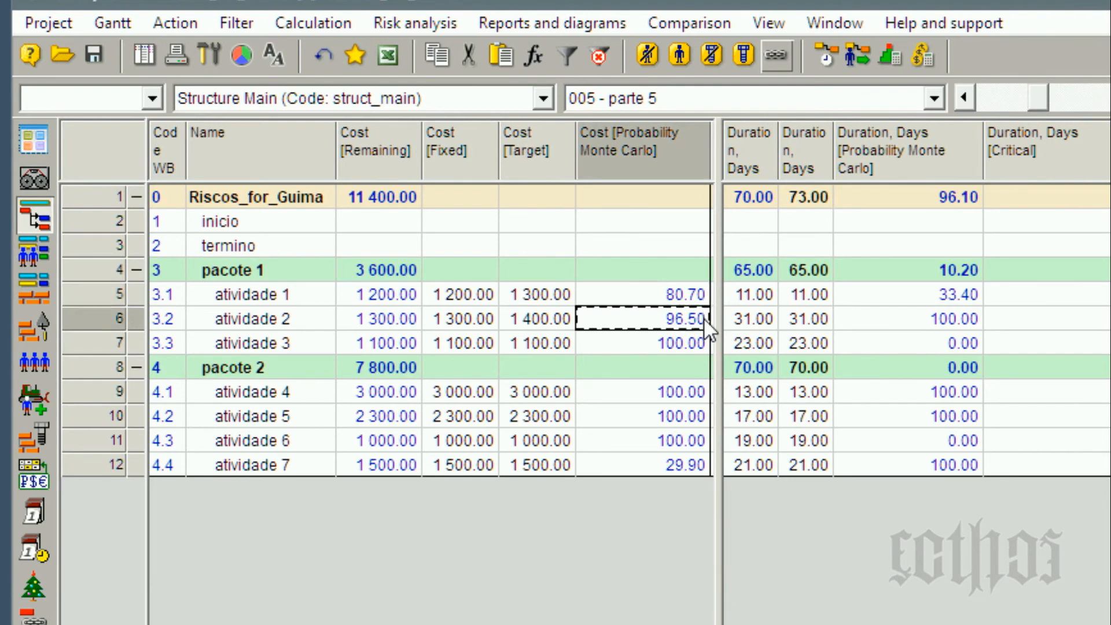
left_click(667, 466)
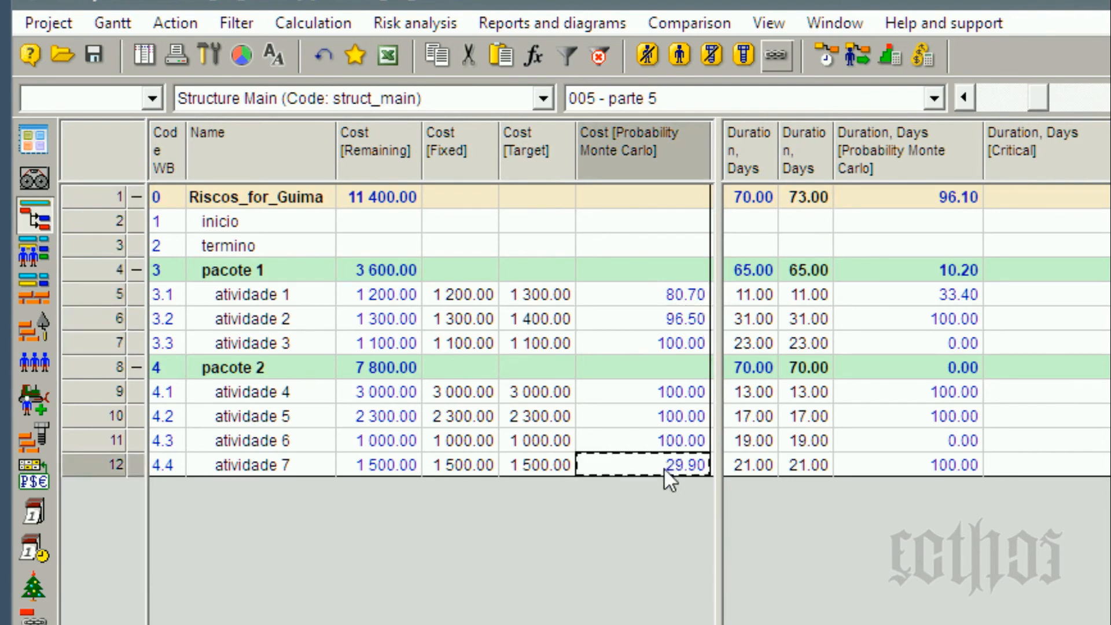
Set atividade 7's target cost to 1600, rerun the Monte Carlo success probability calculation and check its cost probability.
left_click(453, 466)
left_click(523, 465)
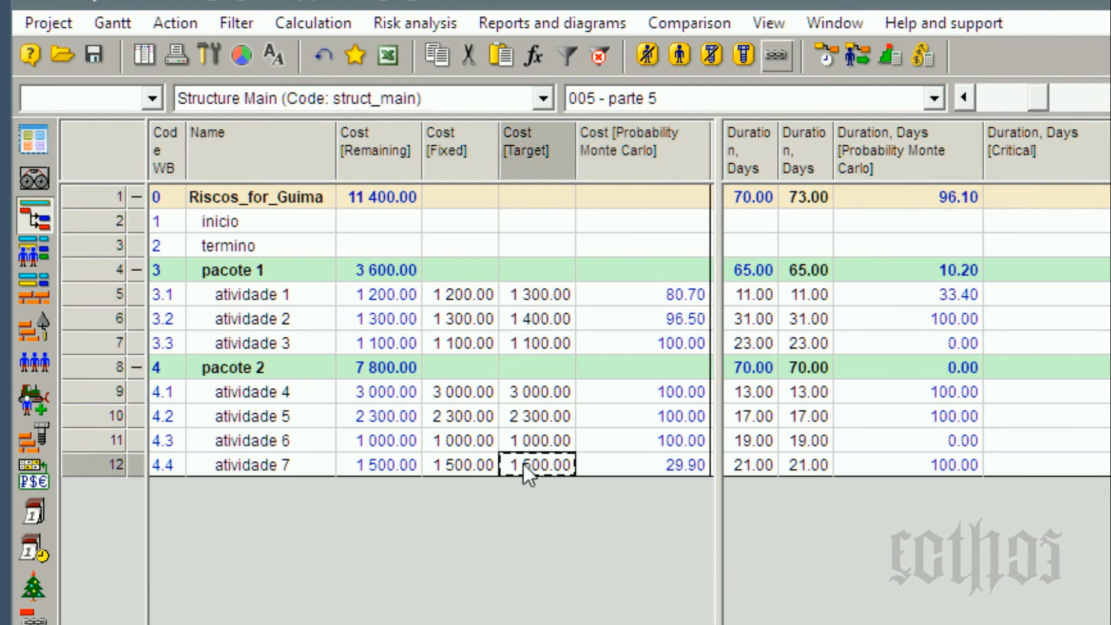
type("1")
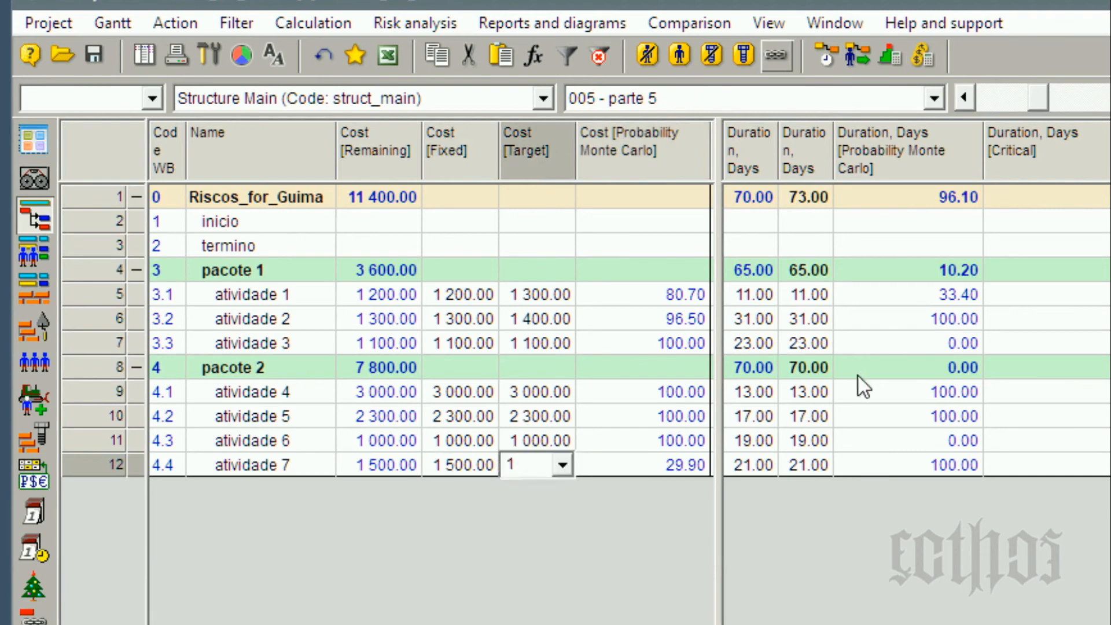
type("600")
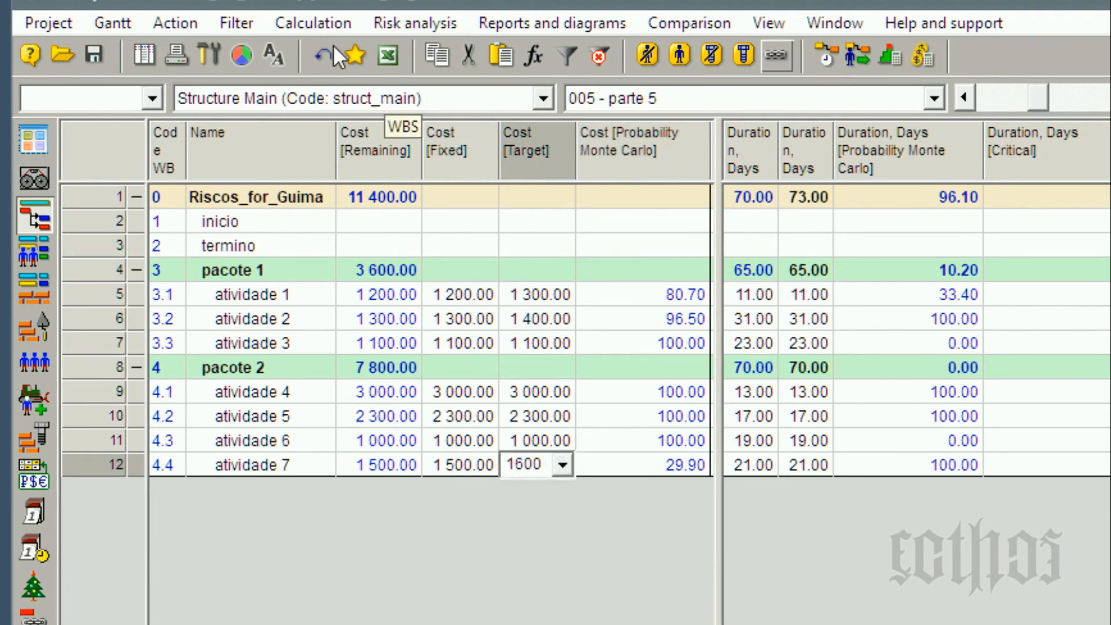
left_click(415, 25)
mouse_move(458, 81)
left_click(784, 138)
left_click(676, 466)
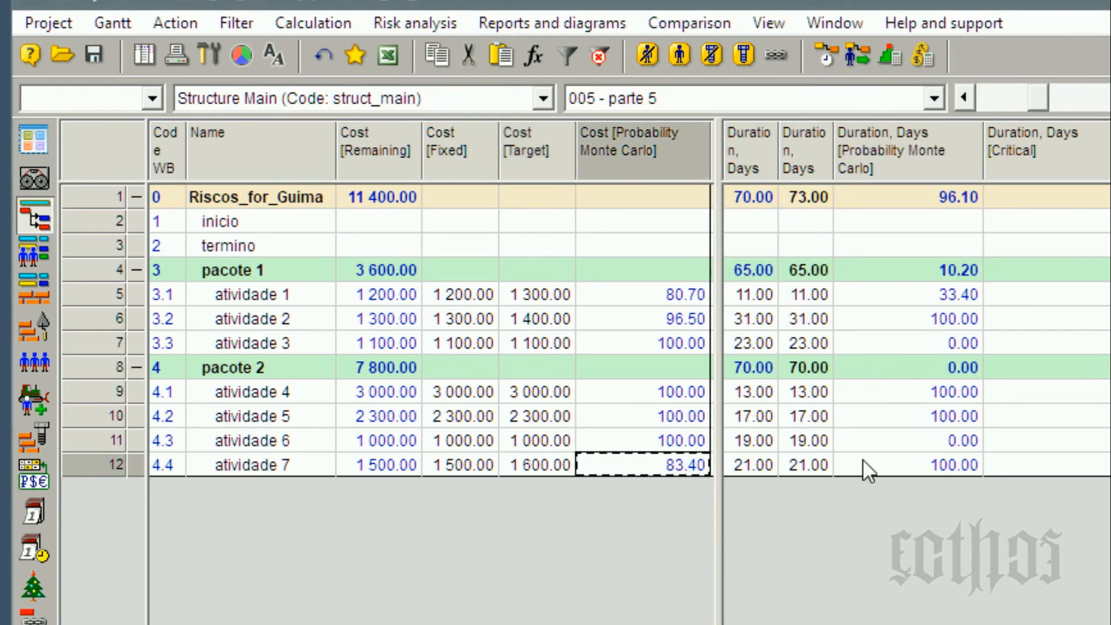
Set atividade 7's target cost to 1650 and rerun the Monte Carlo success probability calculation.
left_click(560, 466)
type("1650")
key("Return")
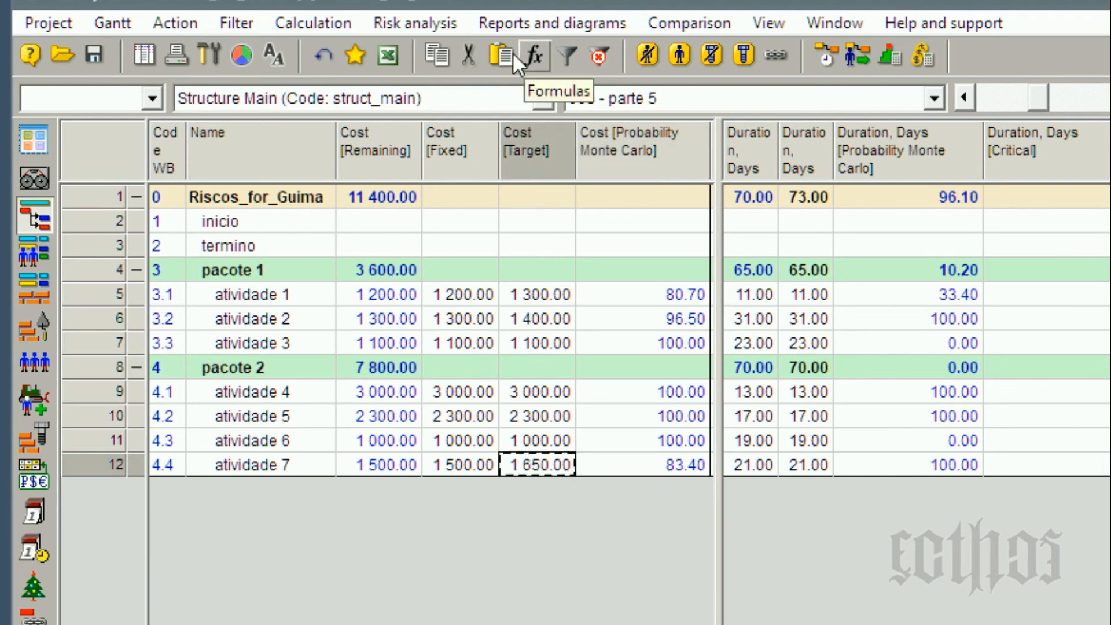
left_click(434, 21)
mouse_move(450, 81)
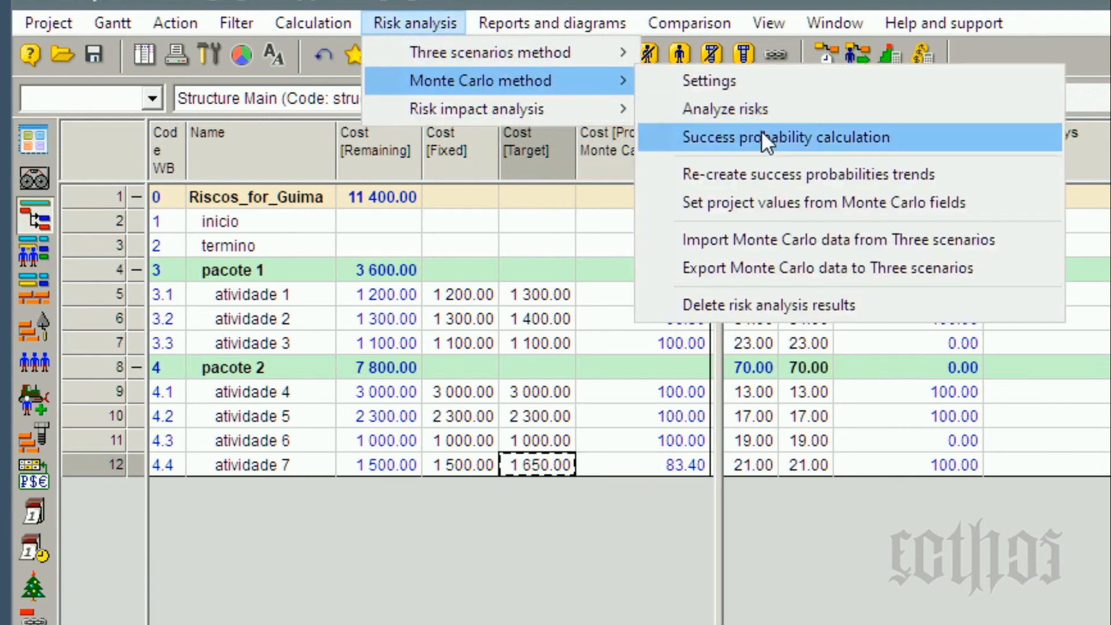
left_click(762, 134)
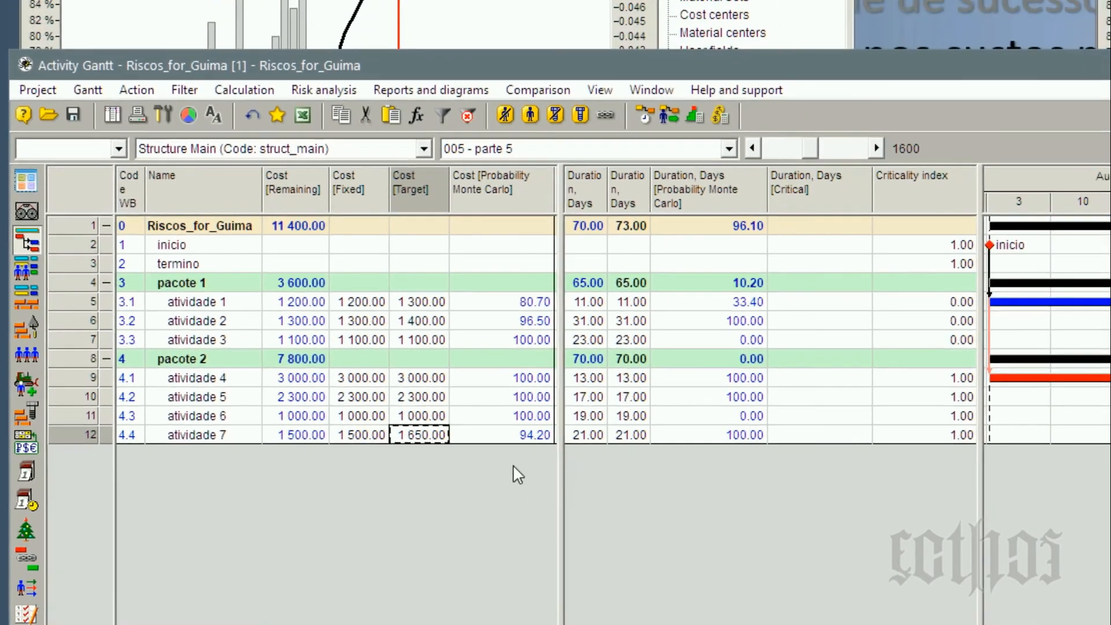
Check atividade 7's cost probability, sum the target costs from atividade 1 to atividade 7, and review the target duration column.
left_click(651, 474)
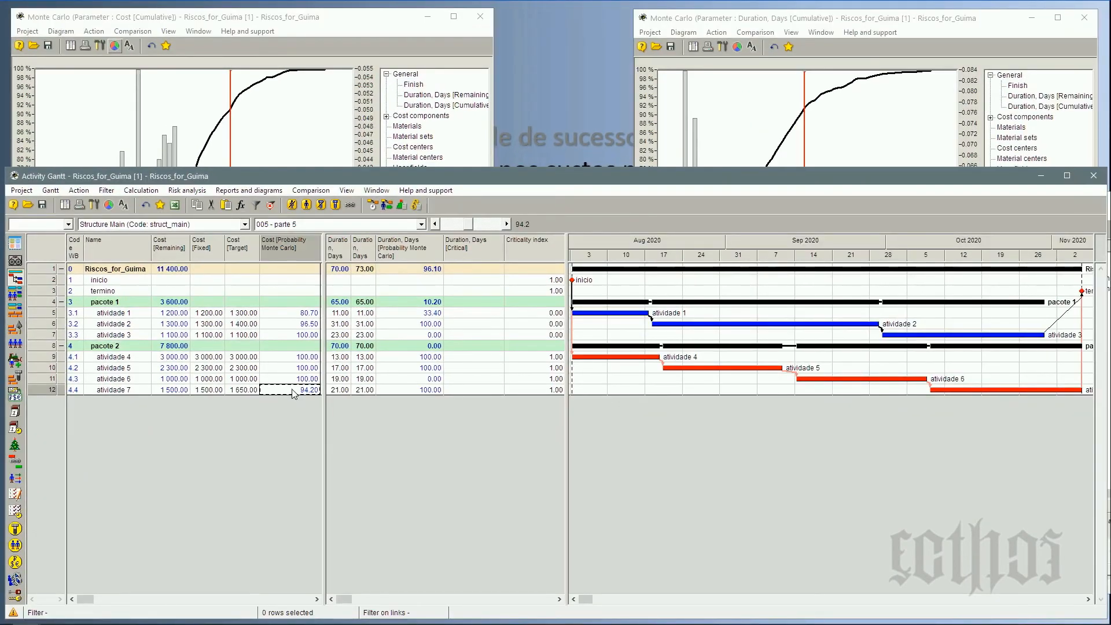
left_click(246, 313)
left_click(249, 391, "shift")
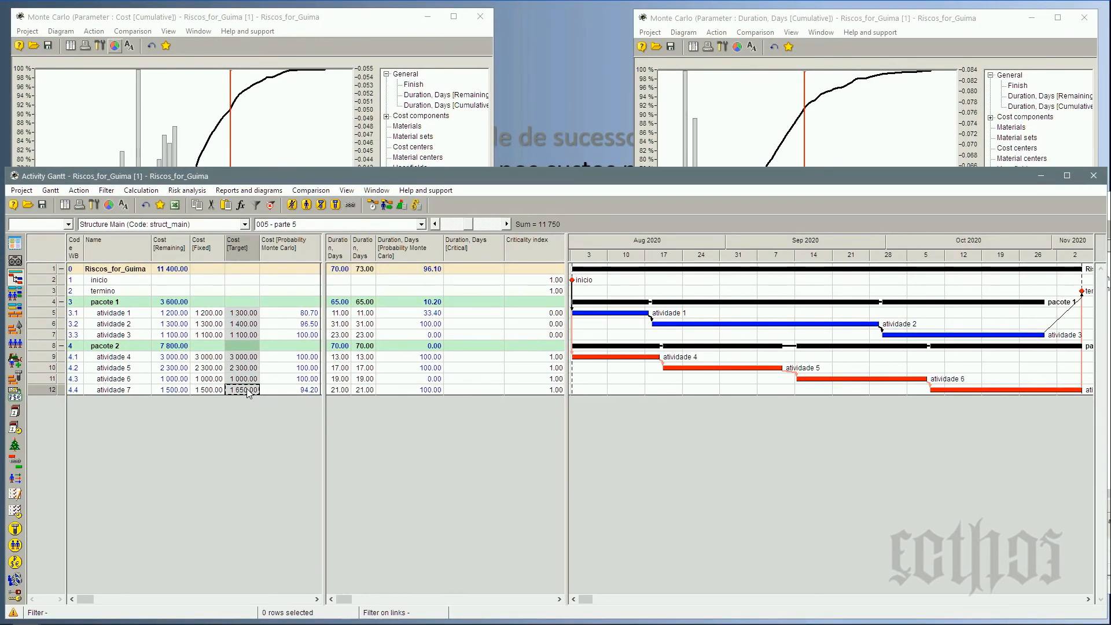
left_click(365, 269)
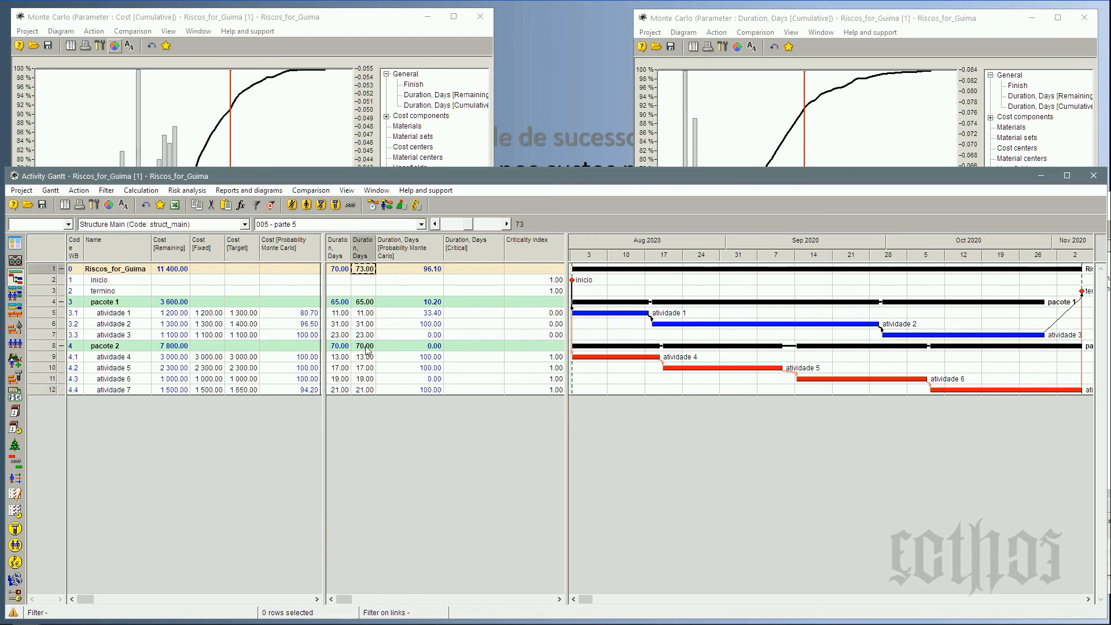
left_click(365, 391, "shift")
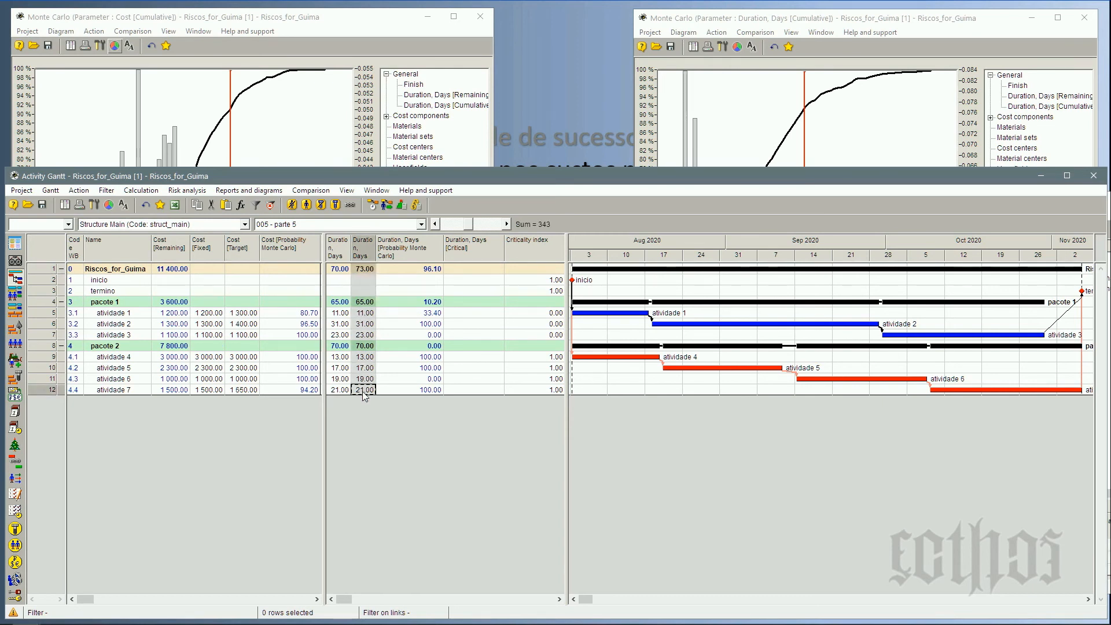